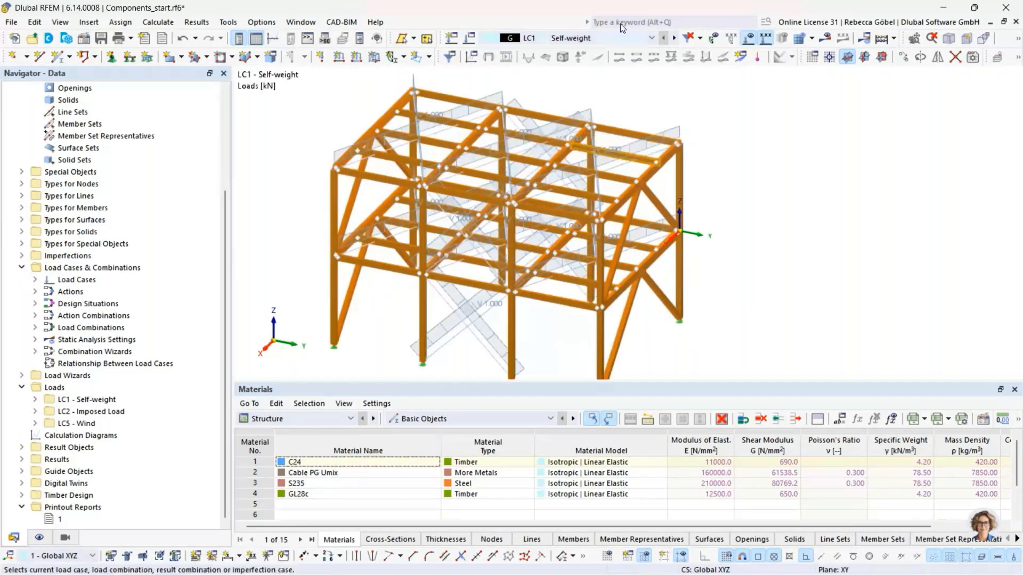
Show the loads of load case LC2 Imposed Load, followed by those of LC5 Wind, on the timber frame.
click(664, 39)
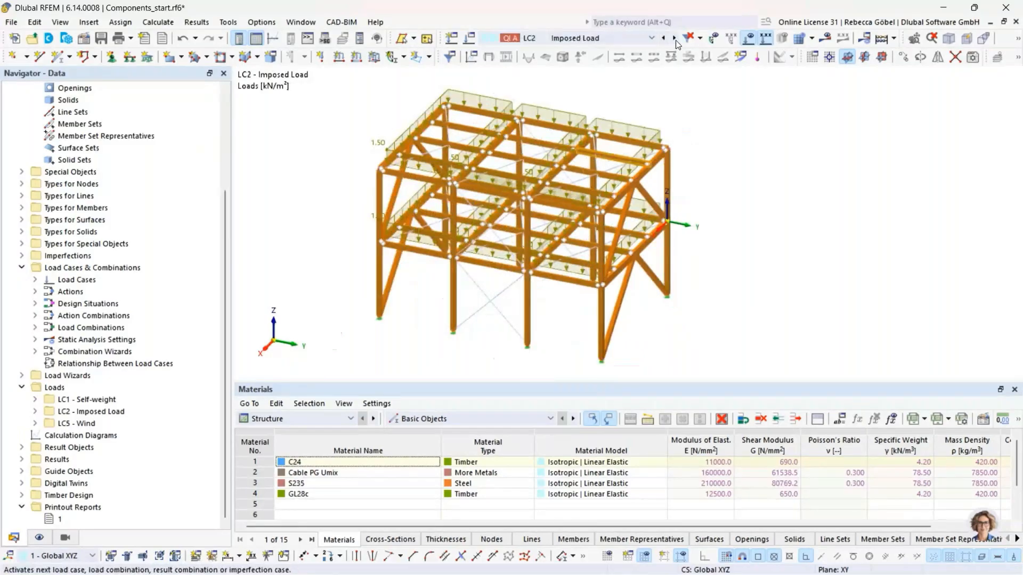
click(675, 38)
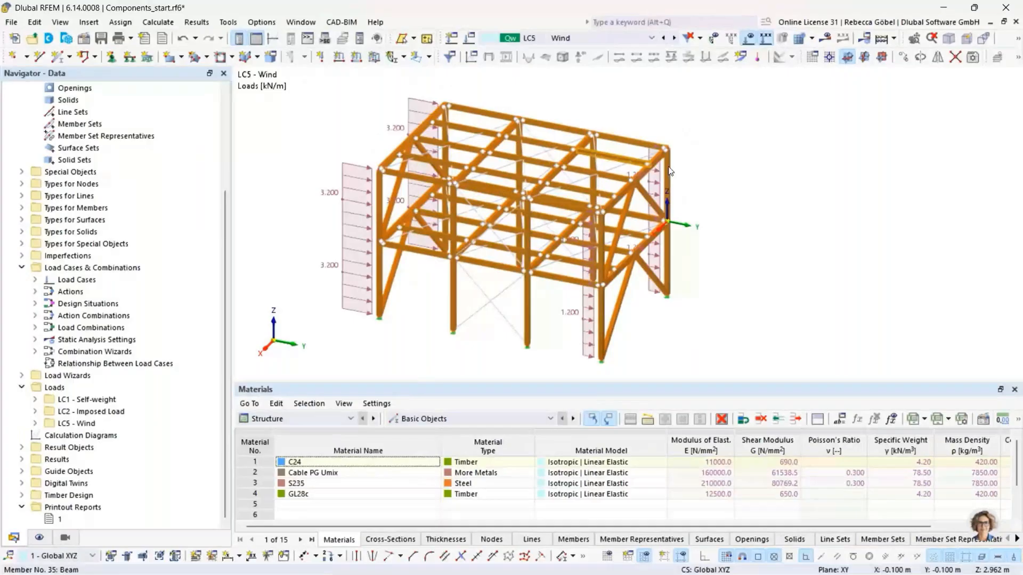
scroll(505, 235, up, 2)
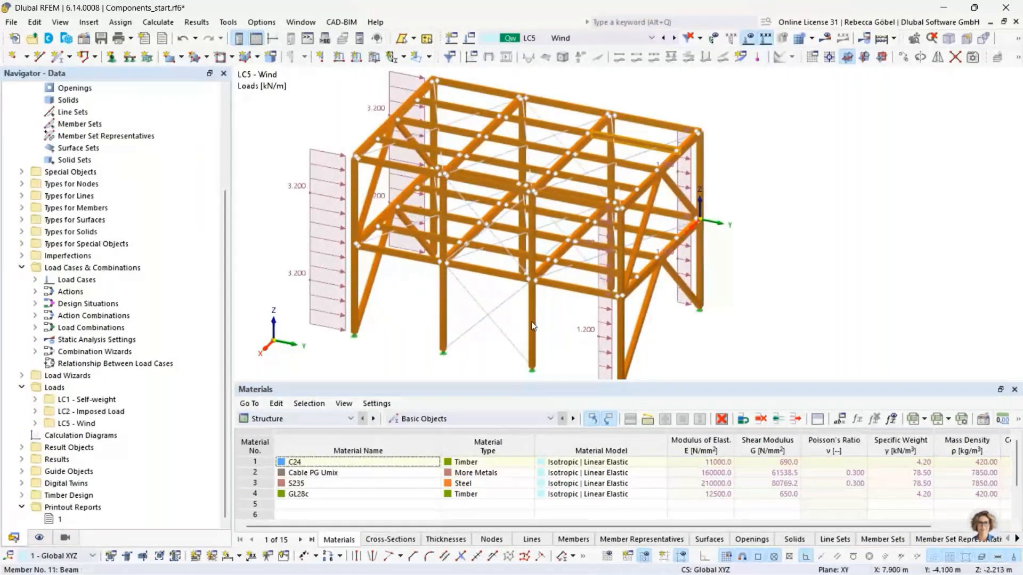
mouse_move(495, 319)
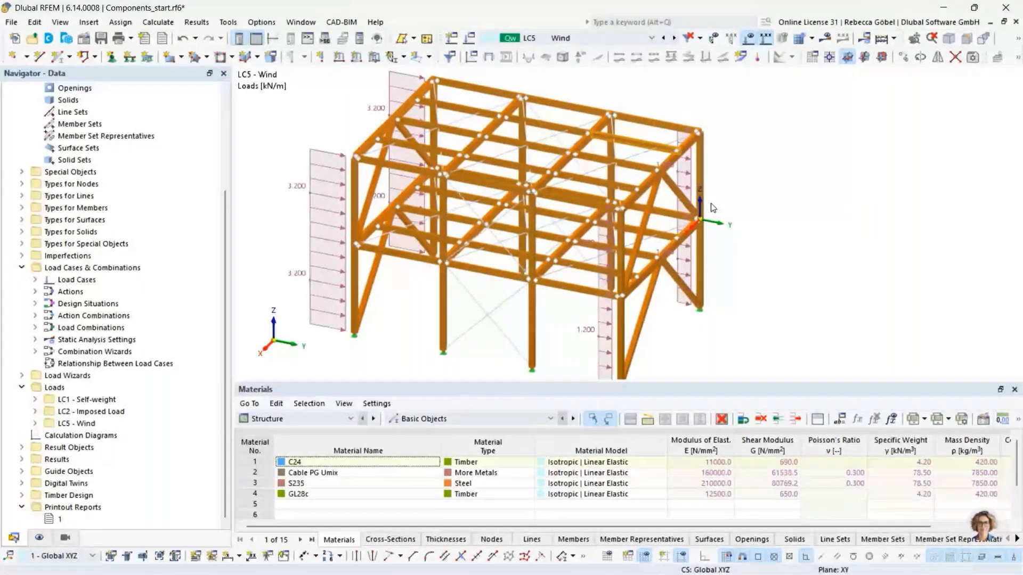
Examine the joints where the roof joists meet the inclined main beams of the timber frame.
scroll(592, 136, up, 5)
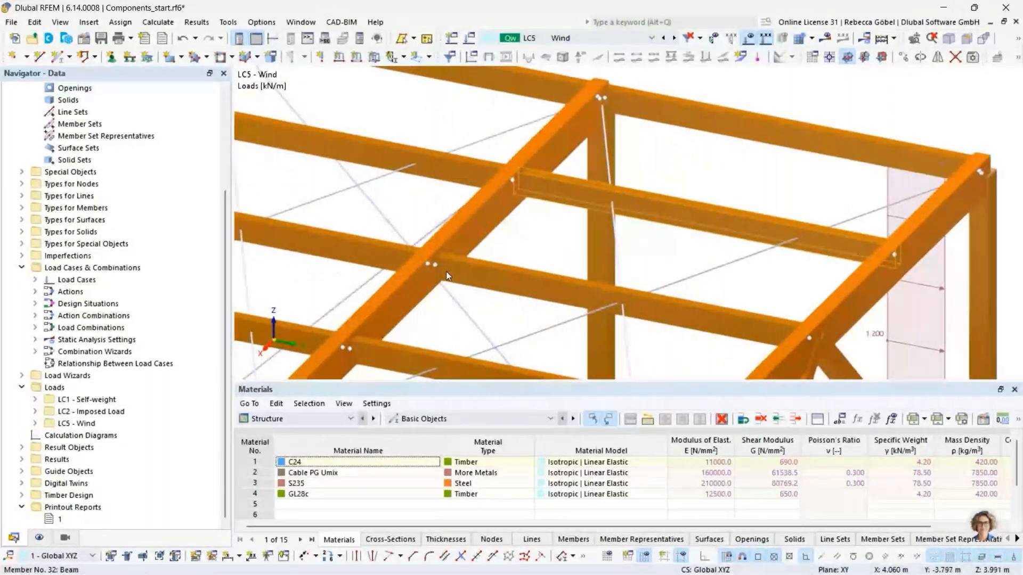
scroll(446, 264, down, 3)
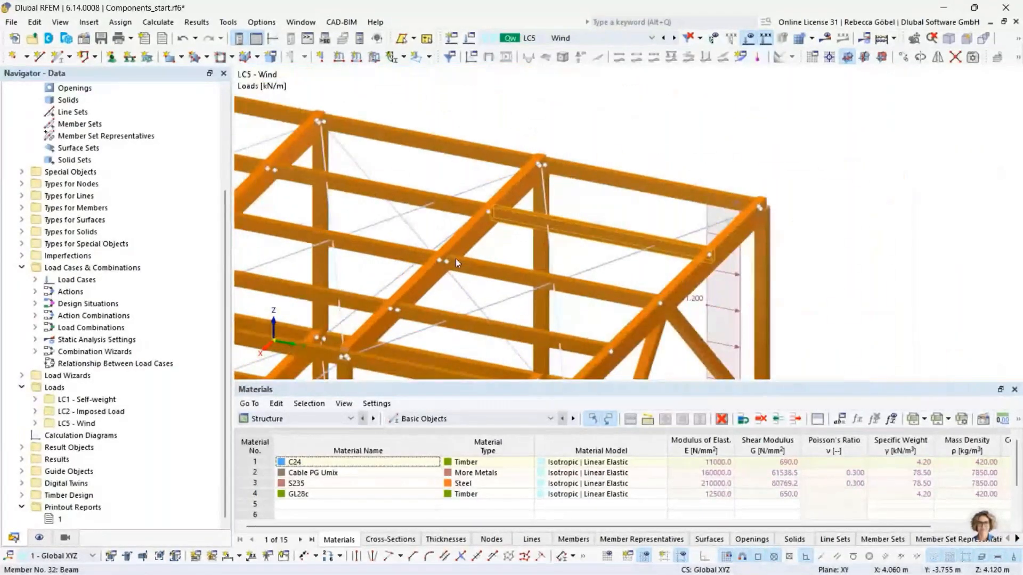
scroll(555, 168, up, 3)
scroll(492, 265, down, 2)
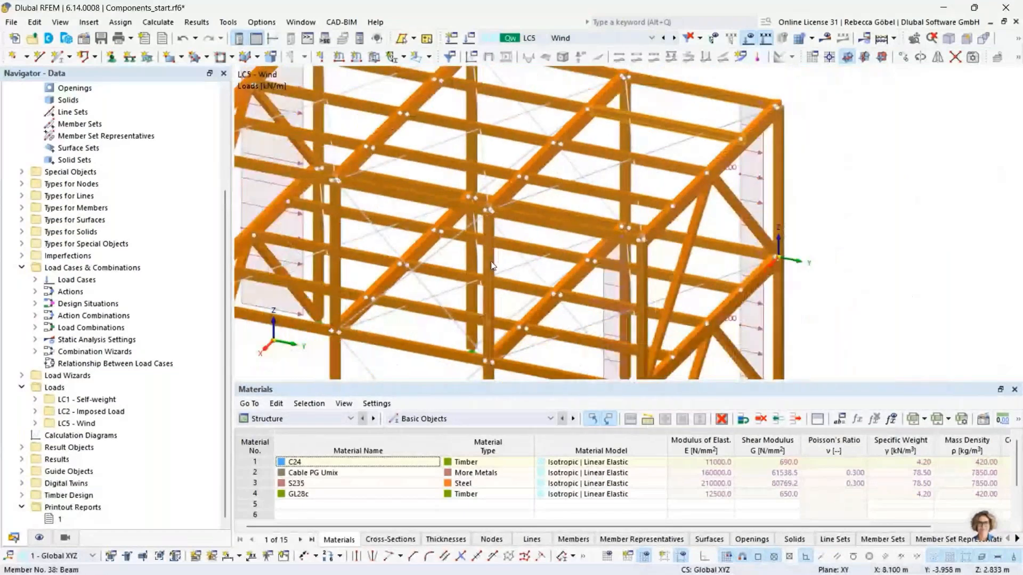
scroll(491, 266, down, 1)
scroll(506, 218, up, 1)
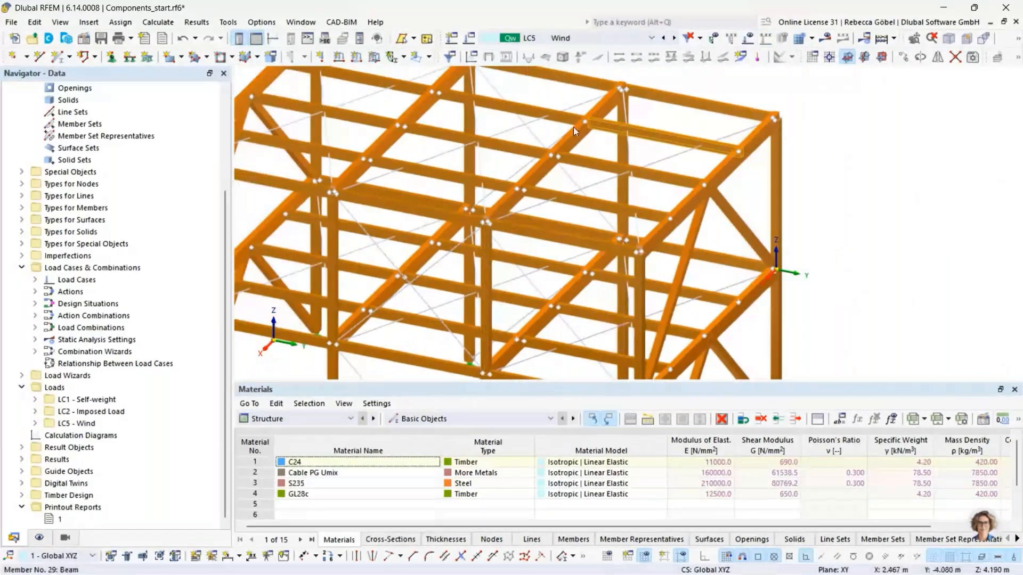
scroll(573, 129, up, 1)
scroll(574, 127, up, 1)
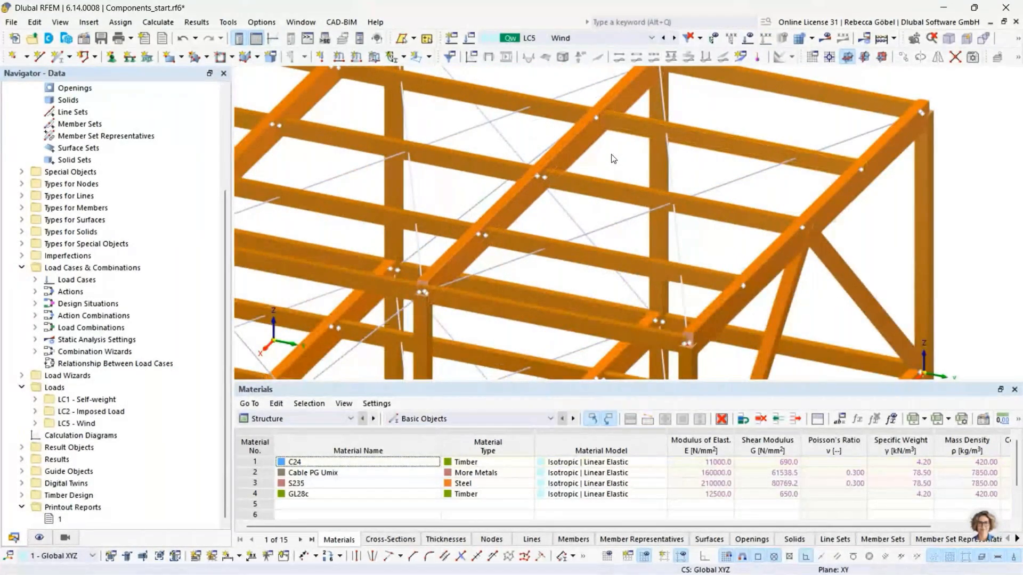
middle_drag(604, 171, 598, 197)
scroll(598, 197, up, 1)
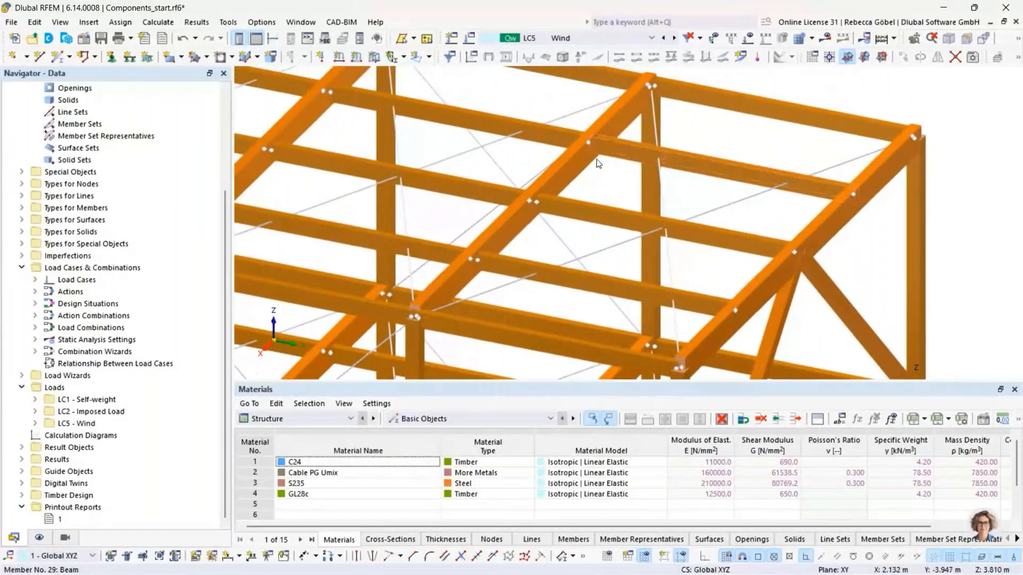
scroll(591, 189, up, 1)
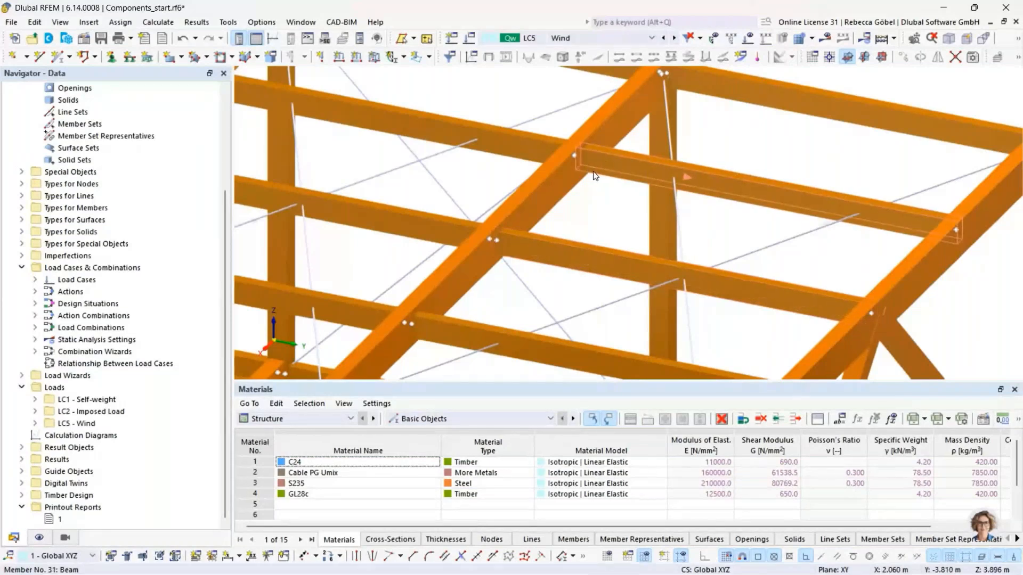
mouse_move(590, 174)
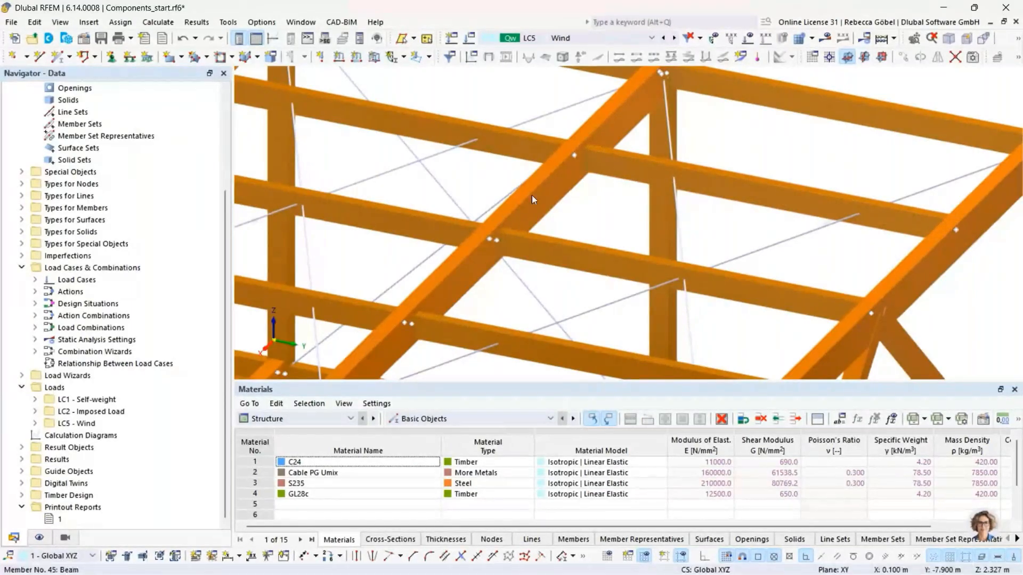
scroll(548, 197, down, 3)
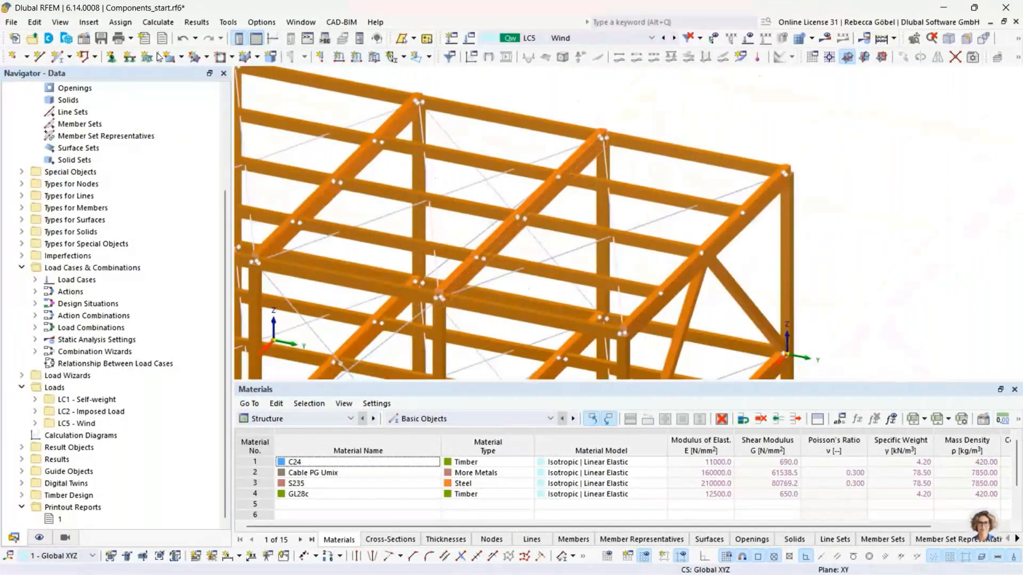
Activate the Components add-on in the model's base data.
click(11, 22)
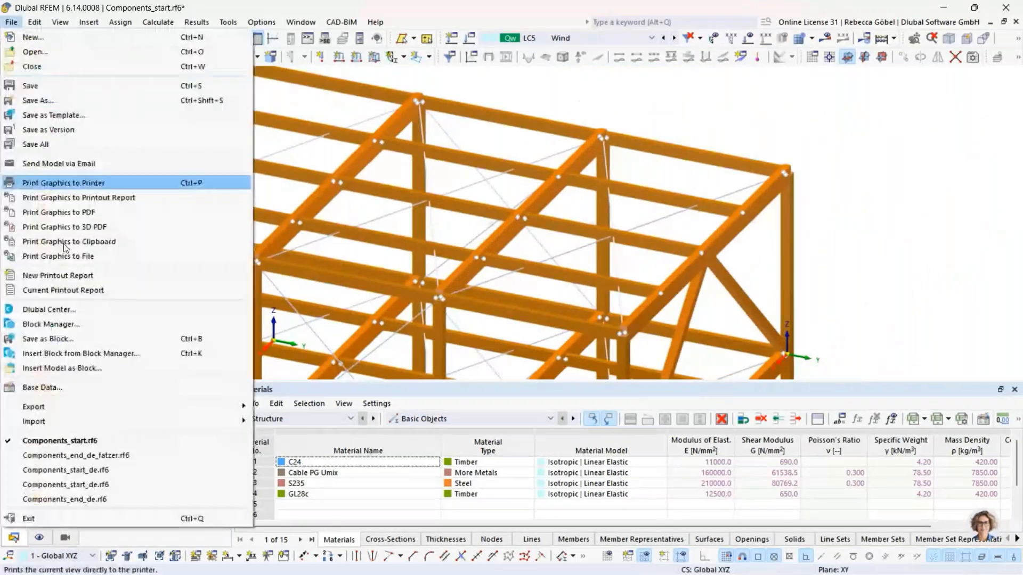
click(38, 389)
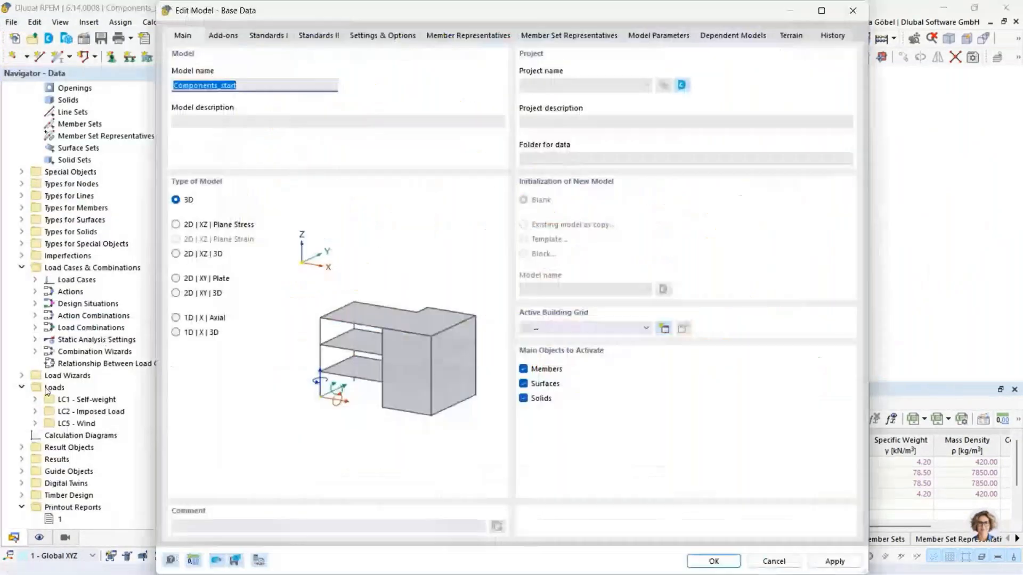
click(221, 34)
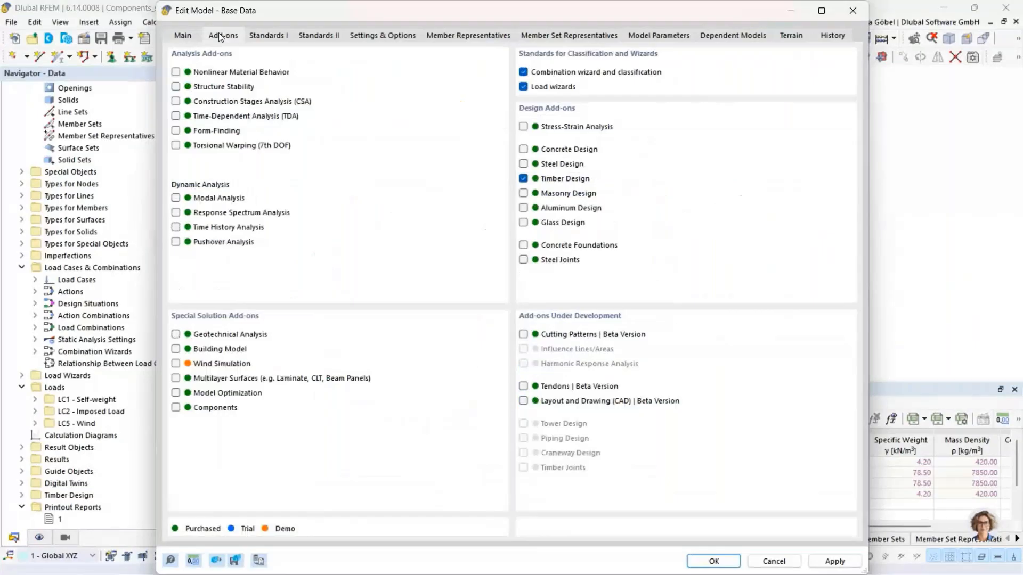
click(176, 408)
click(713, 561)
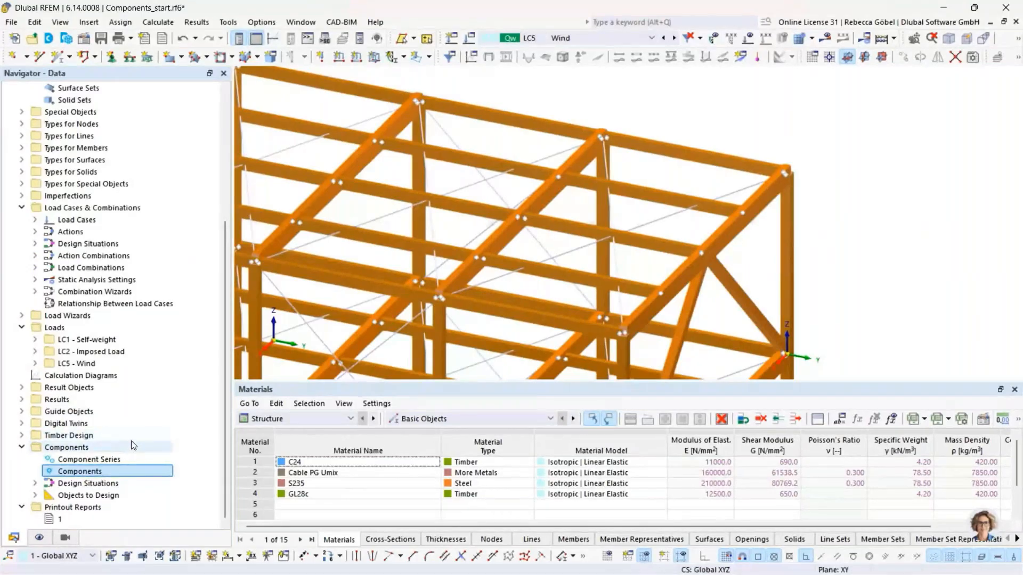
Insert the system-defined component series Joist Hangers GBI (DL000109) with article GBI600/120/4 from the Dlubal Center.
right_click(84, 461)
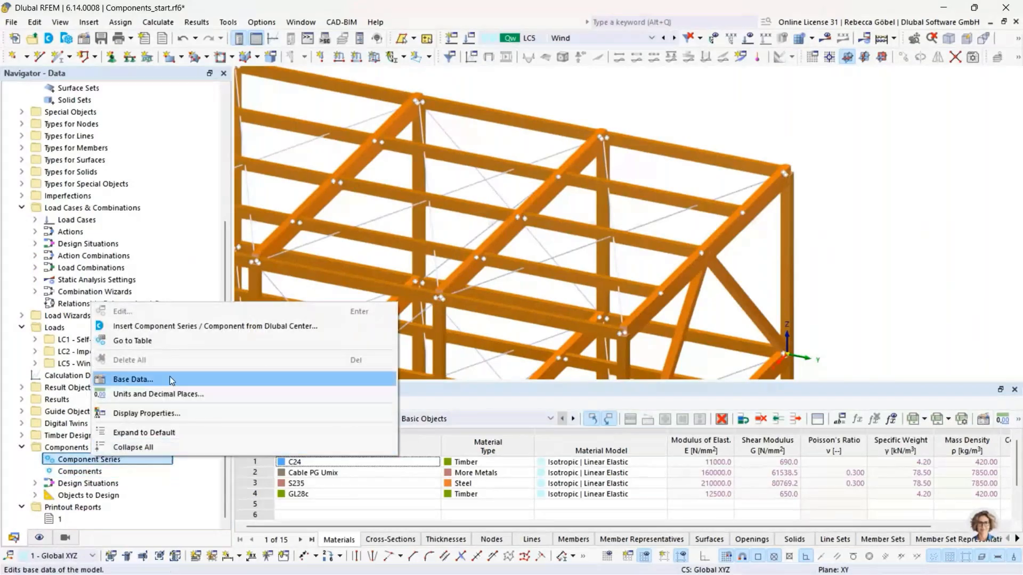
click(140, 325)
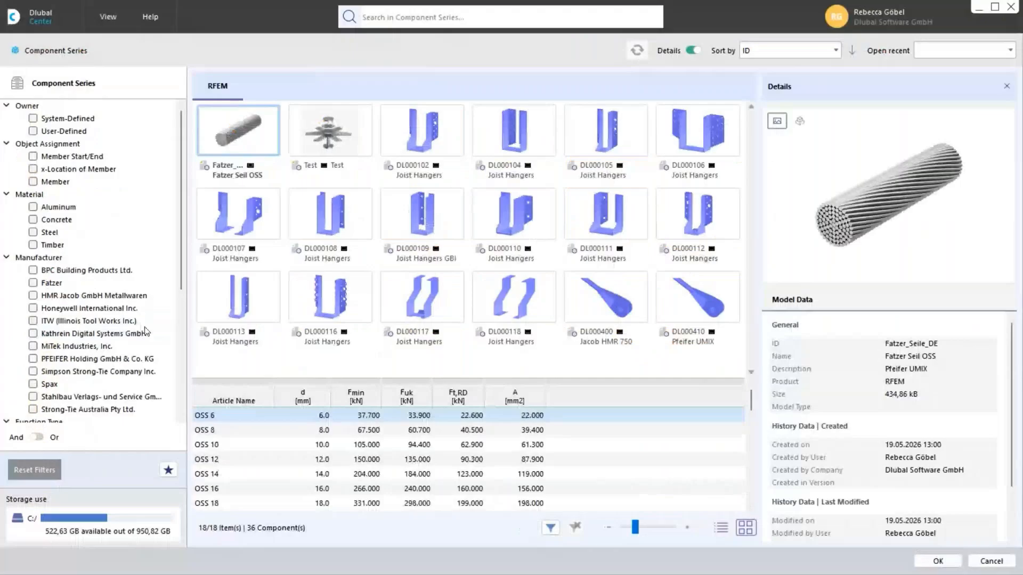
click(33, 118)
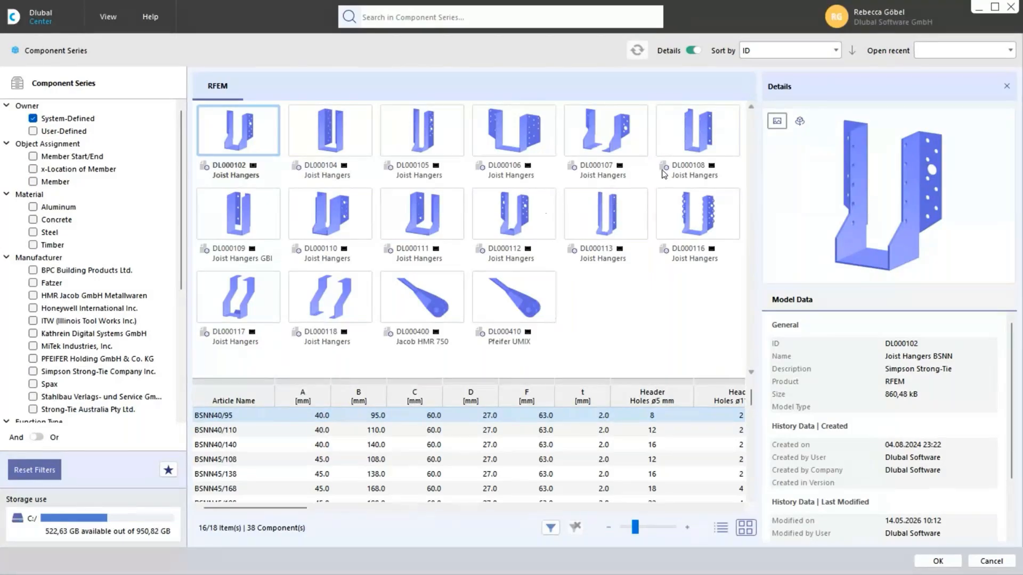
click(249, 227)
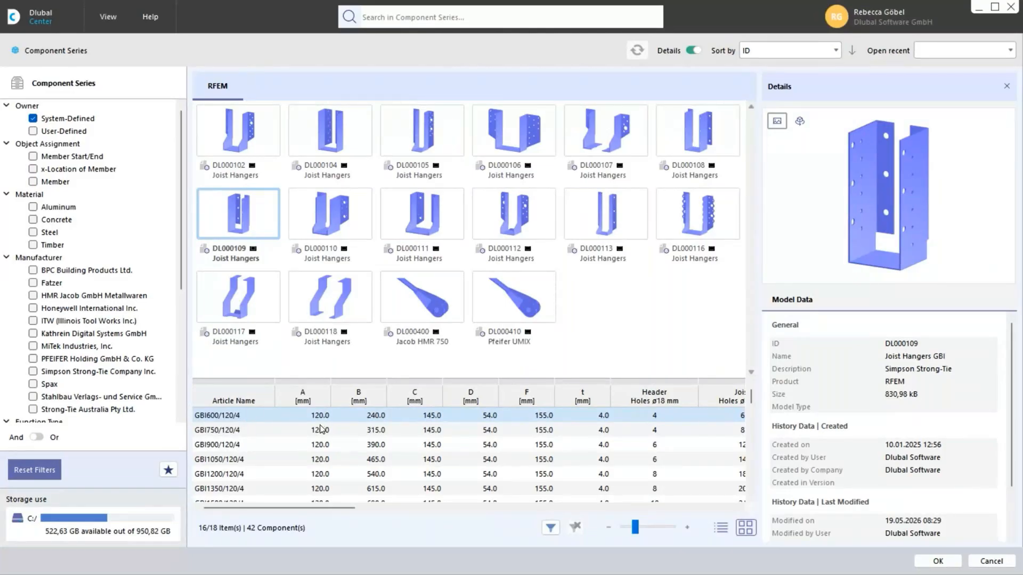
click(933, 563)
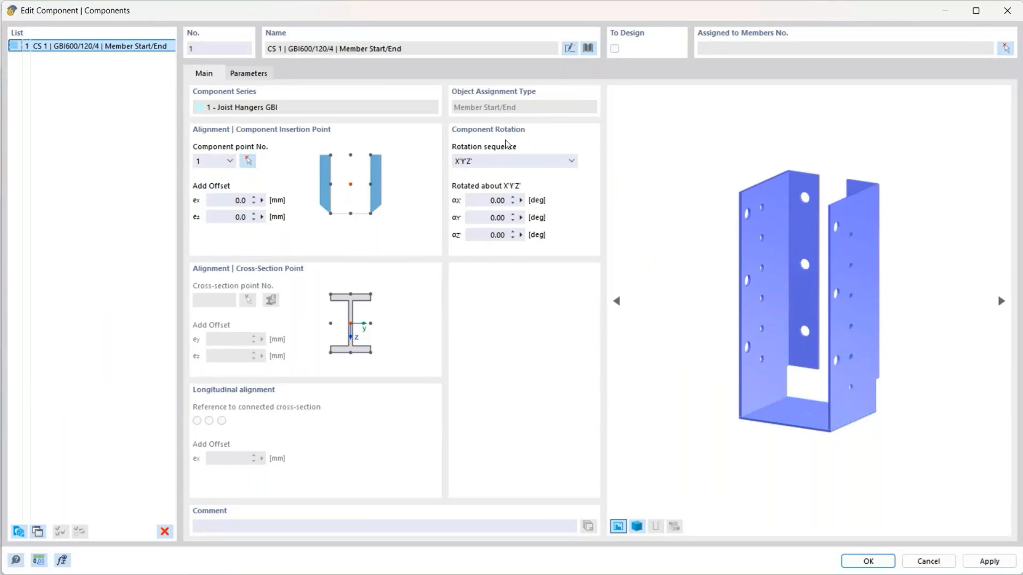
Review the joist hanger's insertion point, fastening layout, partial safety factors, geometry and load-bearing capacities.
click(242, 160)
click(250, 75)
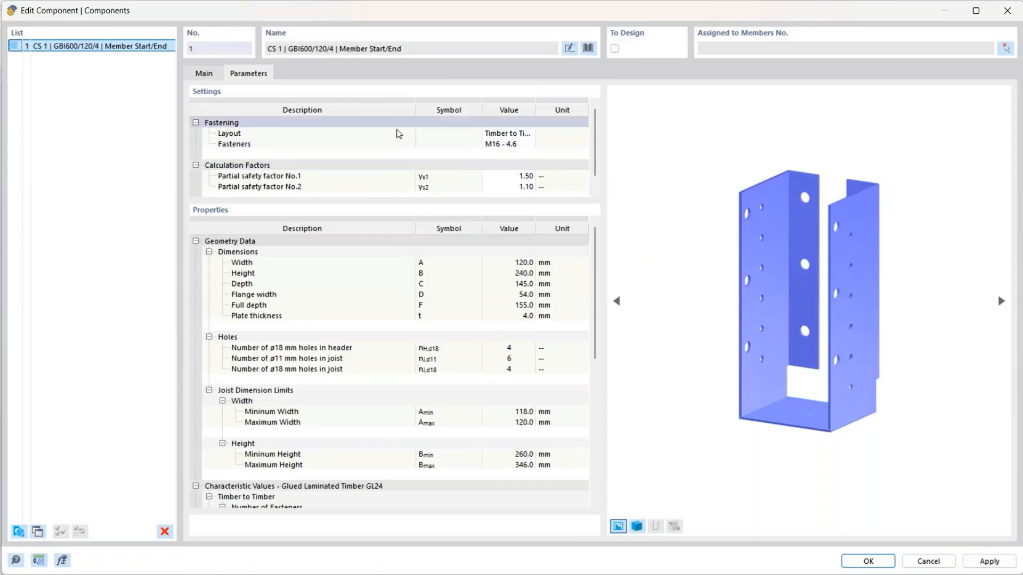
click(517, 167)
click(517, 177)
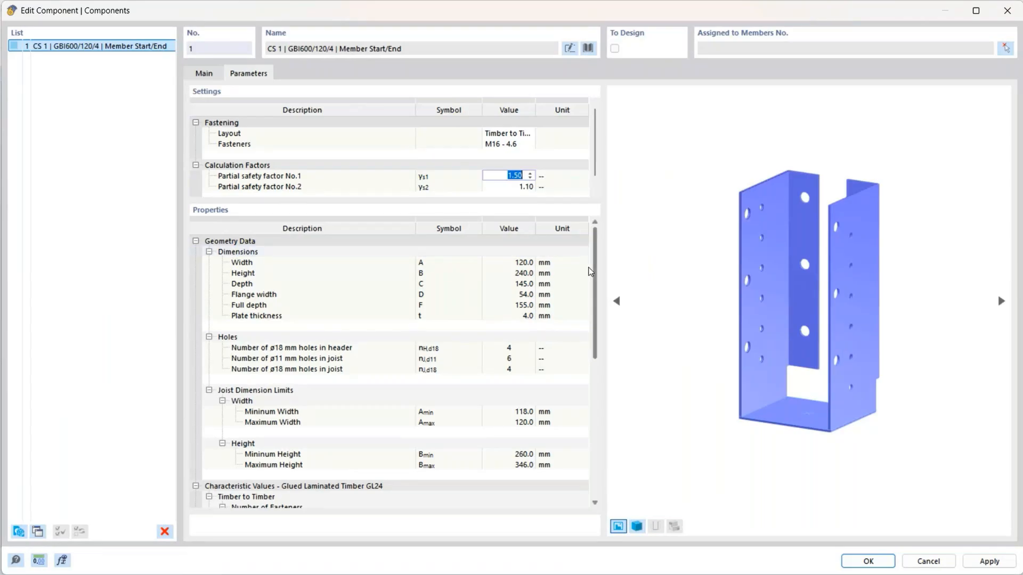
scroll(482, 406, down, 5)
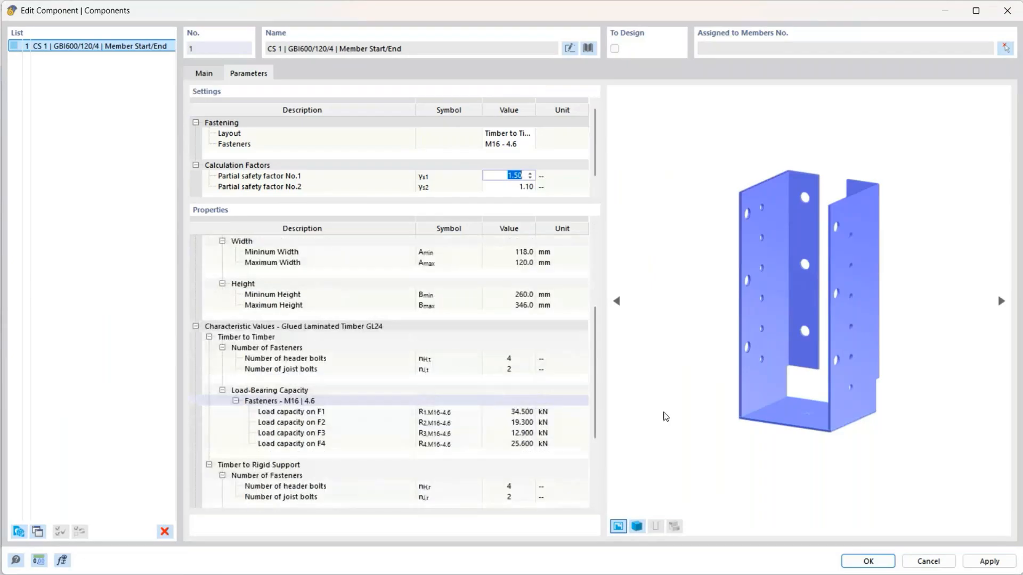
Assign the GBI600/120/4 joist hanger to the start of members 31 and 32 and save the component.
click(784, 52)
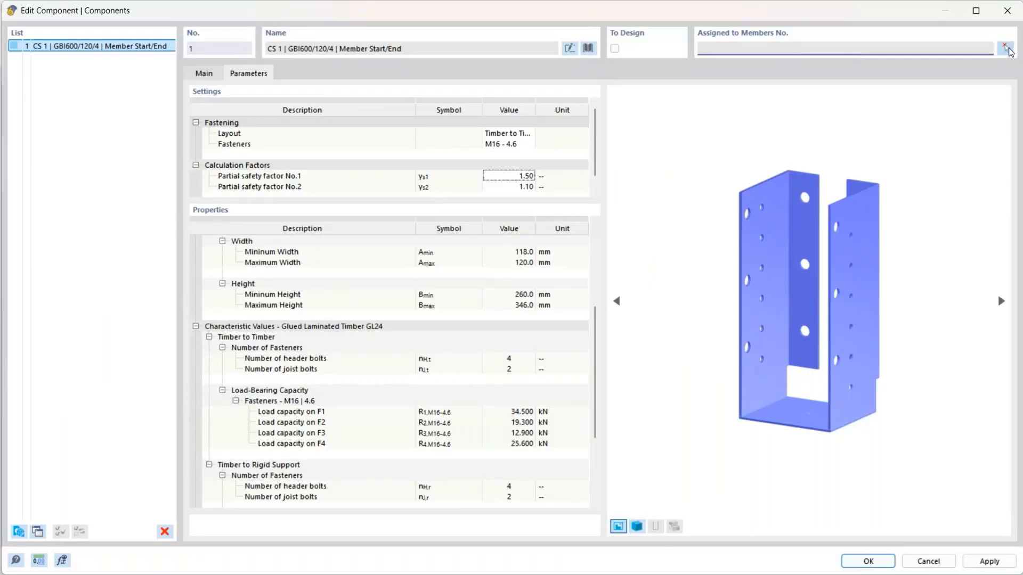
click(1005, 48)
scroll(548, 165, up, 3)
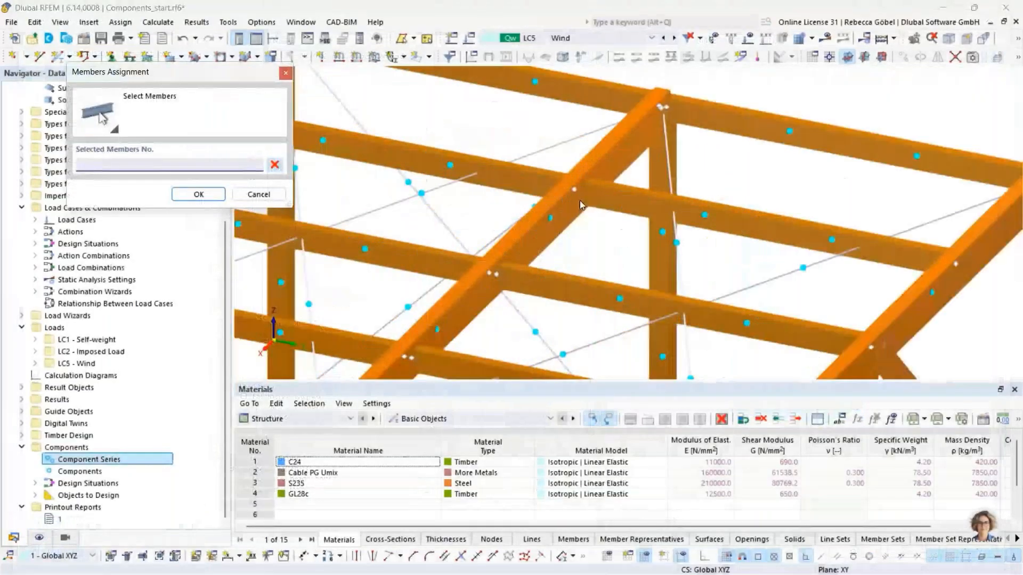
click(606, 197)
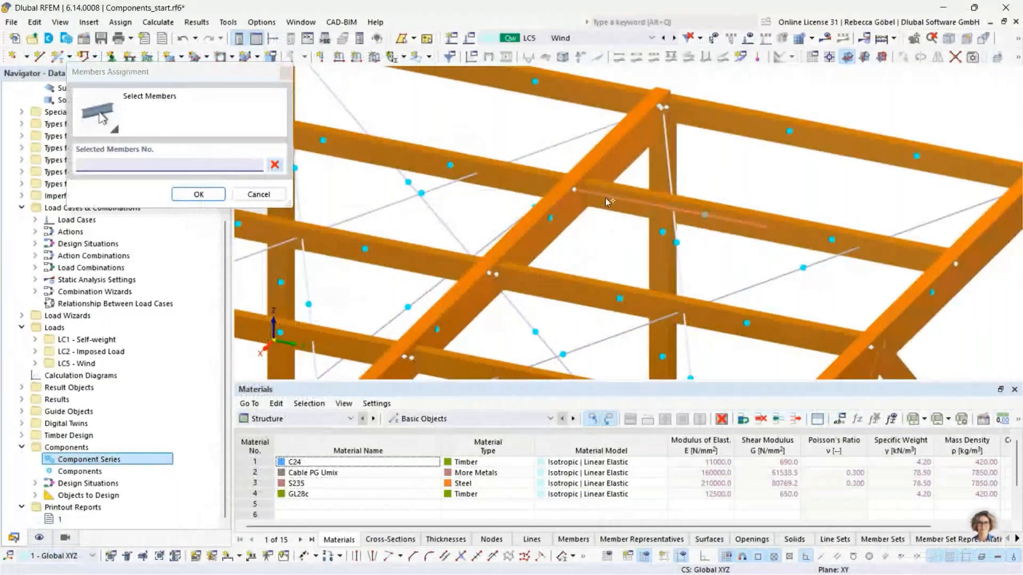
click(605, 197)
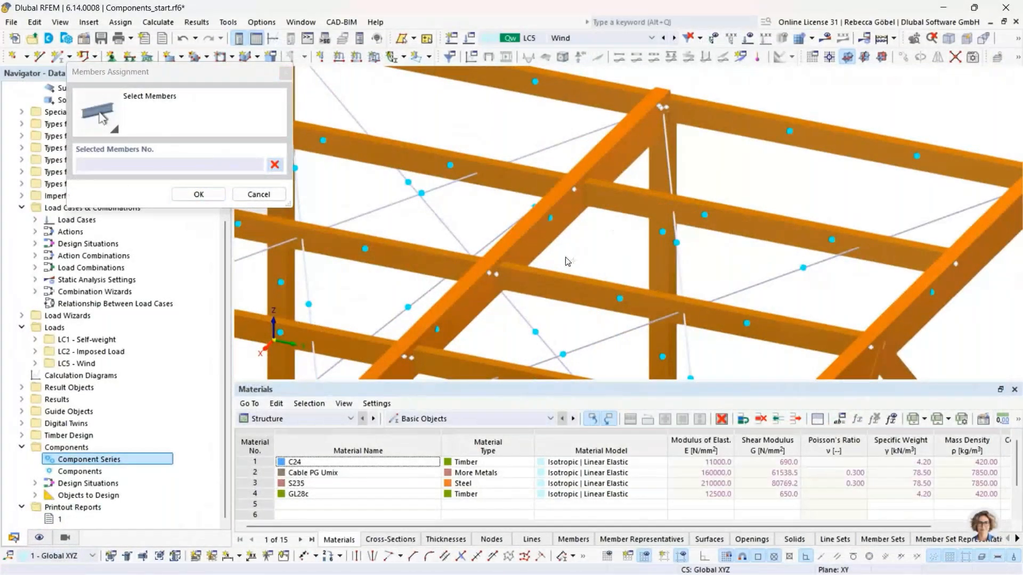
click(533, 281)
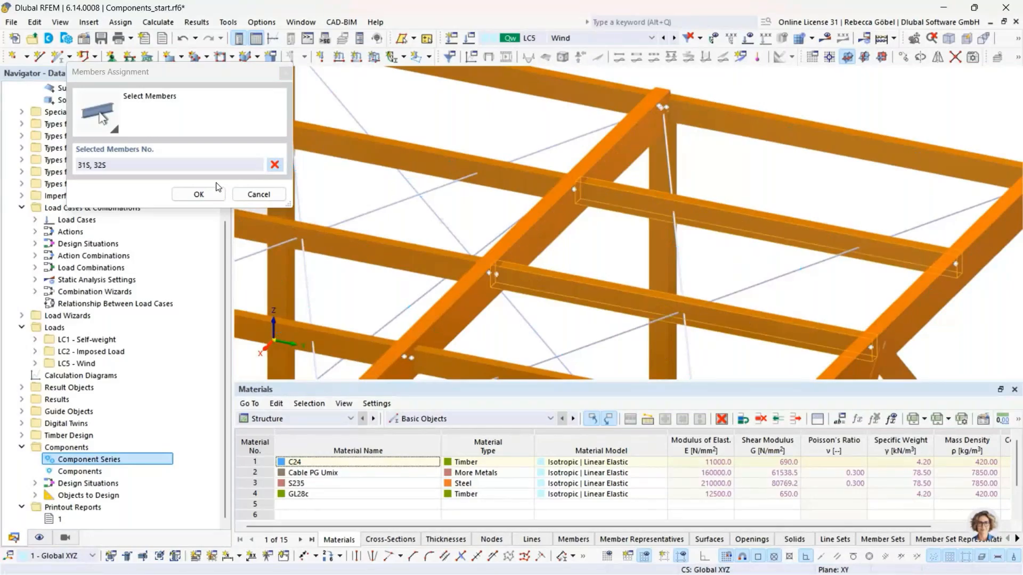
click(211, 196)
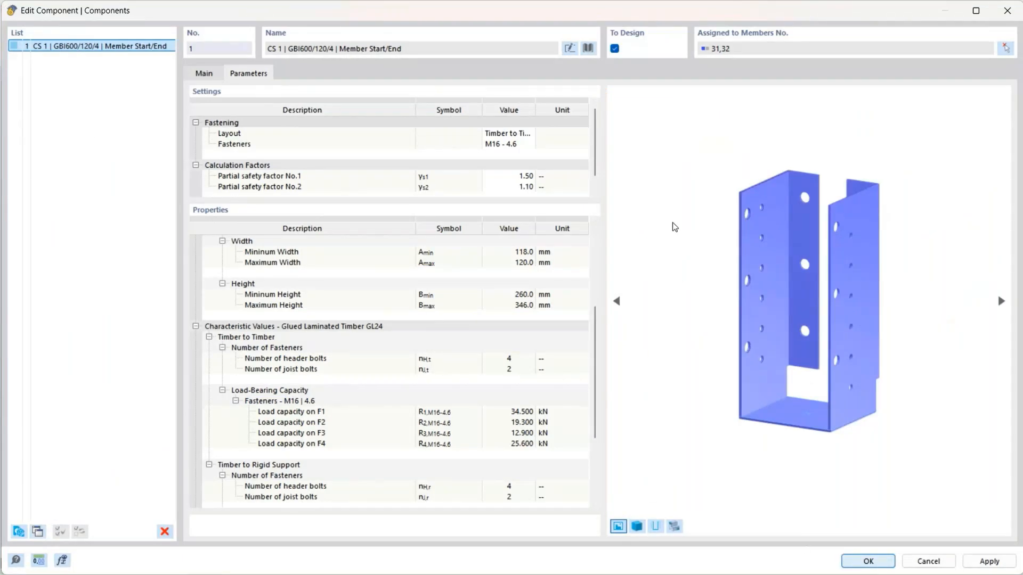
key(Return)
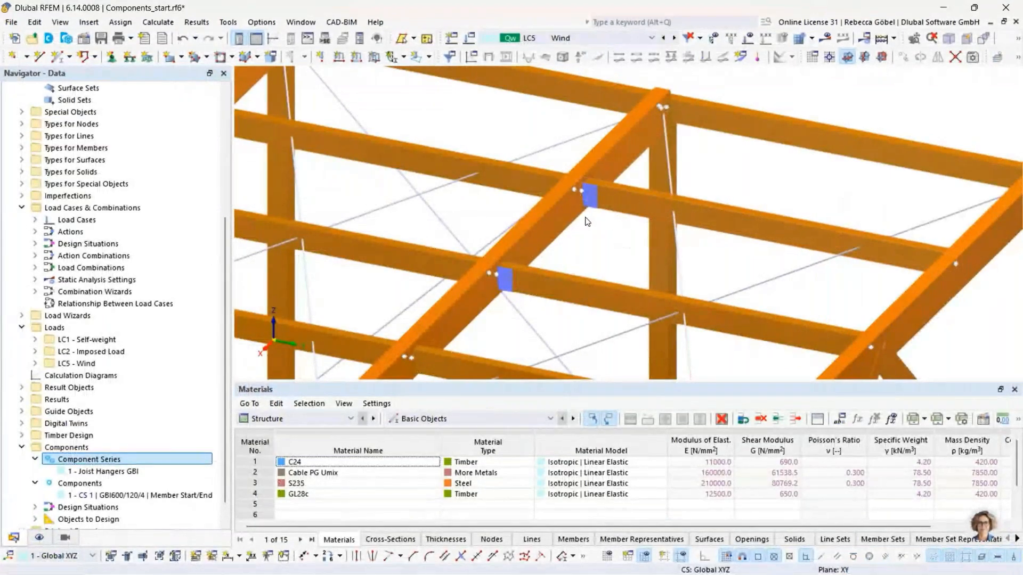
Inspect the joist hangers placed at the start of members 31 and 32 from close up.
scroll(587, 221, up, 3)
scroll(587, 221, up, 2)
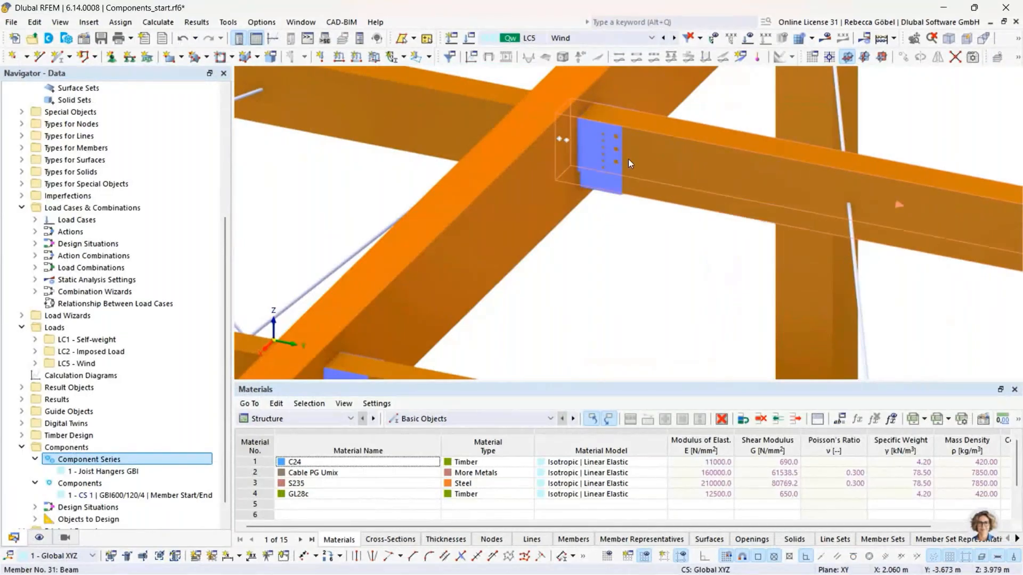
scroll(565, 221, down, 5)
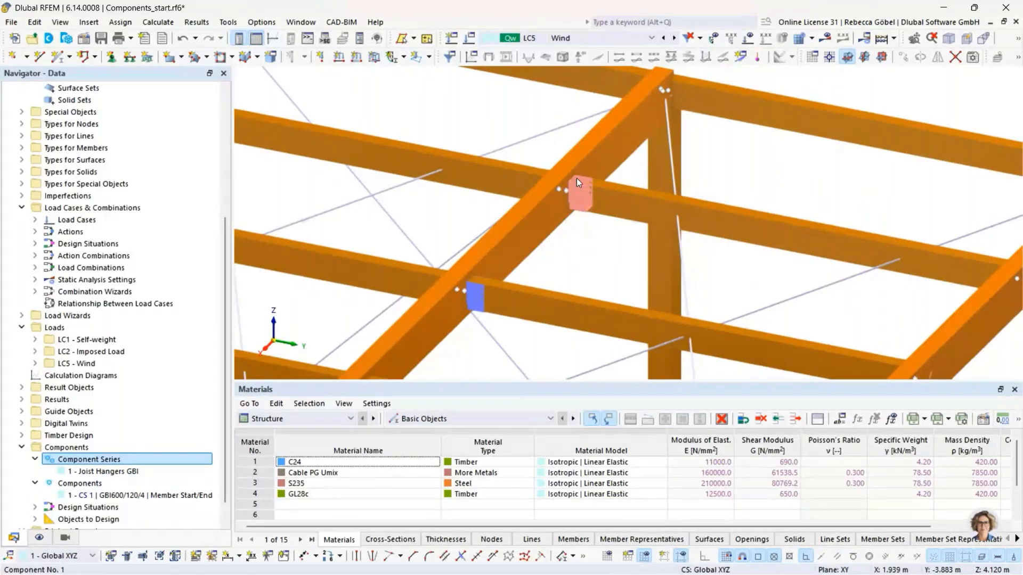
scroll(555, 187, down, 1)
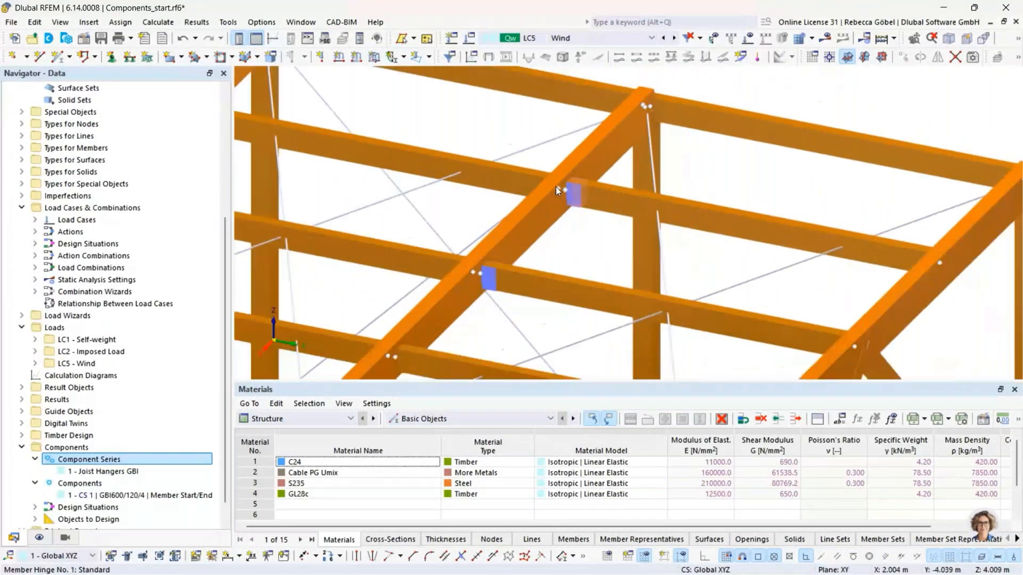
Examine the shape, fastener holes and fit of the joist hanger at the start of member 31.
scroll(554, 194, up, 2)
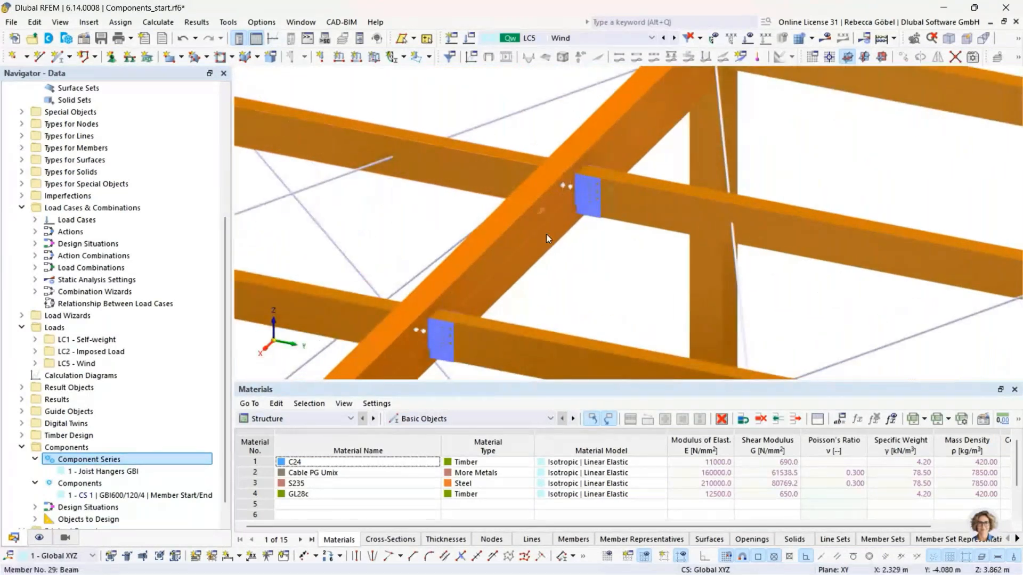
scroll(587, 202, up, 3)
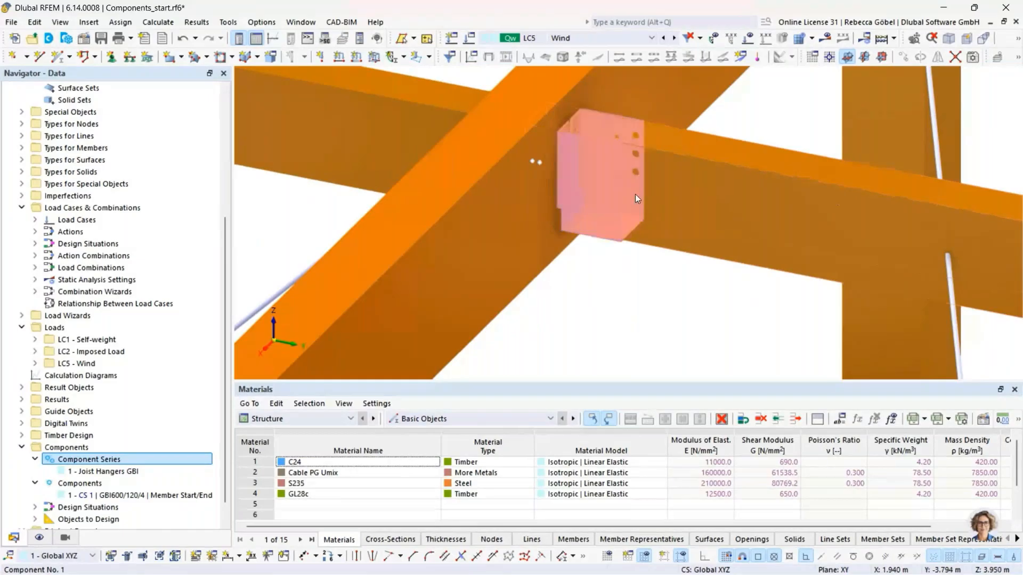
scroll(635, 194, down, 5)
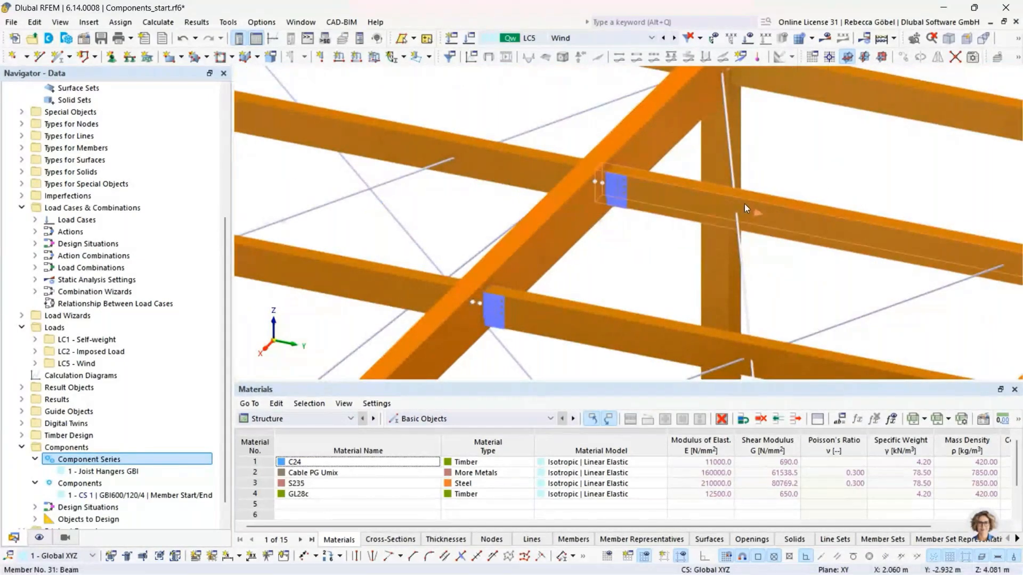
scroll(589, 174, down, 4)
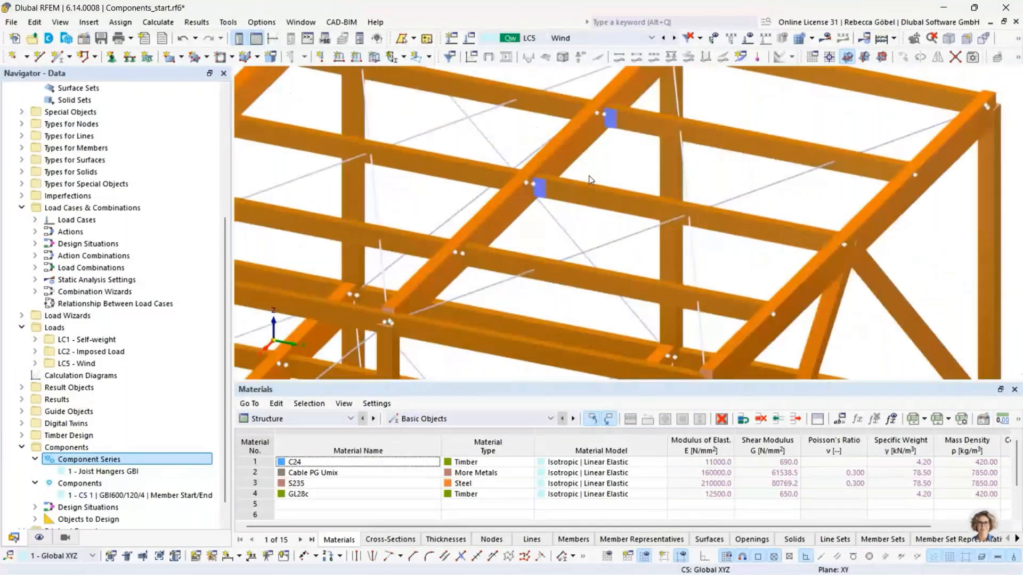
Insert the component series Pfeifer UMIX (DL000410) with article M14 from the Dlubal Center.
middle_drag(589, 175, 626, 145)
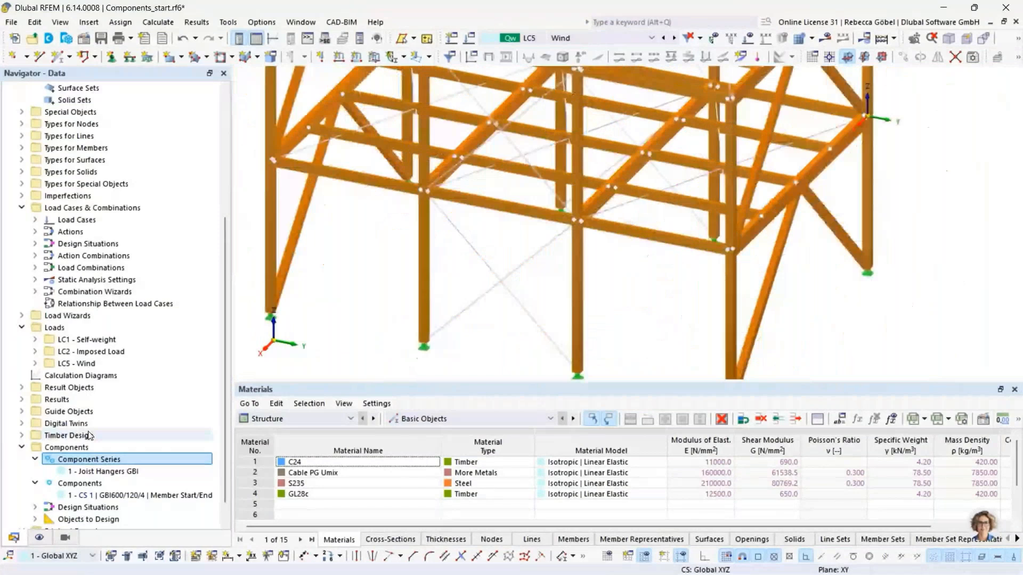
right_click(122, 463)
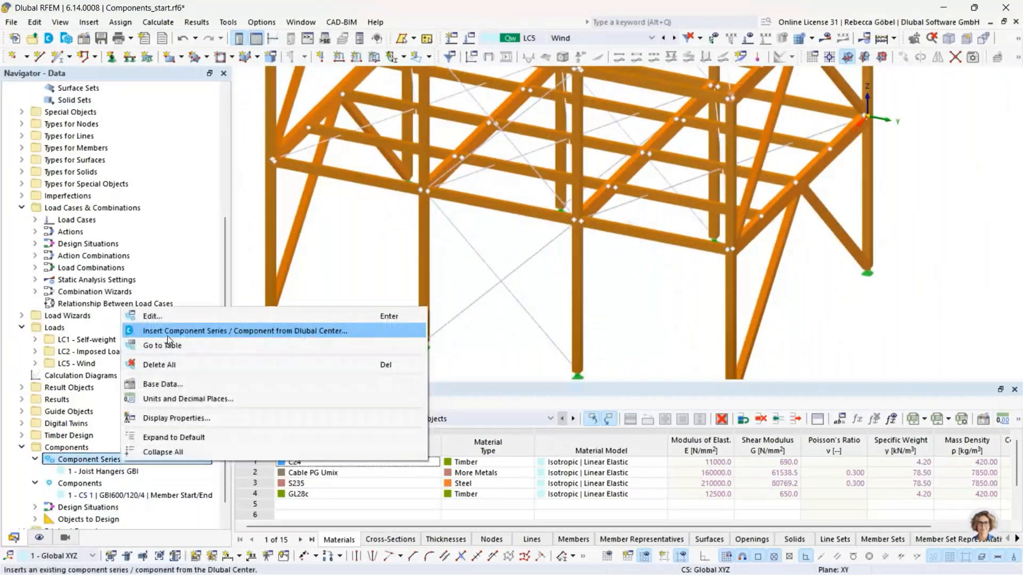
click(167, 335)
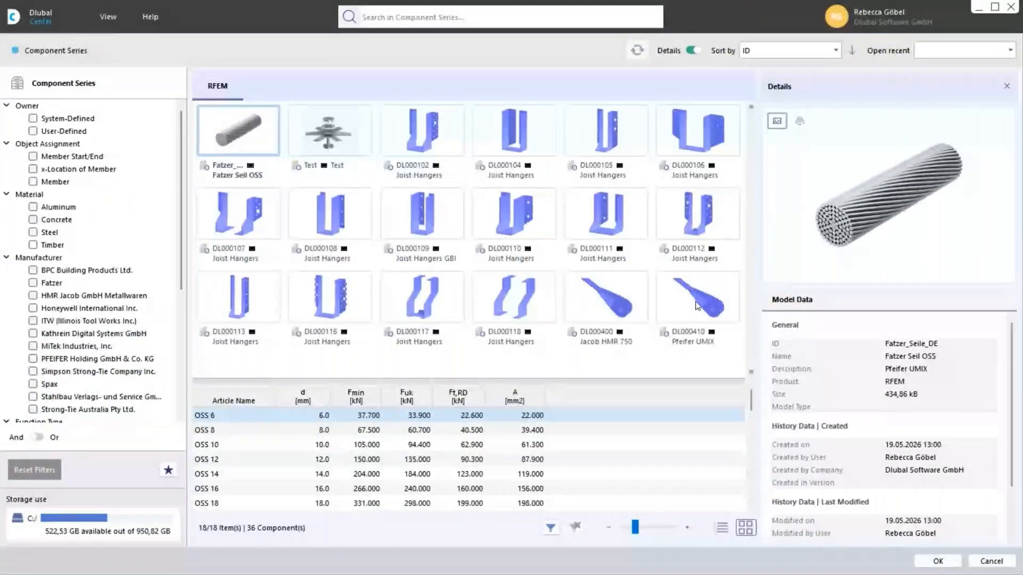
click(695, 320)
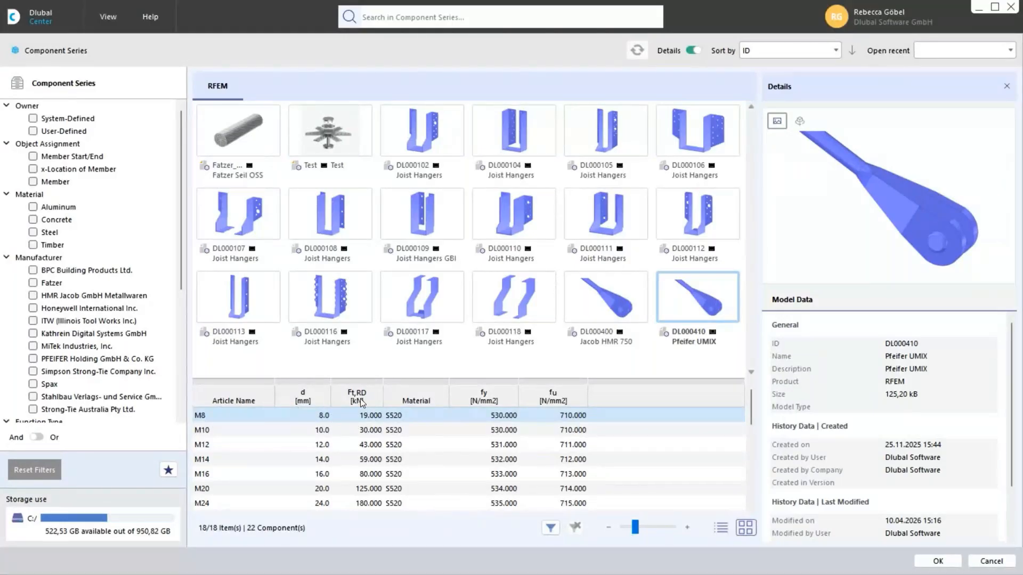
click(209, 460)
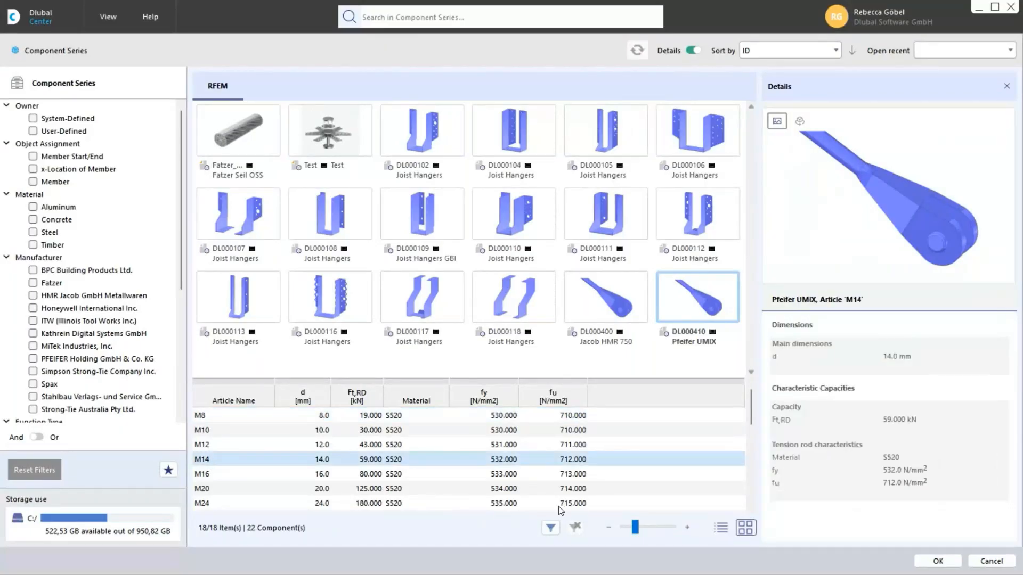
click(921, 563)
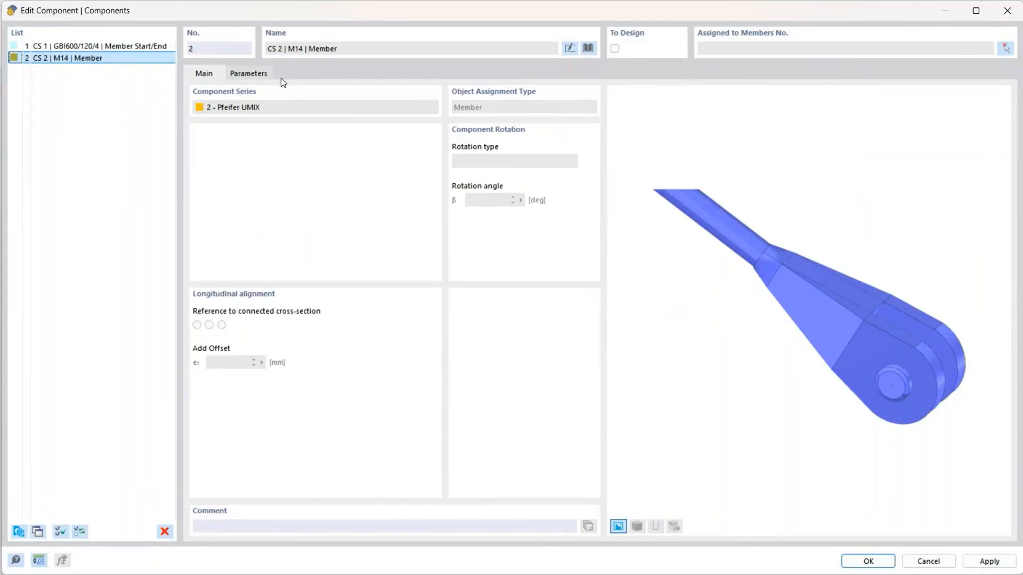
Review the M14 tension rod's parameters, assign the component to diagonal bracing member 114, and save it.
click(260, 75)
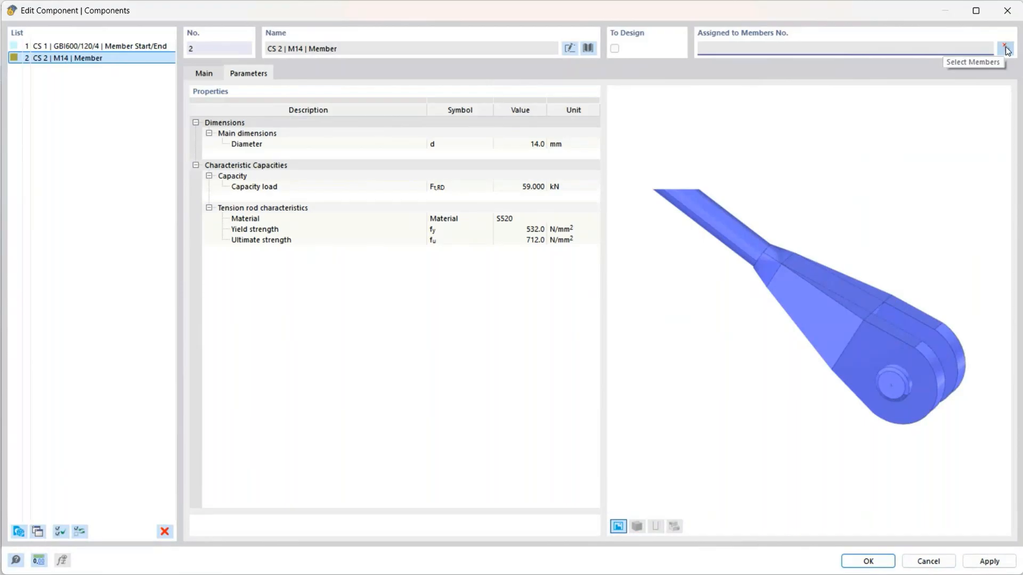
click(1009, 51)
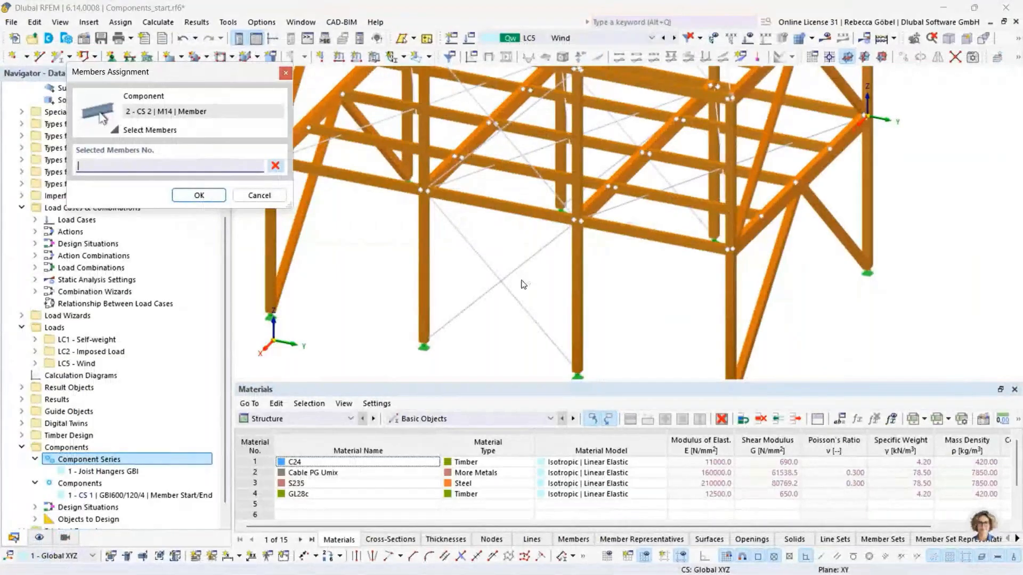
scroll(523, 285, up, 1)
scroll(522, 284, up, 2)
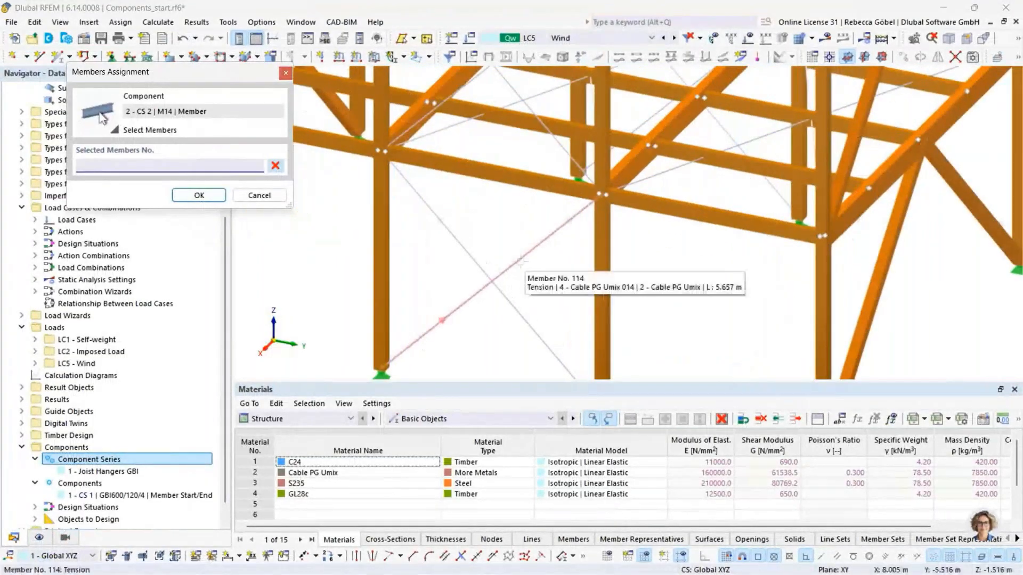
click(520, 261)
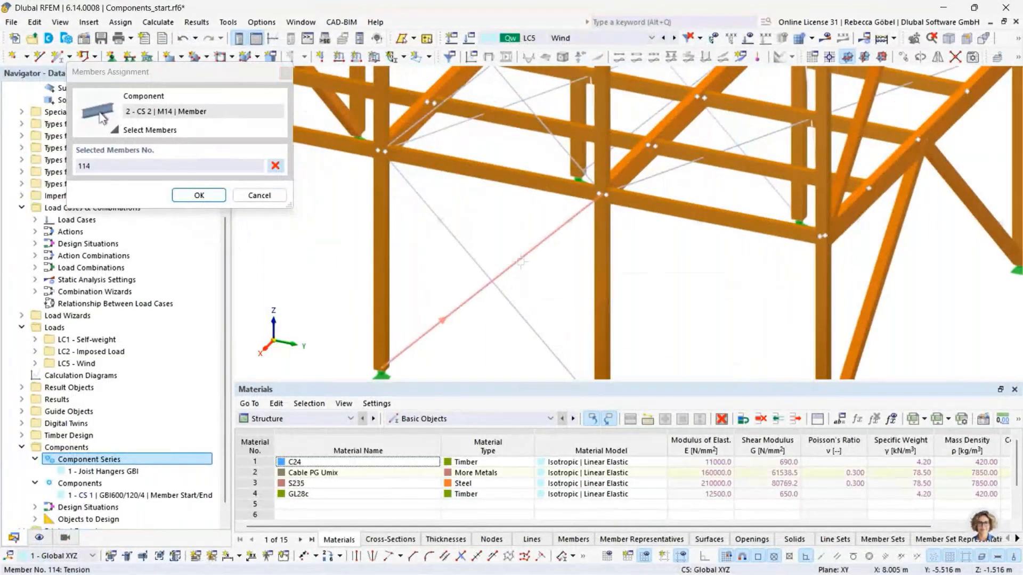
click(215, 197)
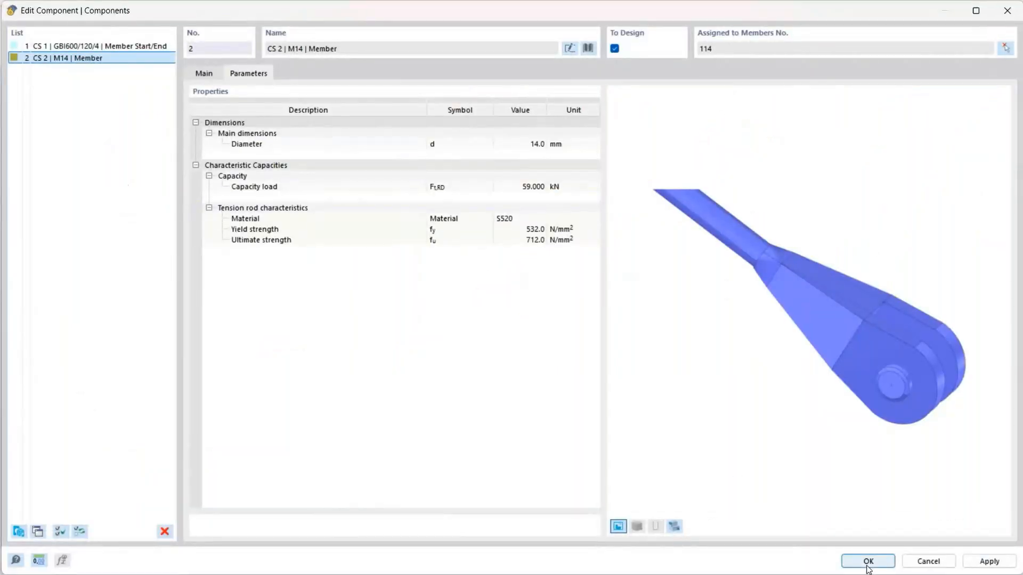
click(866, 566)
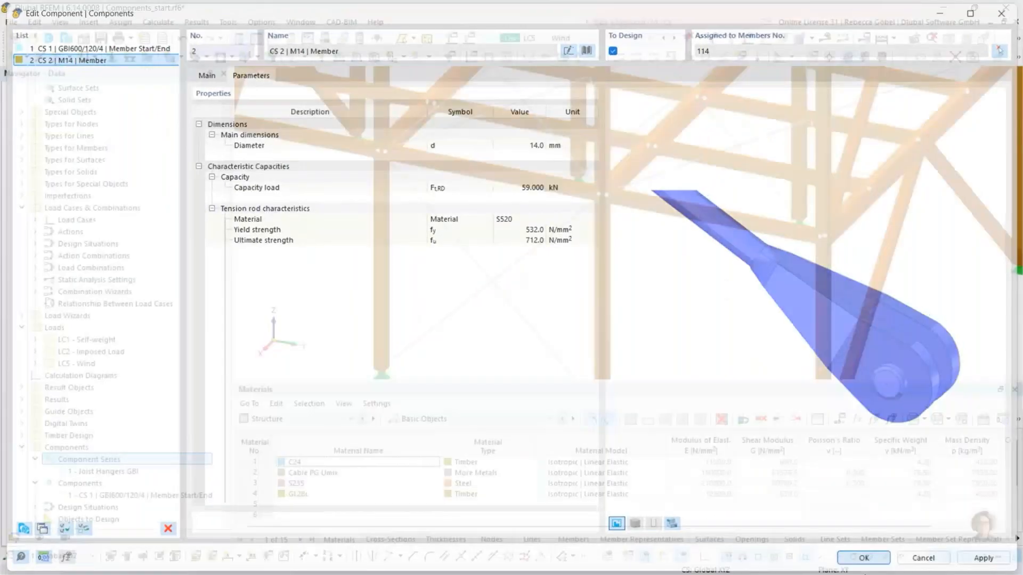
Examine how the tension rod component is marked on member 114 and compare it with the joist hanger display.
scroll(491, 292, up, 10)
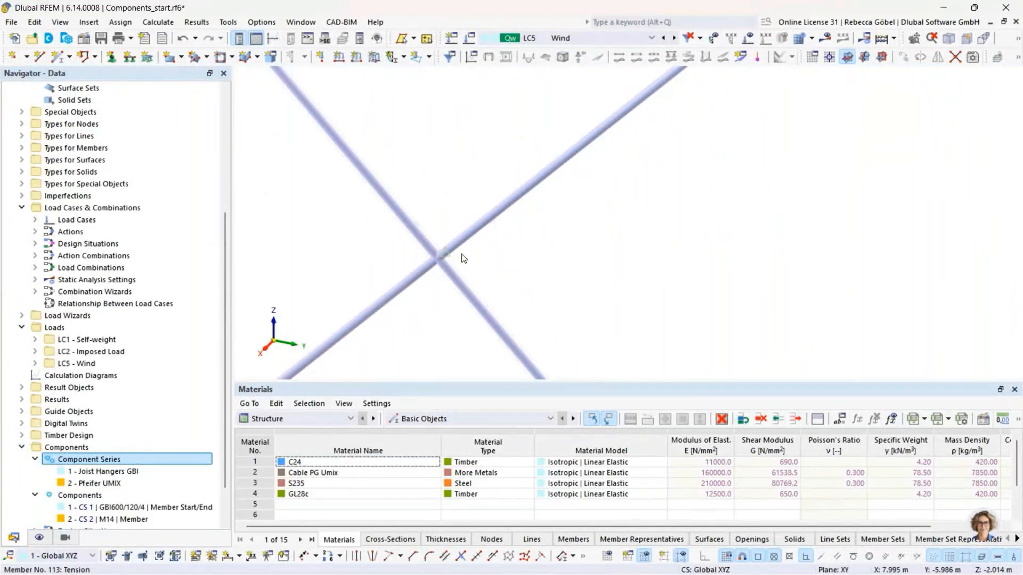
scroll(462, 257, down, 1)
scroll(462, 252, down, 3)
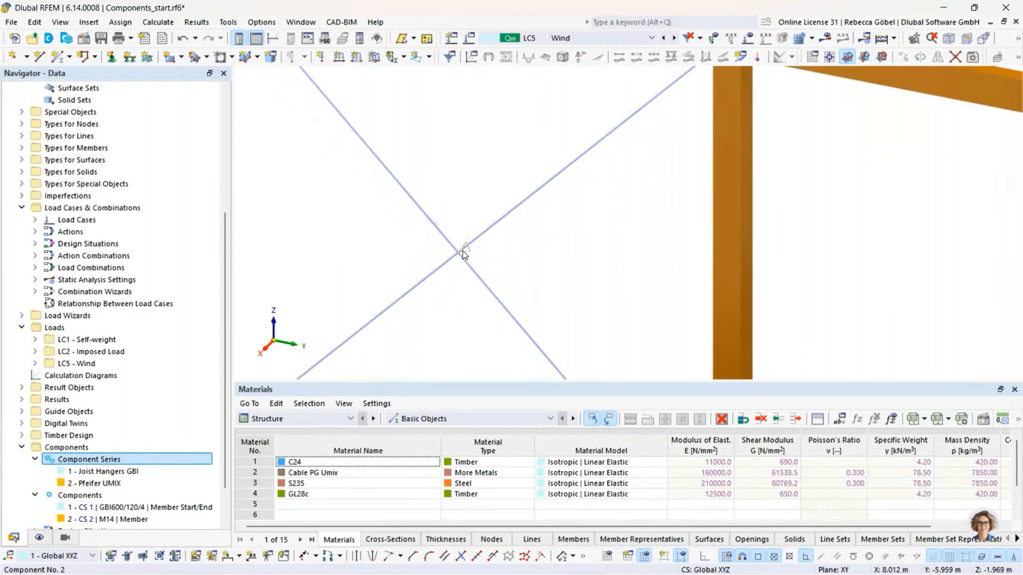
scroll(465, 251, down, 5)
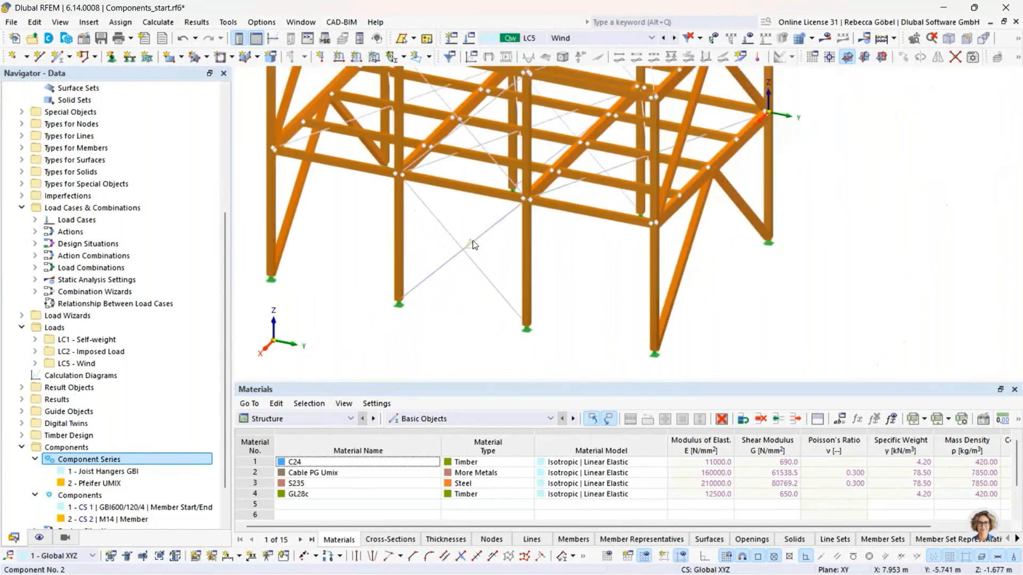
scroll(524, 123, up, 3)
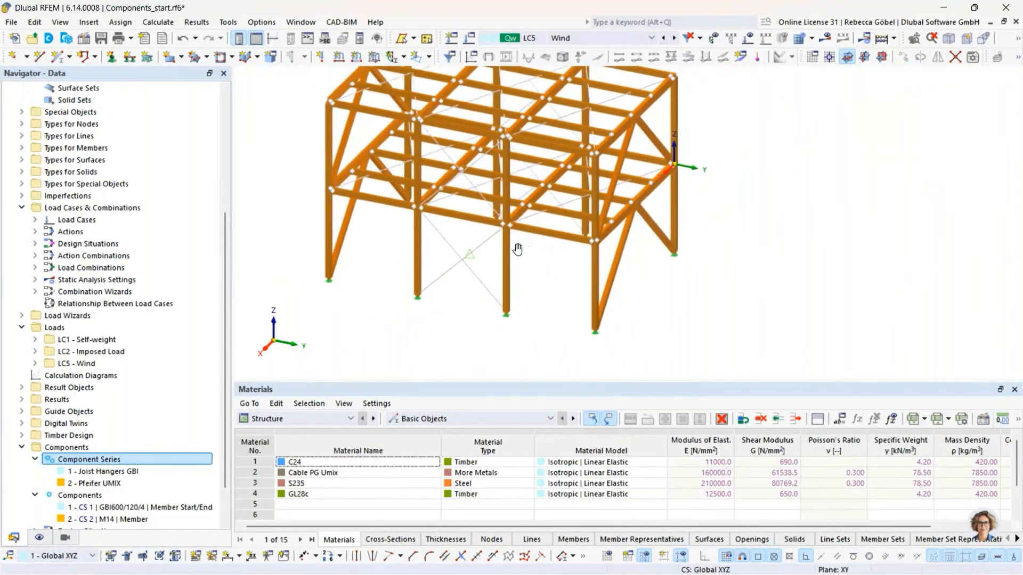
scroll(523, 111, up, 5)
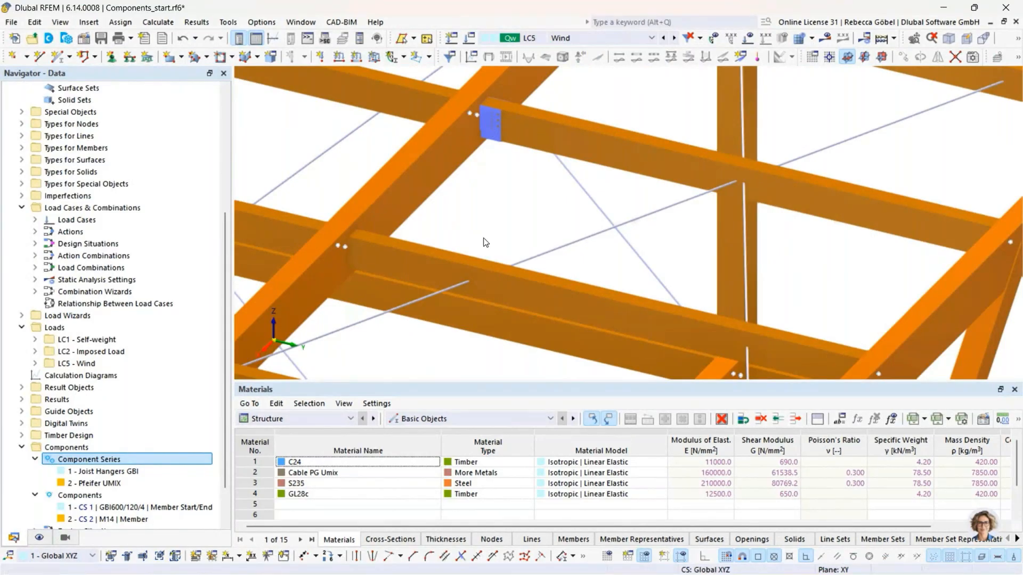
scroll(468, 126, up, 5)
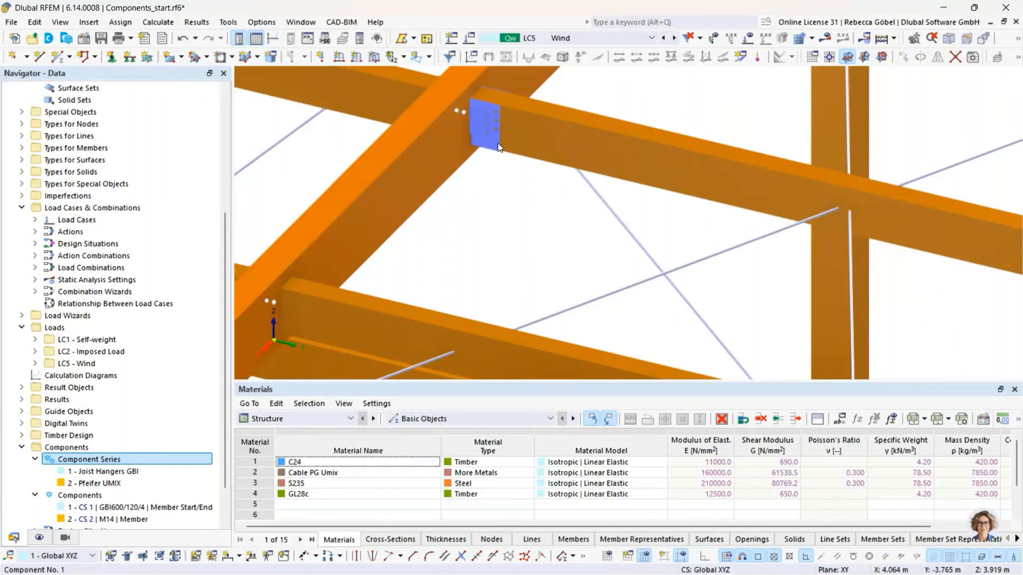
scroll(515, 215, down, 2)
scroll(515, 220, down, 2)
middle_drag(514, 220, 613, 128)
scroll(612, 128, down, 3)
middle_drag(479, 283, 446, 243)
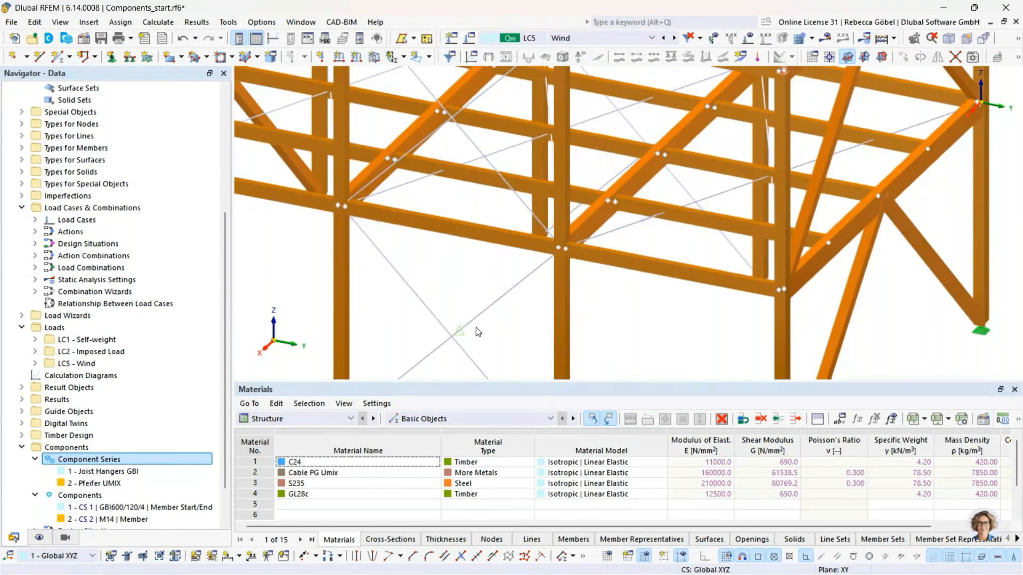
middle_drag(476, 331, 475, 234)
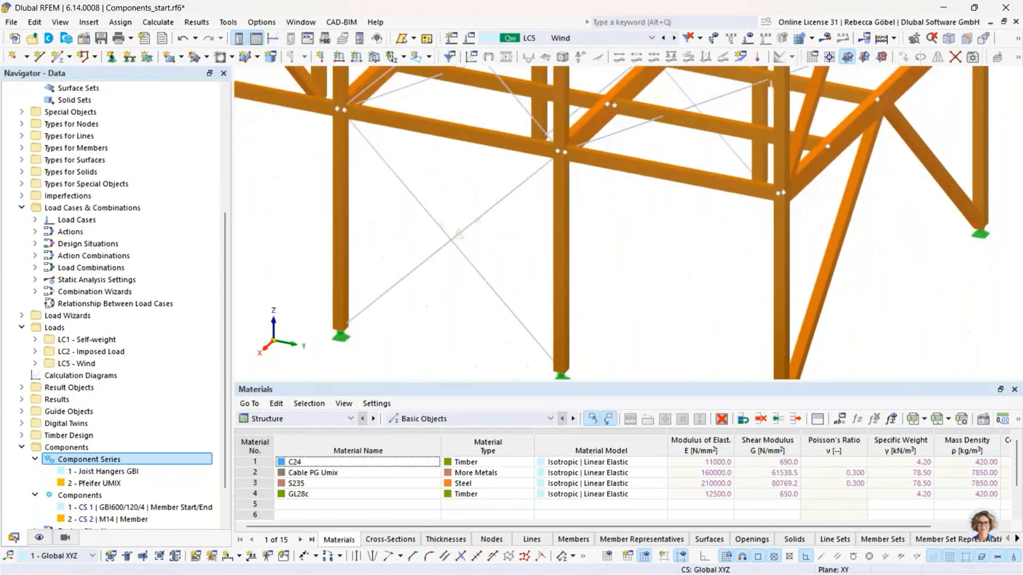
Open the Pfeifer UMIX component series for editing to view its categories, configuration files and Python scripts.
click(106, 483)
right_click(110, 484)
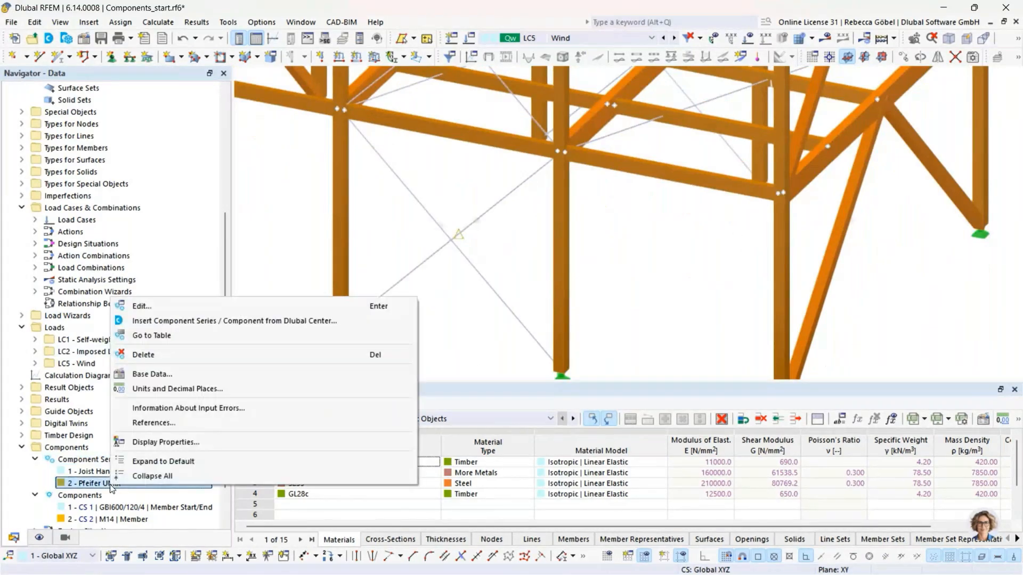
click(162, 311)
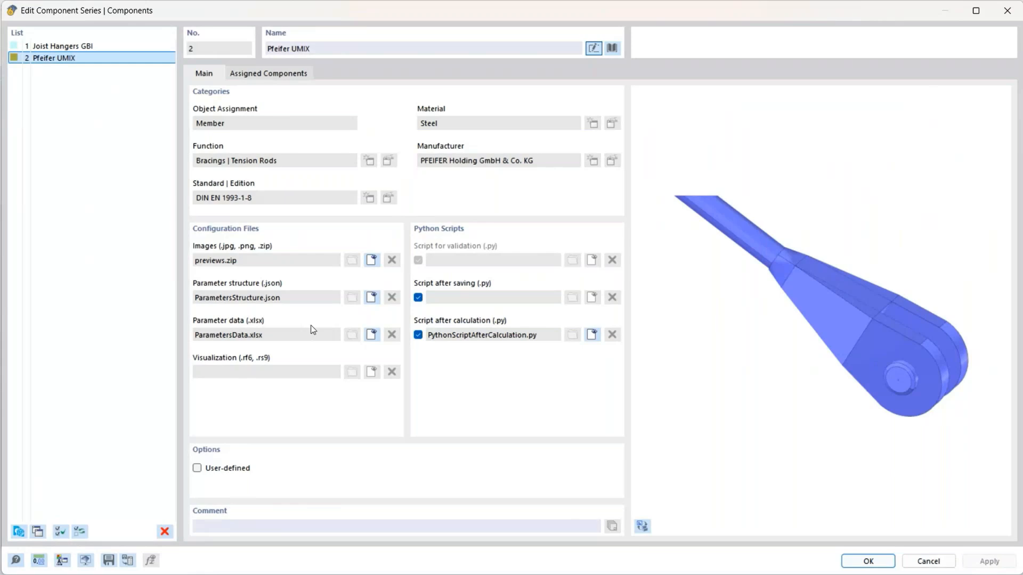
Review the article table in the Pfeifer UMIX parameter data file ParametersData.xlsx in Excel, and return to the series settings.
click(372, 335)
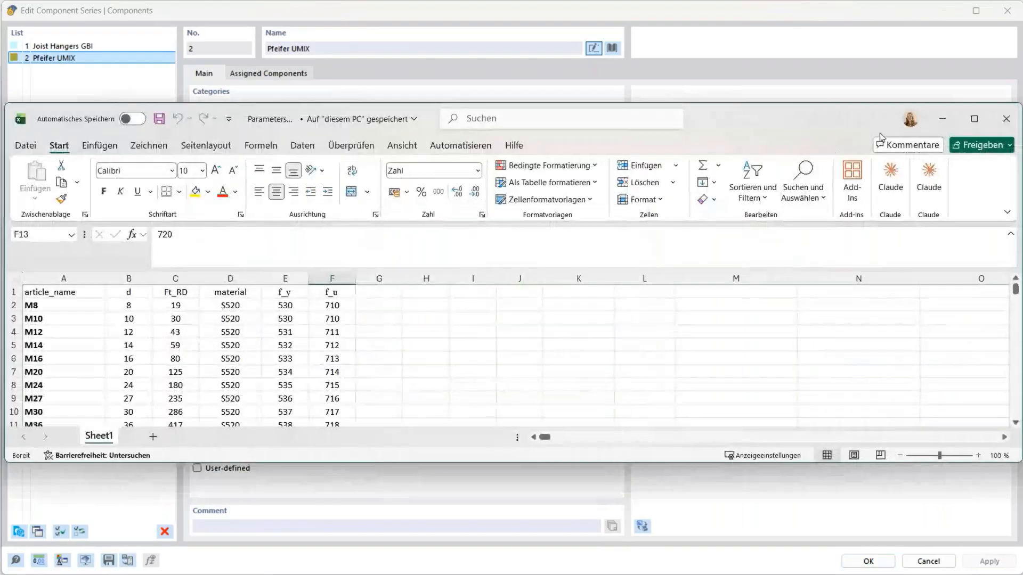
click(973, 121)
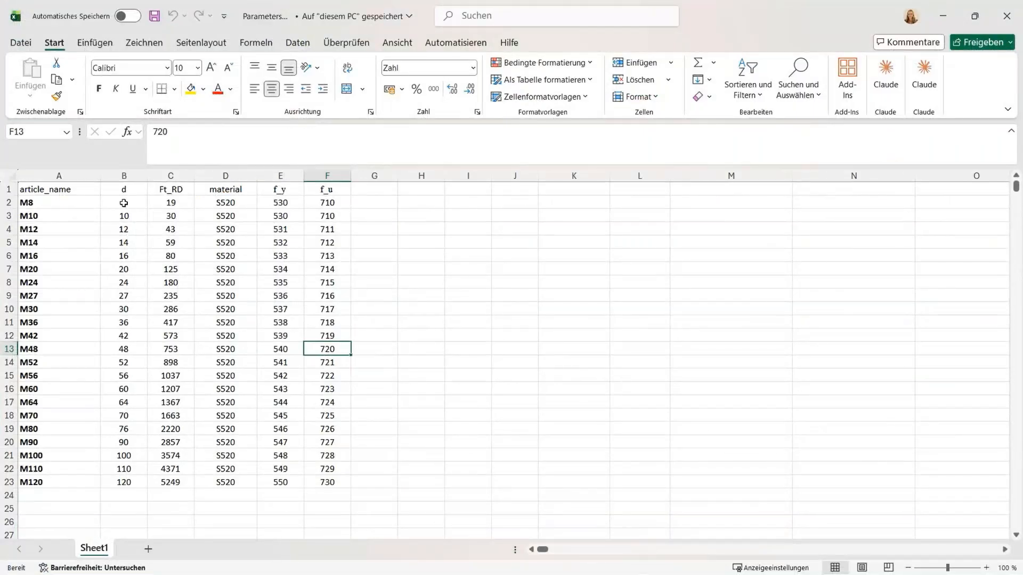
drag(59, 190, 334, 315)
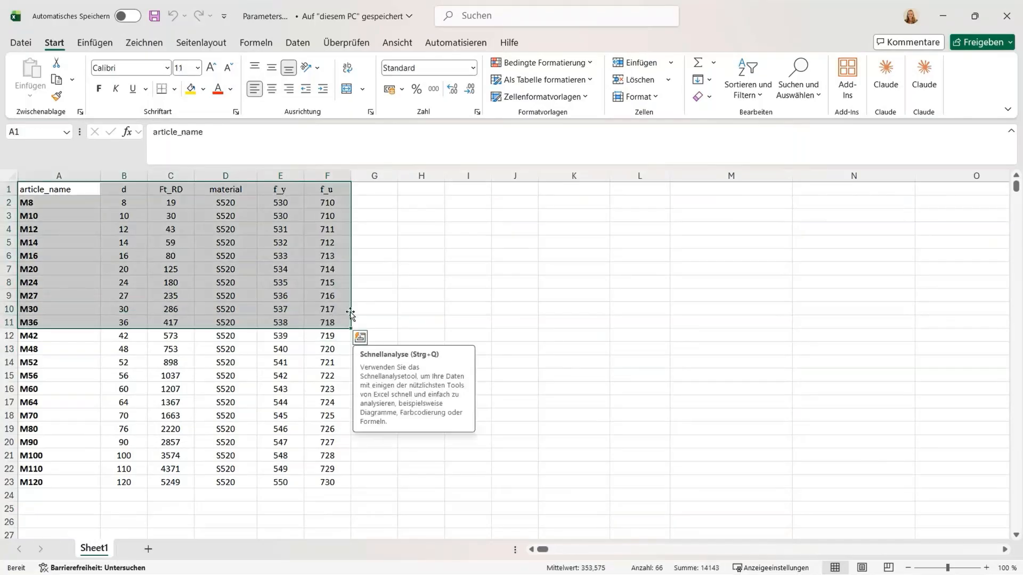
click(374, 296)
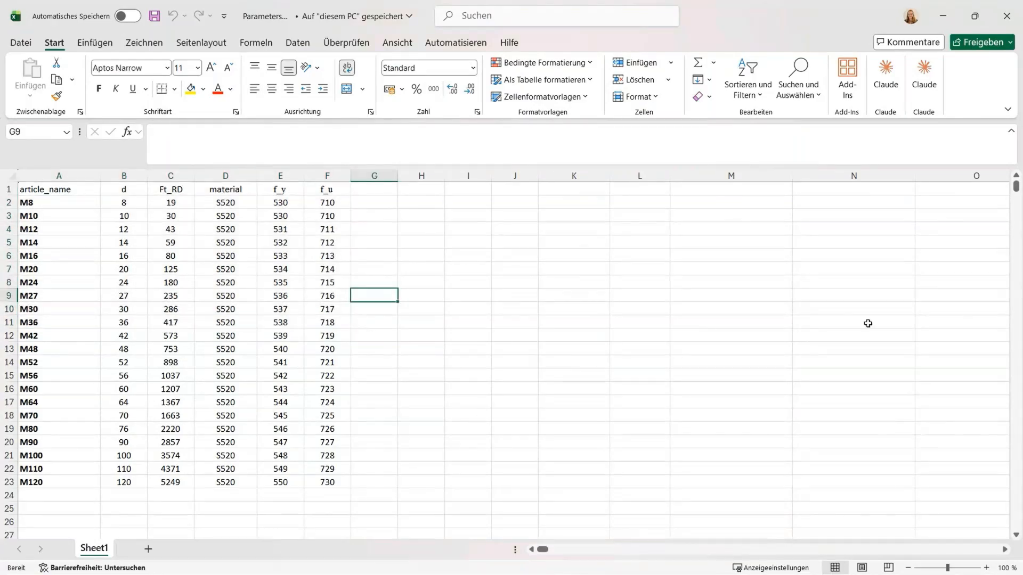
click(954, 23)
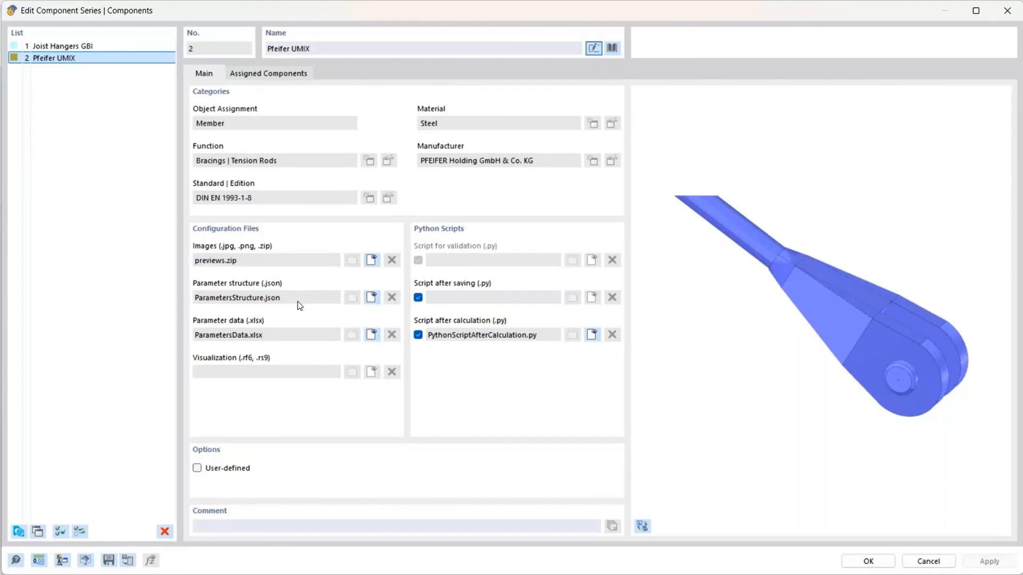
Open the Pfeifer UMIX parameter structure file ParametersStructure.json and examine its Dimensions group, Main dimensions subgroup and diameter parameter.
click(371, 301)
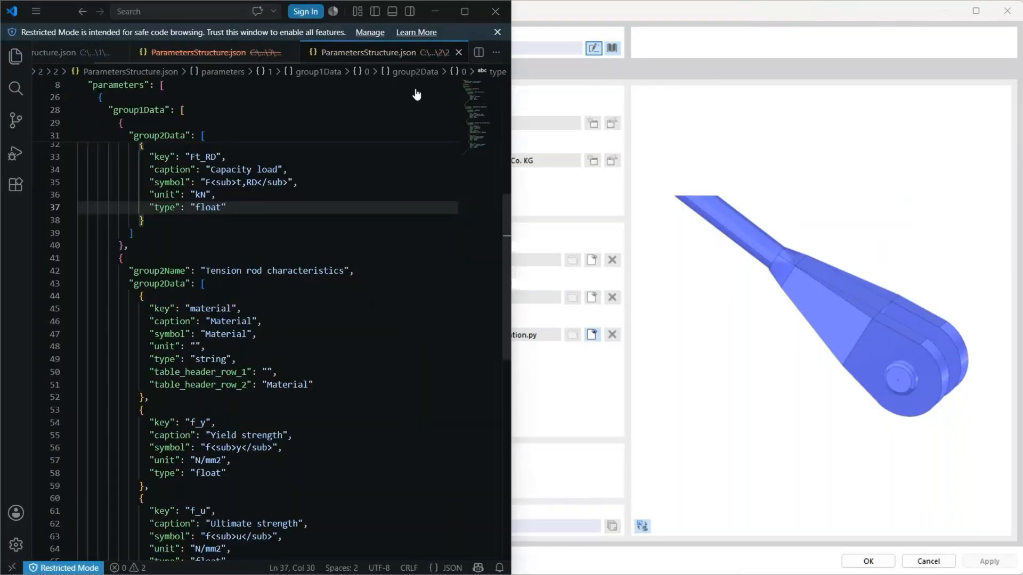
scroll(506, 222, up, 3)
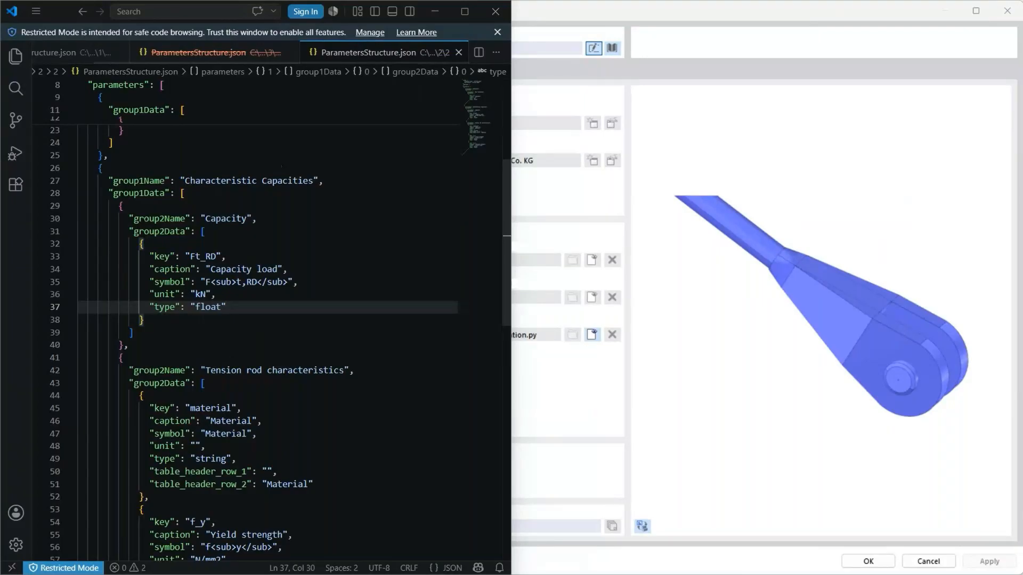
scroll(266, 320, up, 6)
click(185, 198)
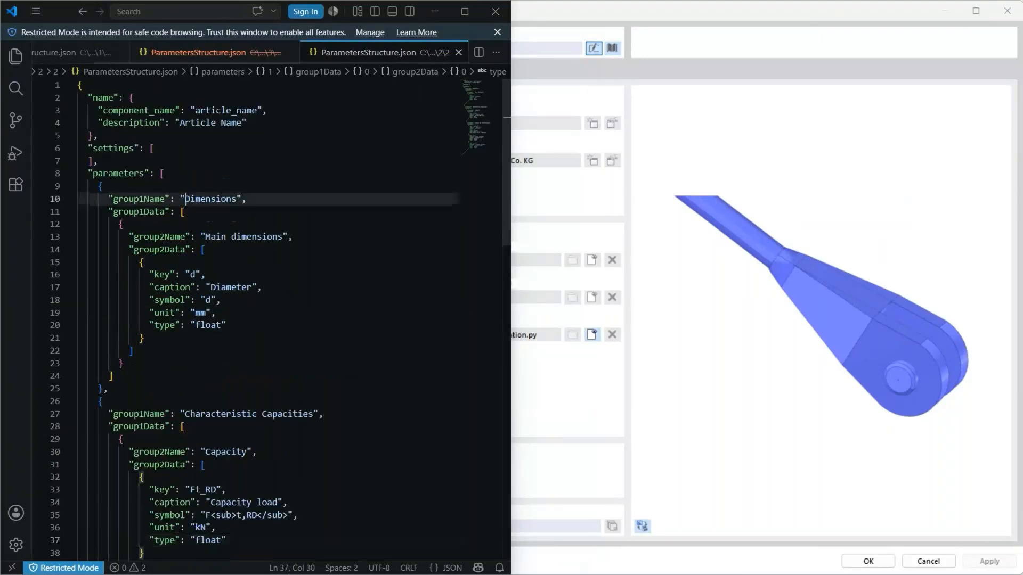
drag(184, 198, 238, 198)
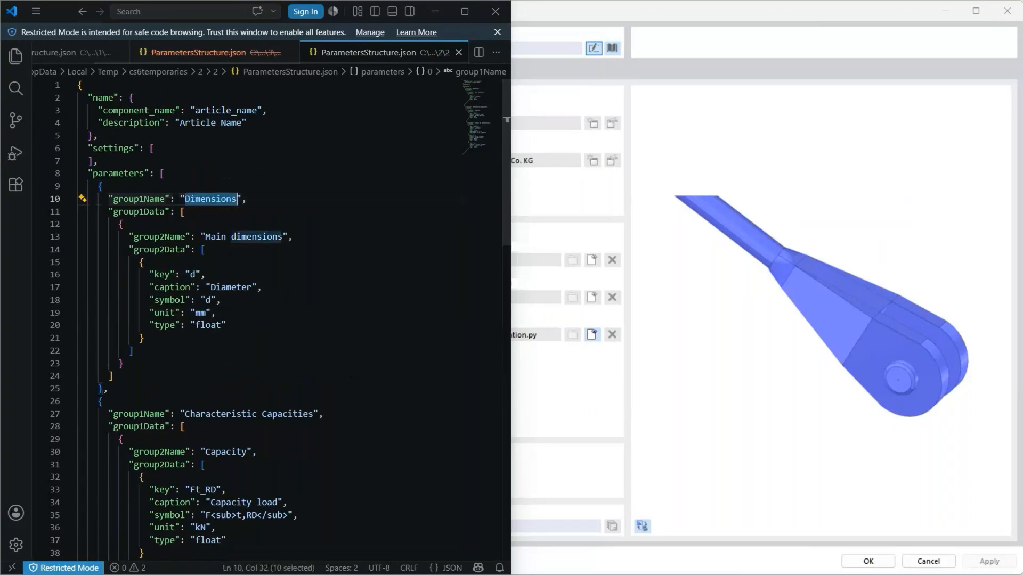
click(220, 227)
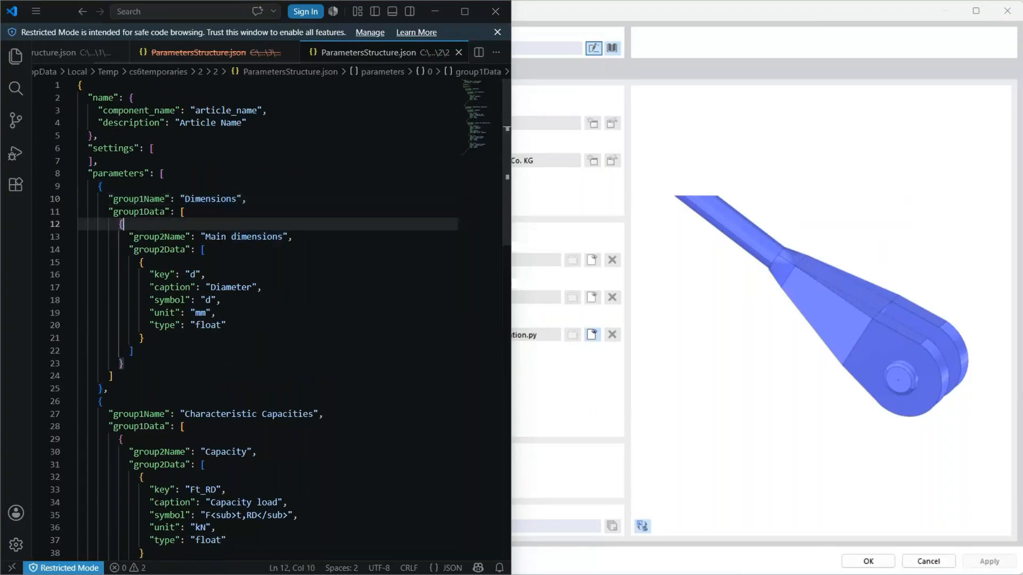
click(221, 236)
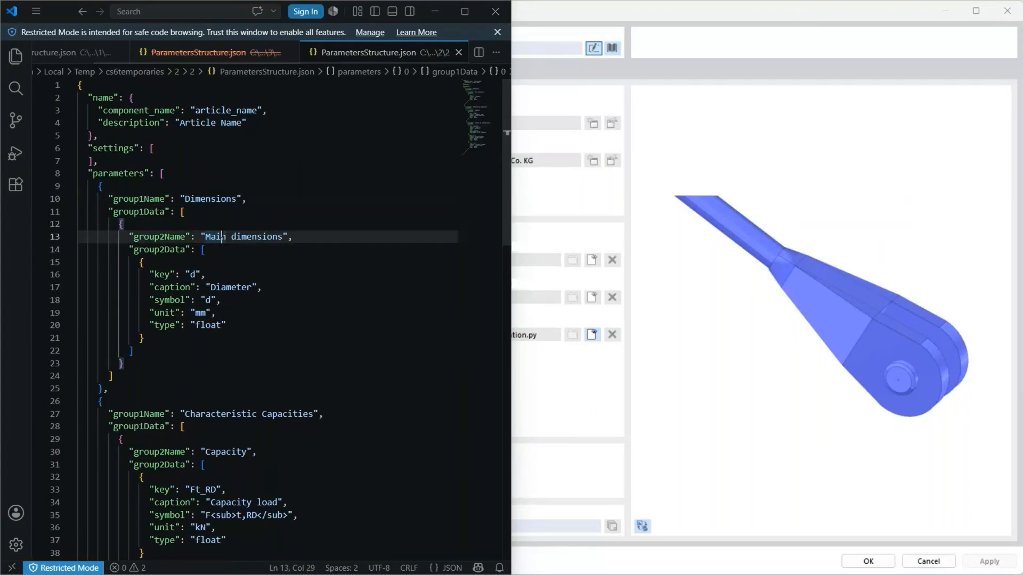
scroll(267, 319, down, 1)
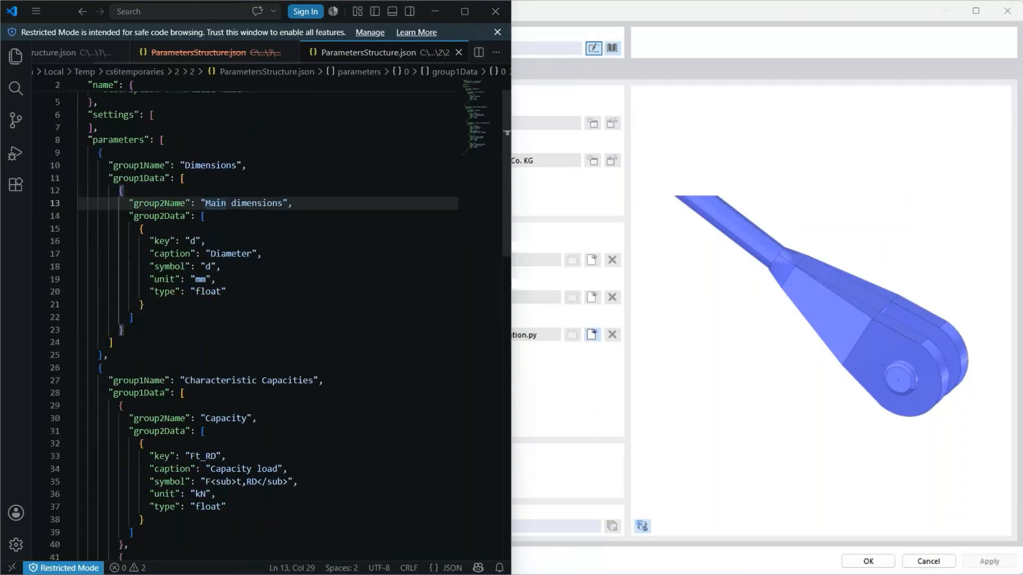
scroll(266, 320, down, 1)
click(191, 208)
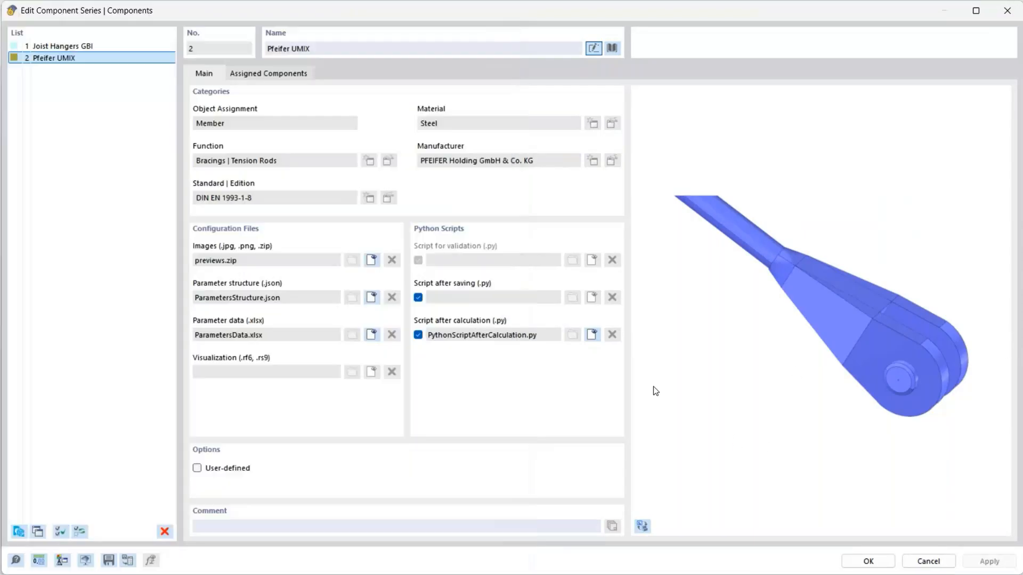
Compare the configuration files and Python scripts of the Joist Hangers GBI series with those of Pfeifer UMIX.
click(656, 389)
click(64, 46)
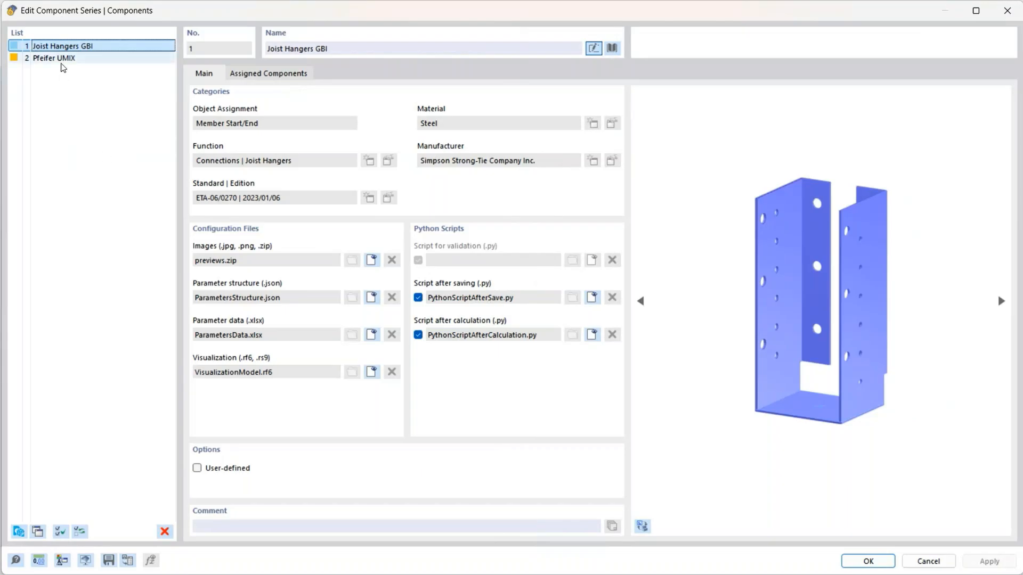
click(61, 59)
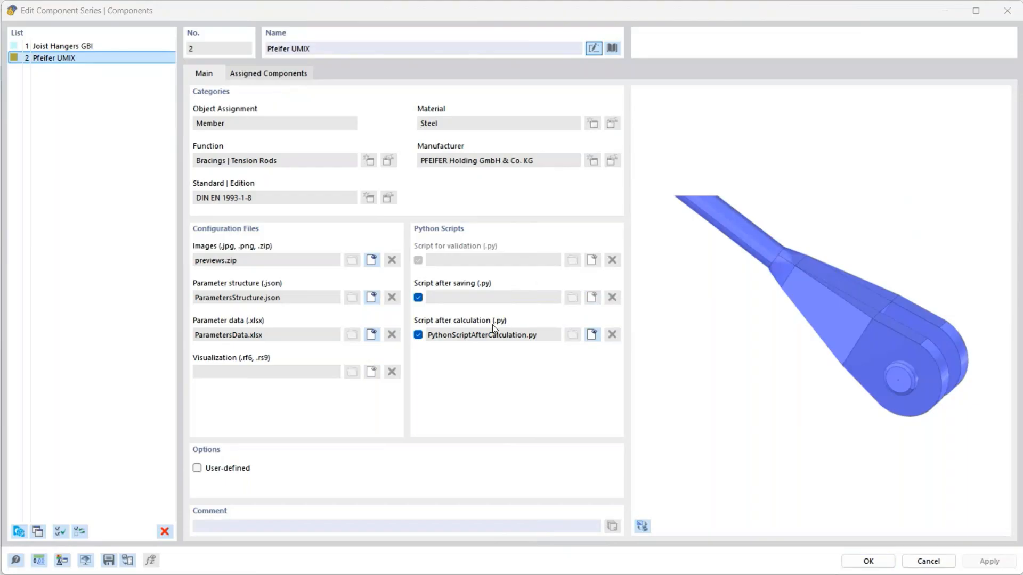
Open the Pfeifer UMIX script PythonScriptAfterCalculation.py and locate the define_design_checks function.
click(593, 337)
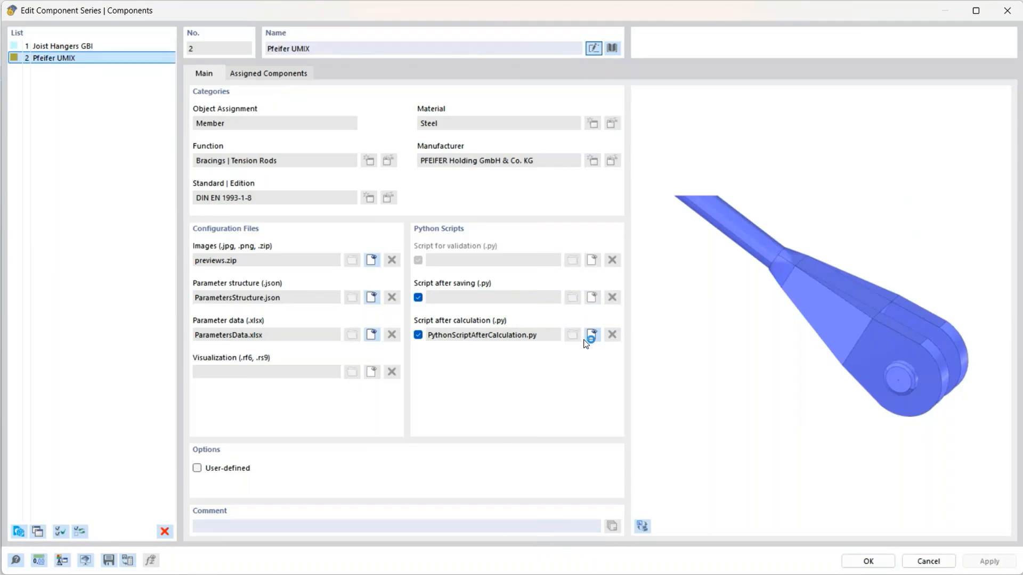
scroll(266, 320, up, 15)
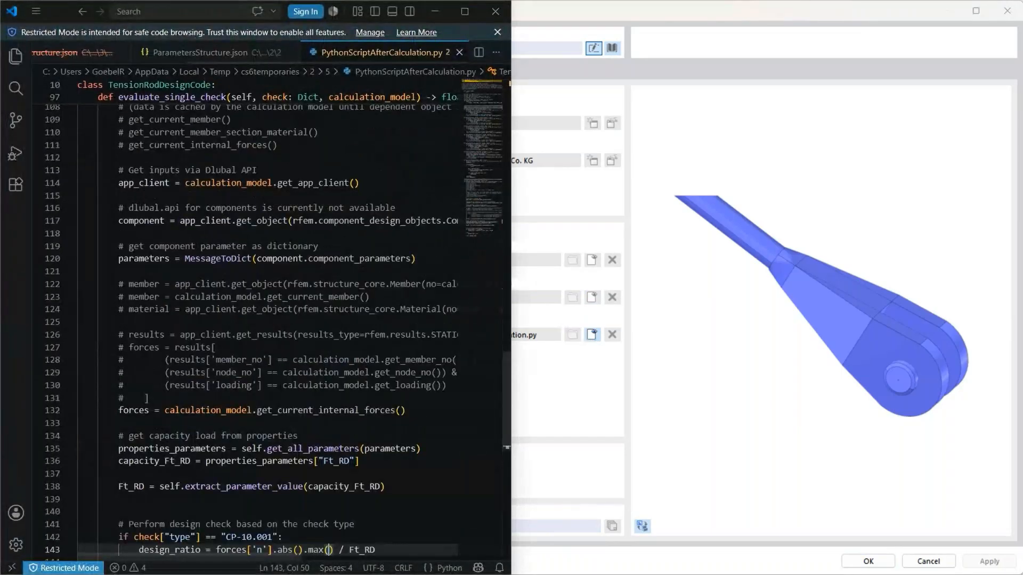
scroll(267, 319, up, 20)
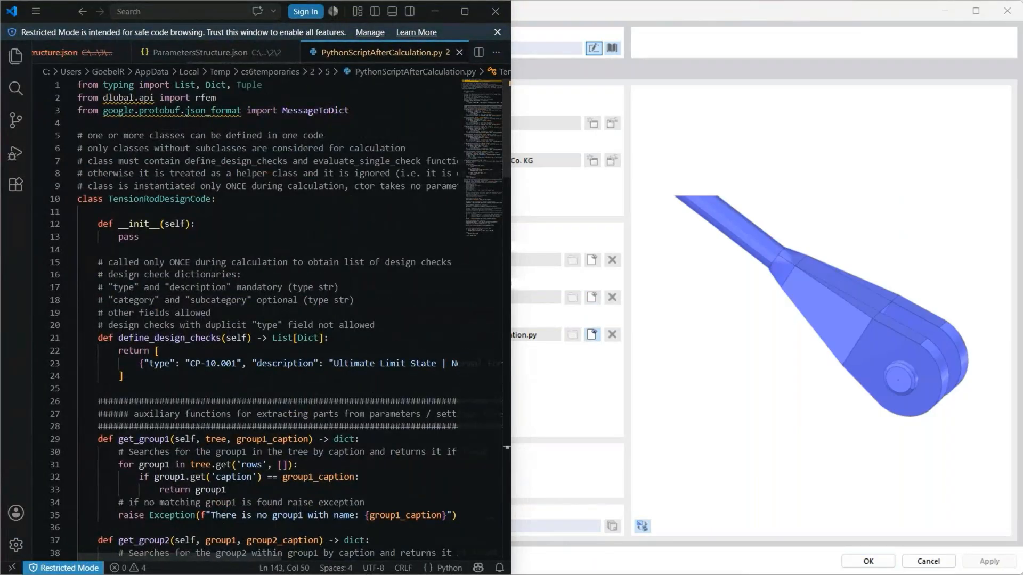
click(185, 338)
click(186, 352)
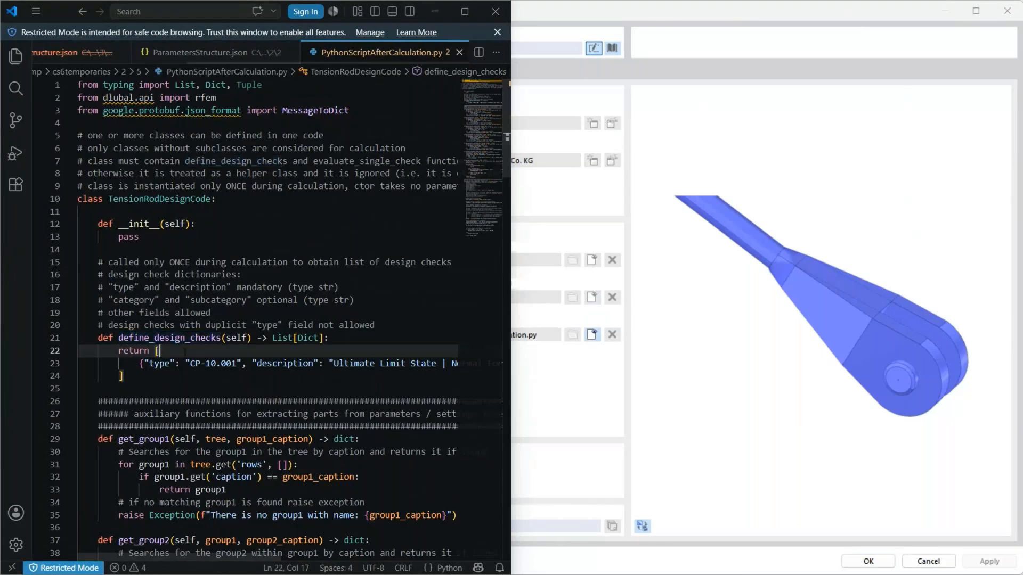
Examine the type, description and category fields of the CP-10.001 design check entry across its full line.
click(177, 363)
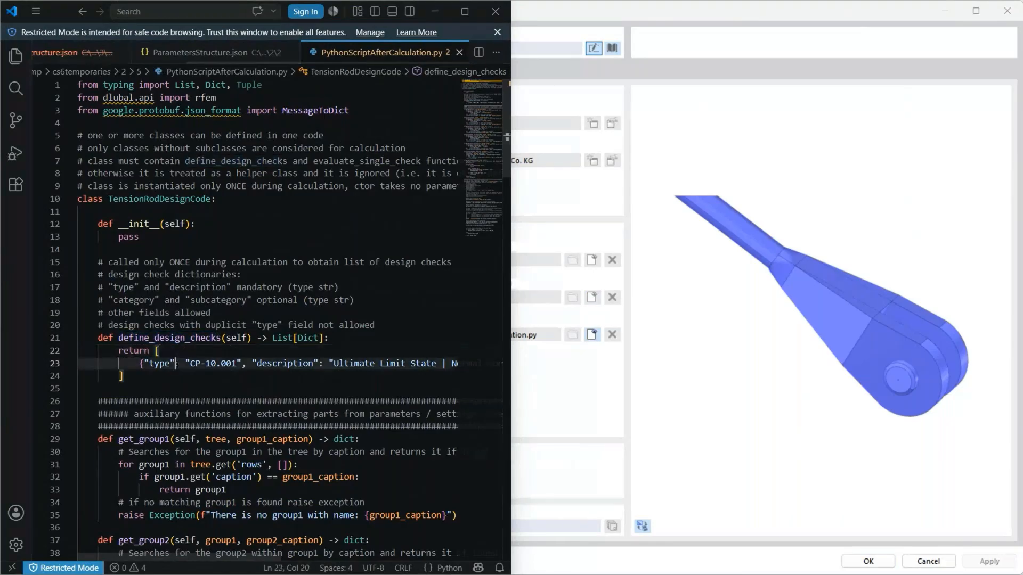
click(285, 363)
click(228, 363)
click(287, 364)
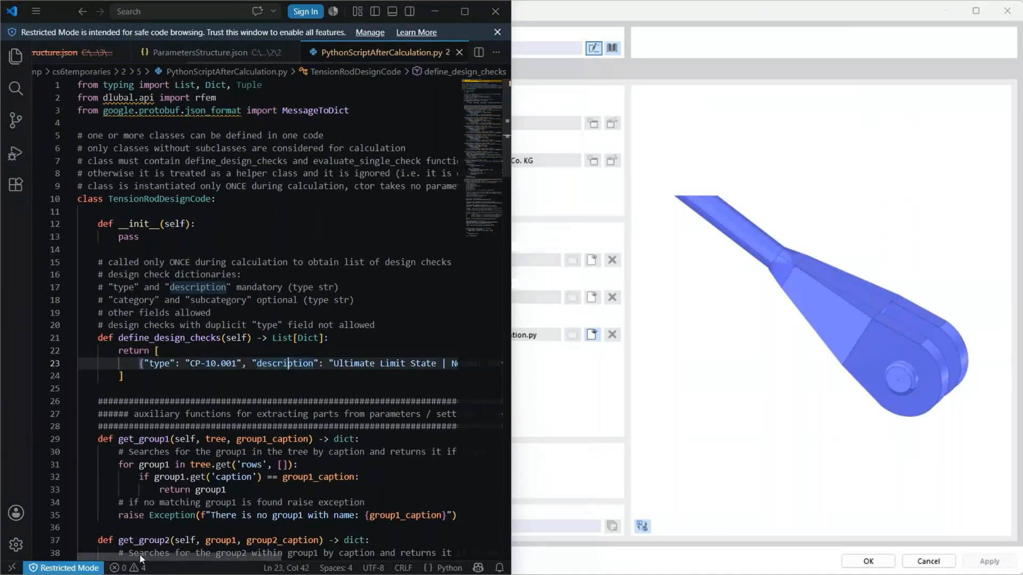
scroll(139, 554, right, 1)
scroll(179, 566, right, 3)
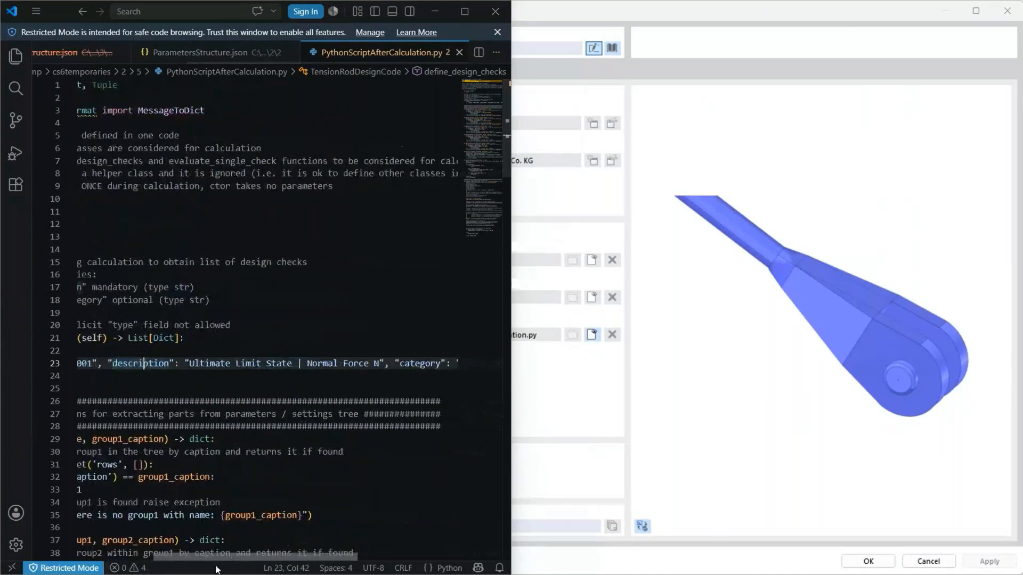
scroll(216, 569, right, 4)
scroll(160, 549, left, 7)
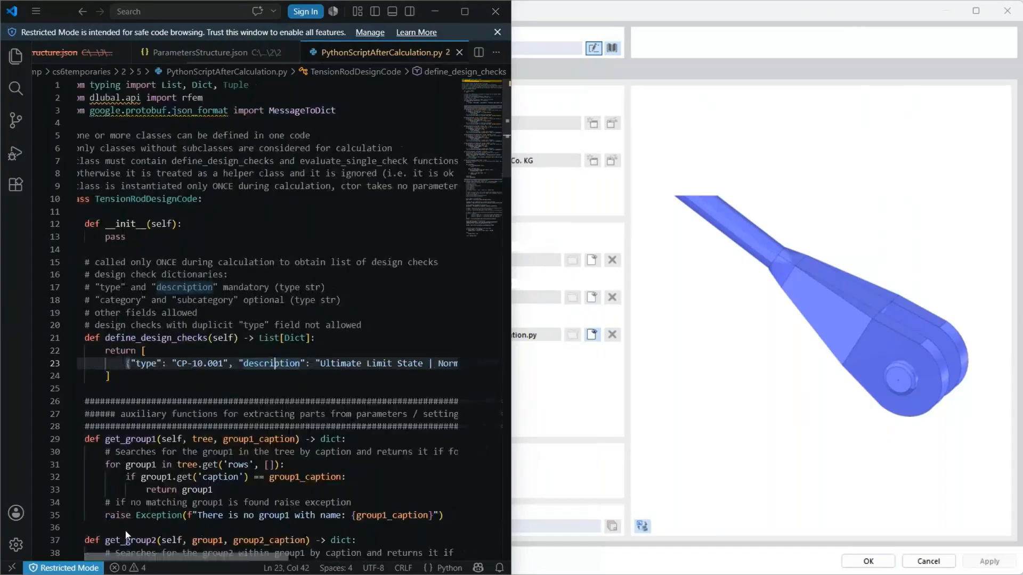
scroll(126, 532, left, 1)
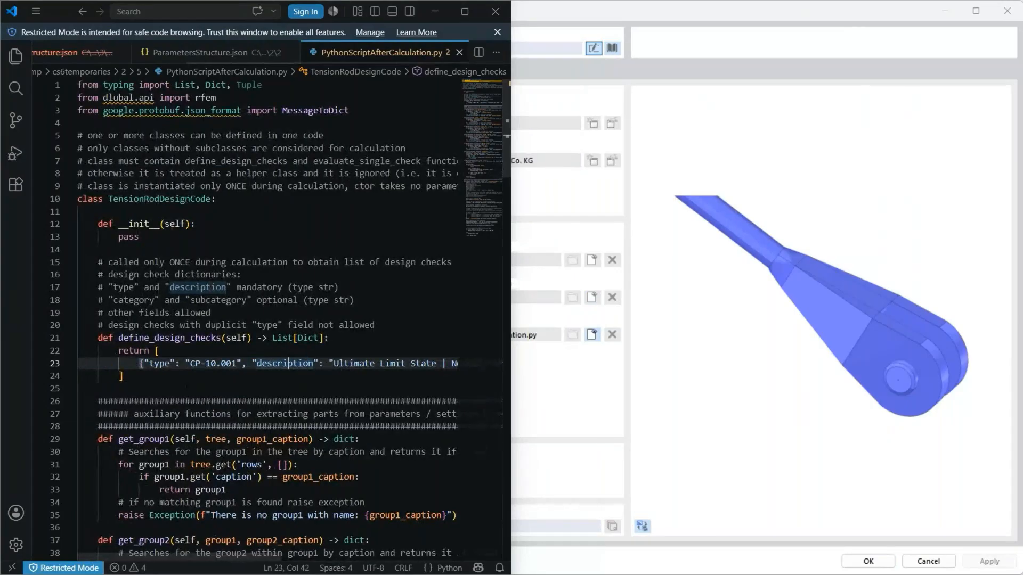
Look through the script's auxiliary functions for extracting groups and parameters, down to evaluate_single_check.
scroll(266, 319, down, 2)
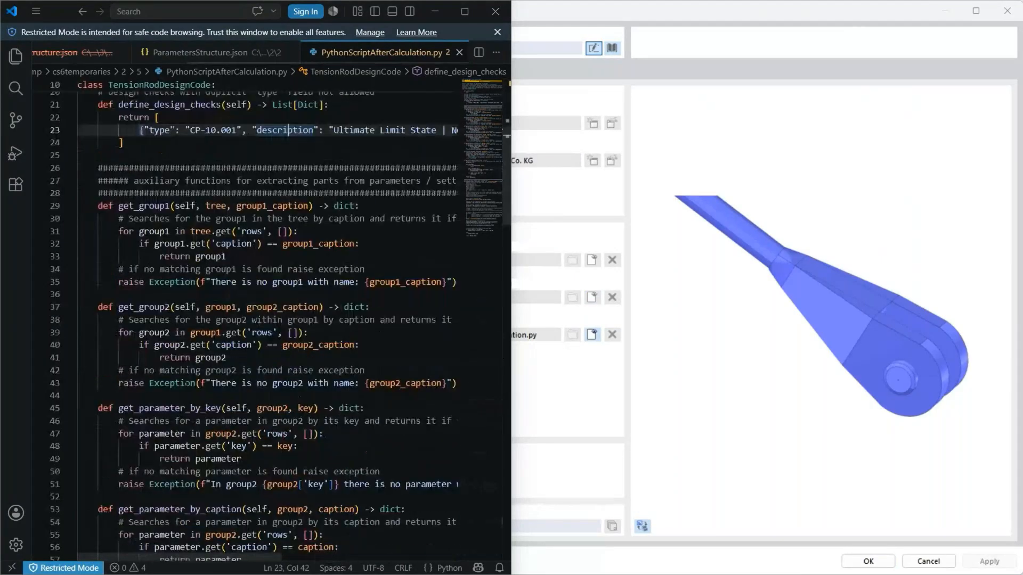
scroll(266, 319, down, 3)
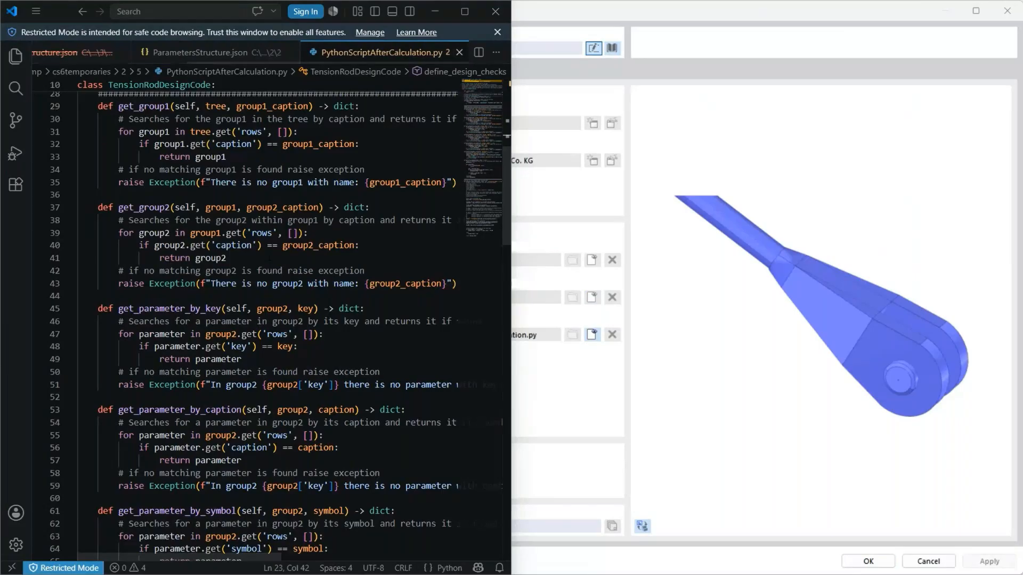
scroll(269, 259, down, 15)
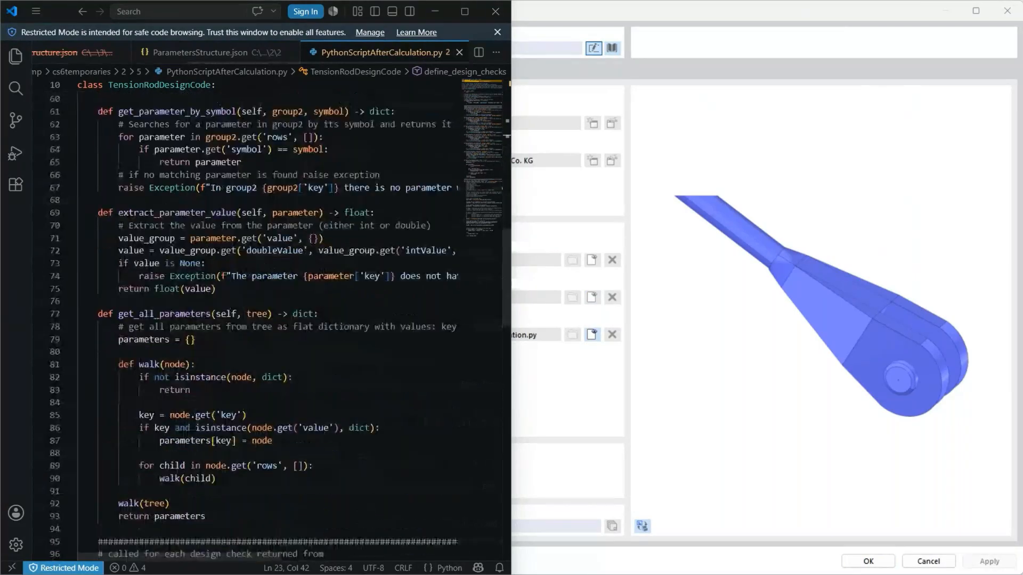
scroll(269, 319, down, 4)
scroll(269, 320, down, 5)
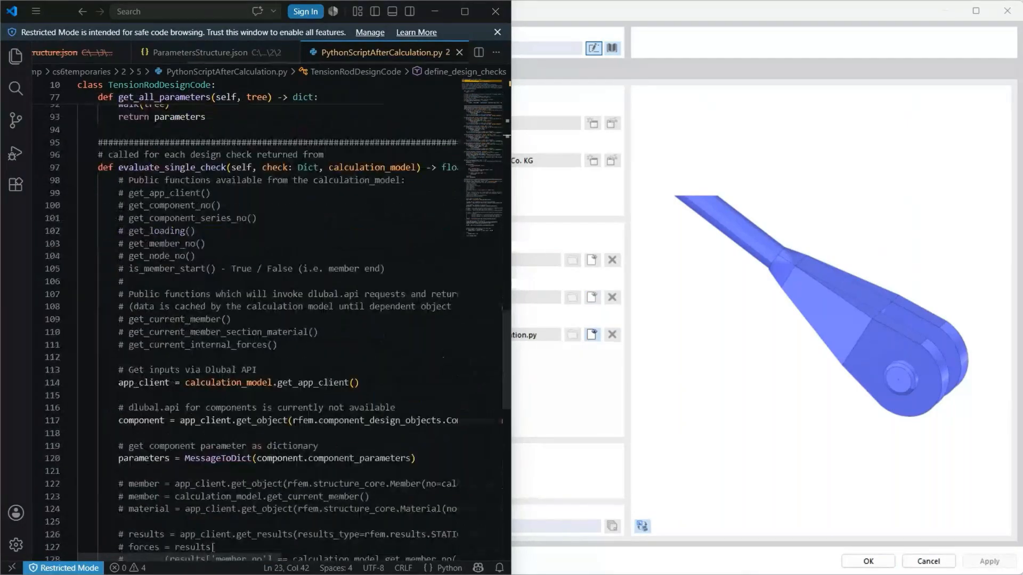
Examine evaluate_single_check, highlight the design_ratio formula for check CP-10.001, and return to the component series settings.
mouse_move(204, 168)
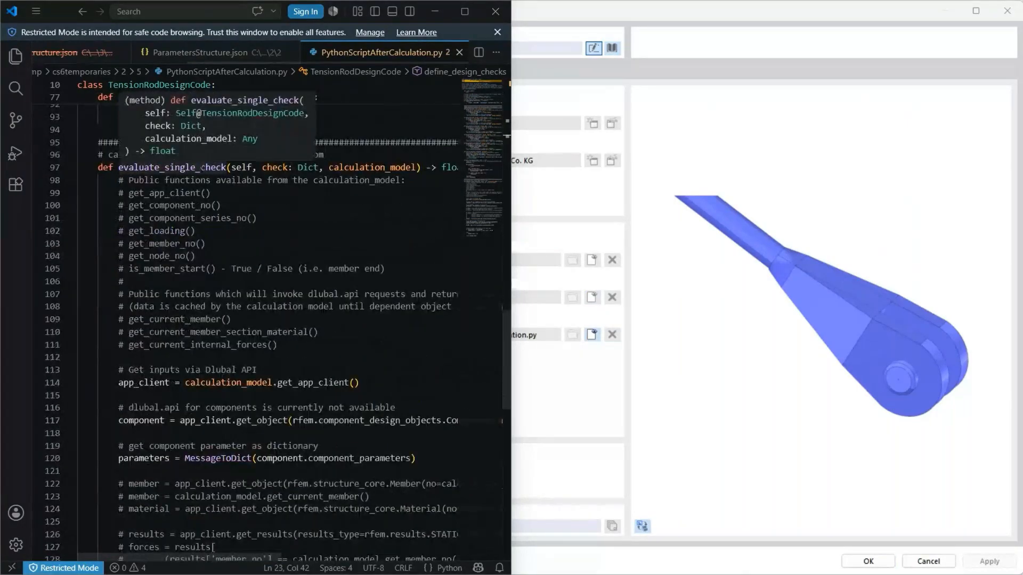
scroll(204, 168, down, 5)
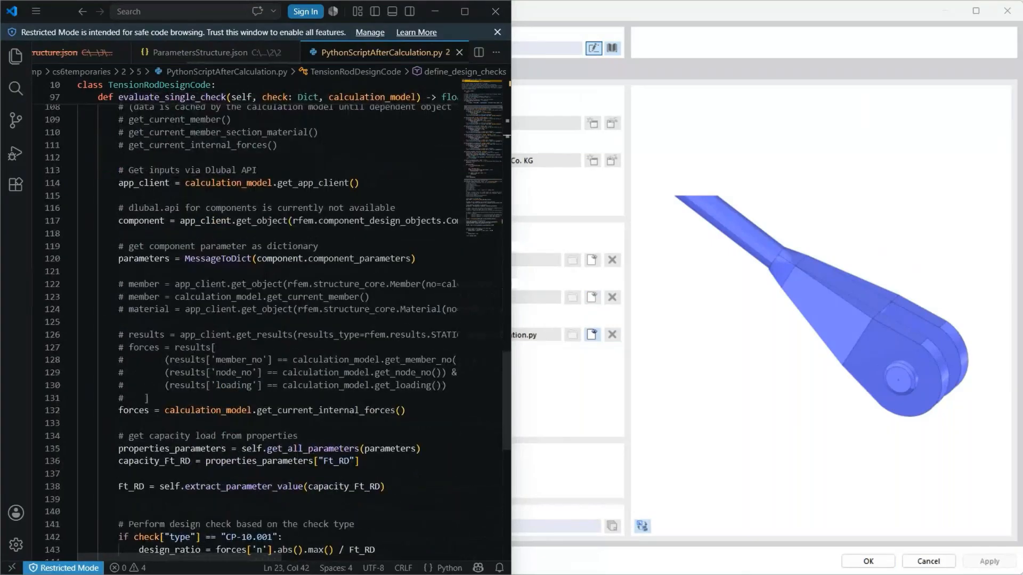
scroll(265, 273, down, 4)
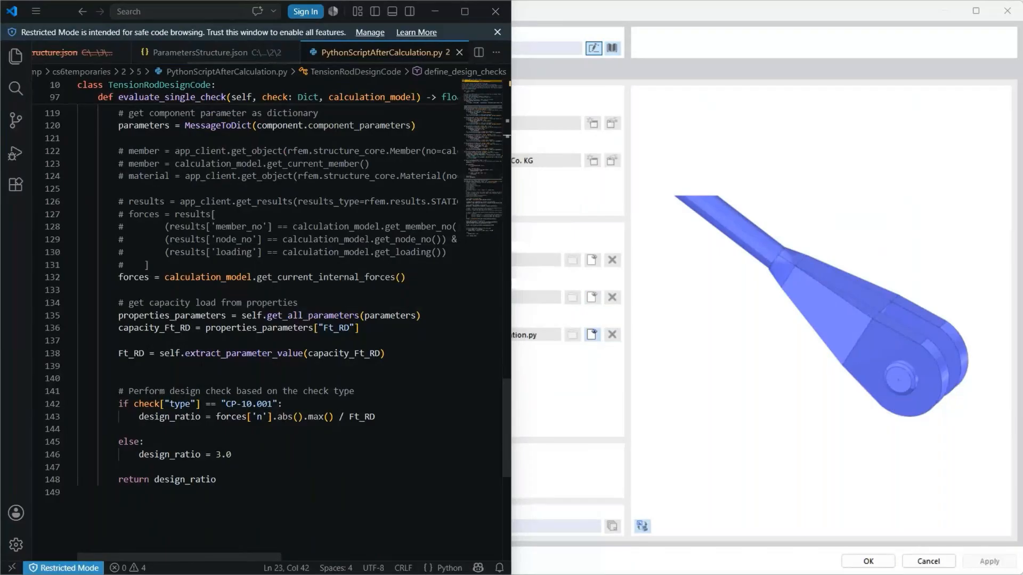
mouse_move(131, 353)
drag(138, 416, 376, 416)
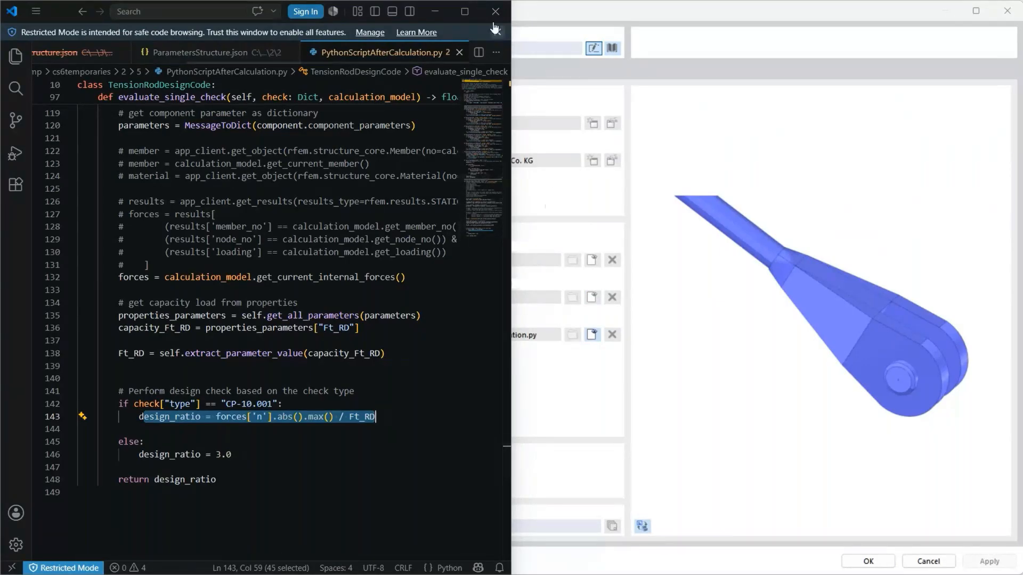
click(440, 10)
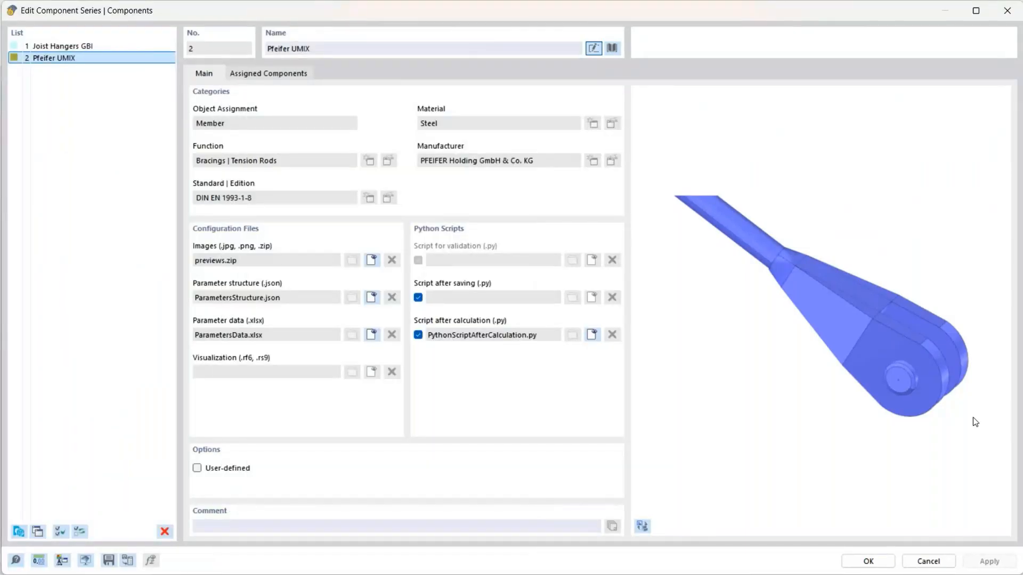
Accept the component series settings and show the whole timber frame model.
click(891, 563)
click(869, 561)
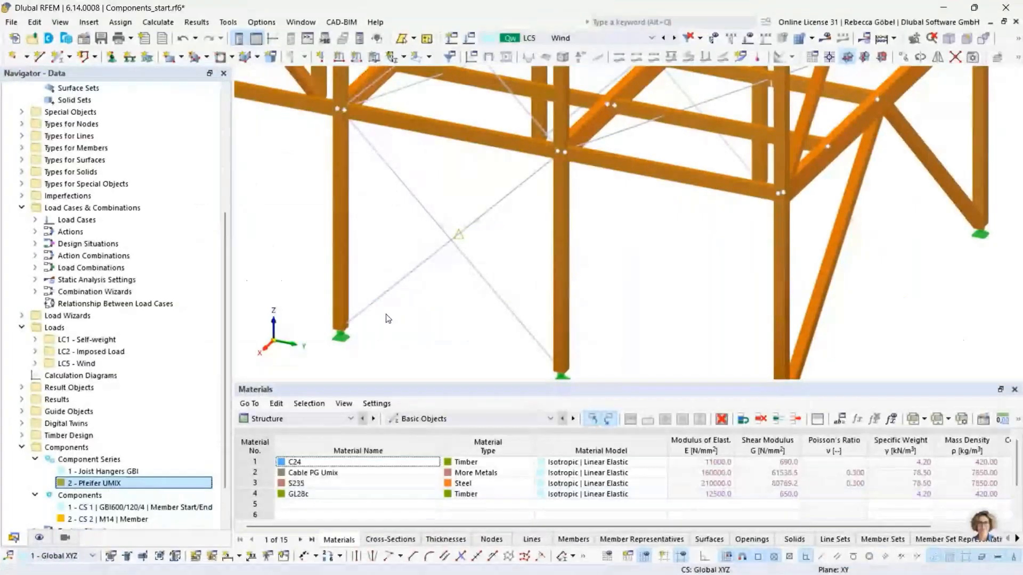
scroll(483, 314, down, 2)
scroll(500, 290, down, 2)
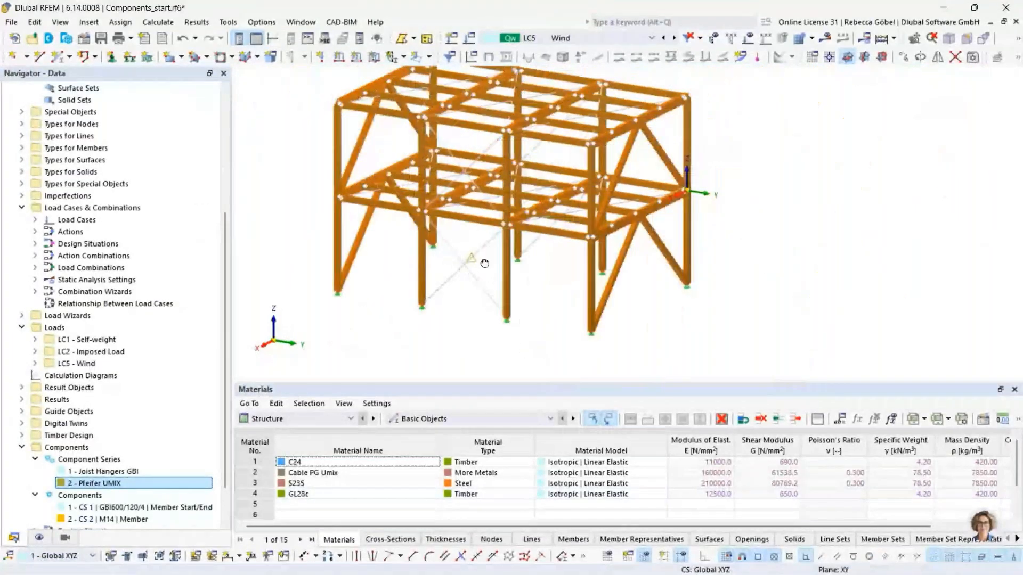
Display the Components input data tables and review the component series, assigned components and design situations.
click(286, 420)
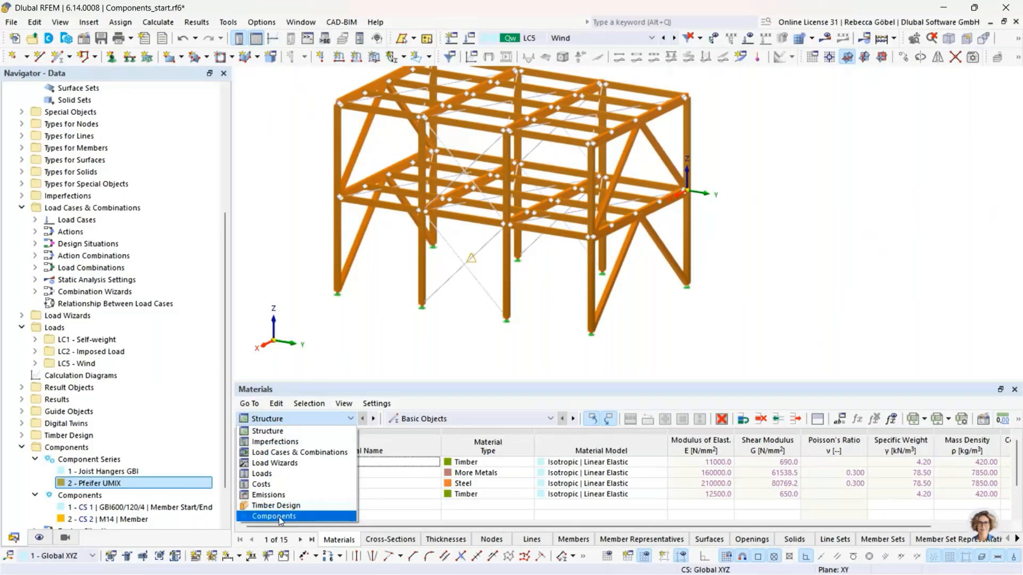
click(280, 516)
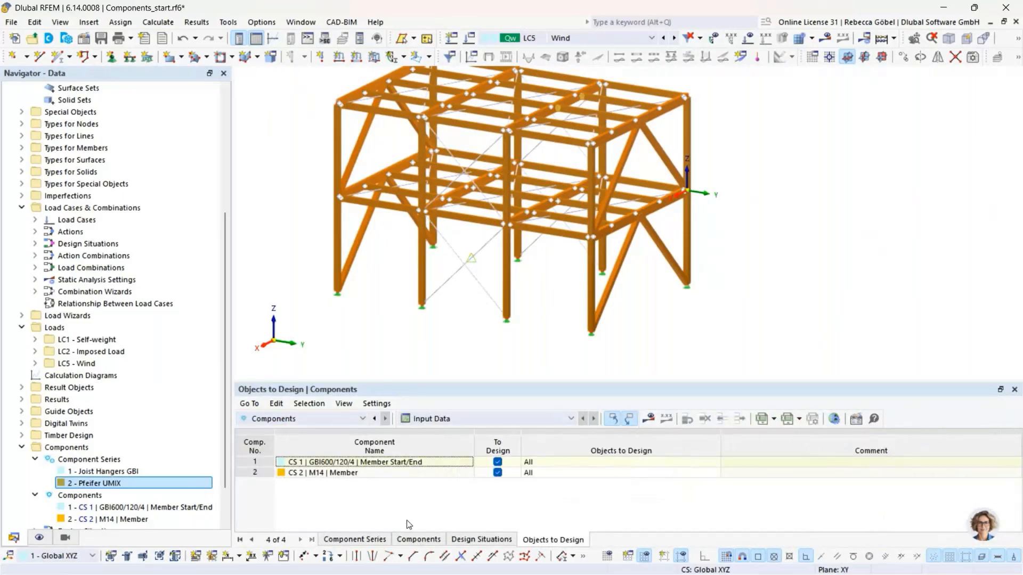
click(354, 540)
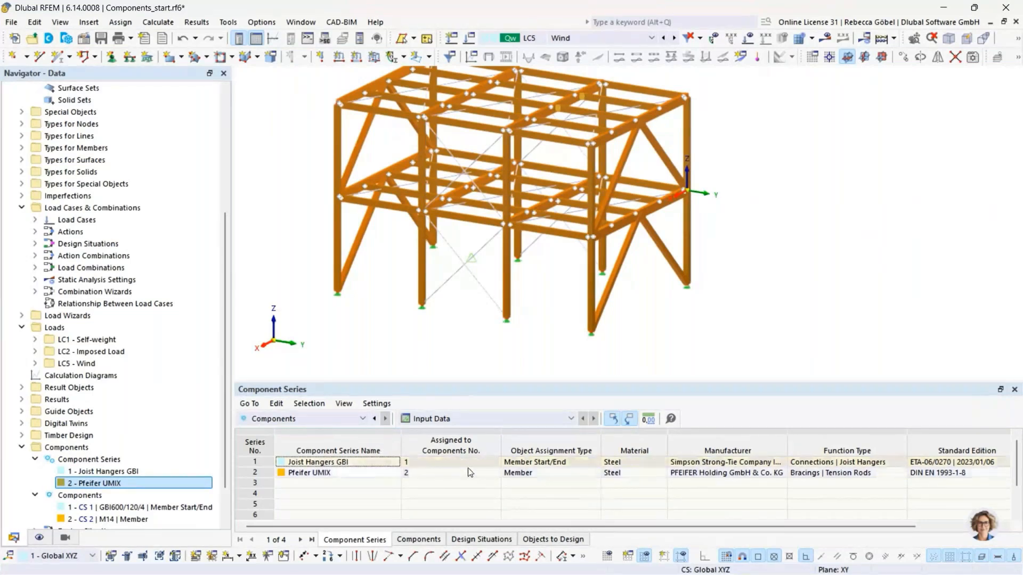
click(432, 540)
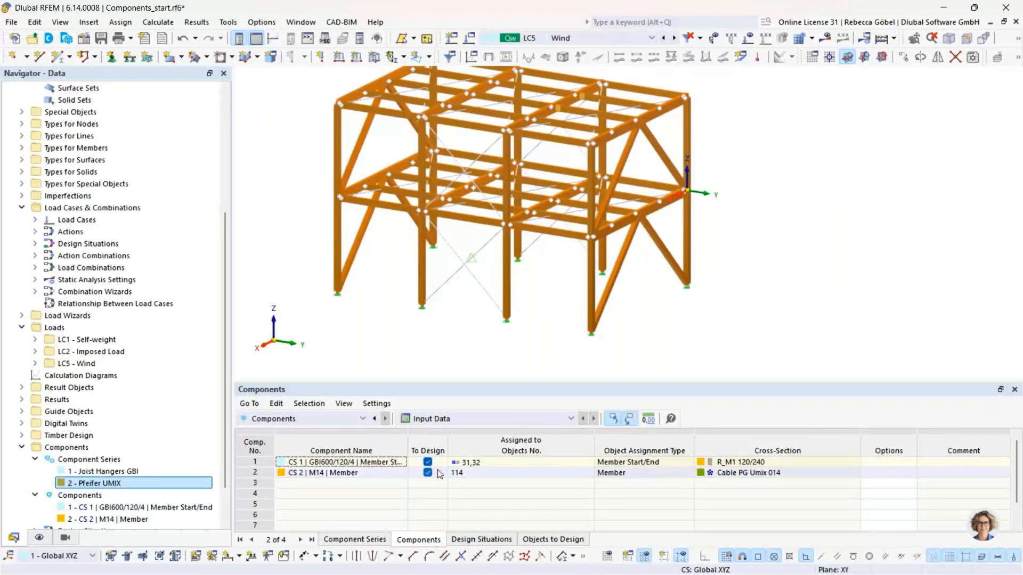
click(481, 541)
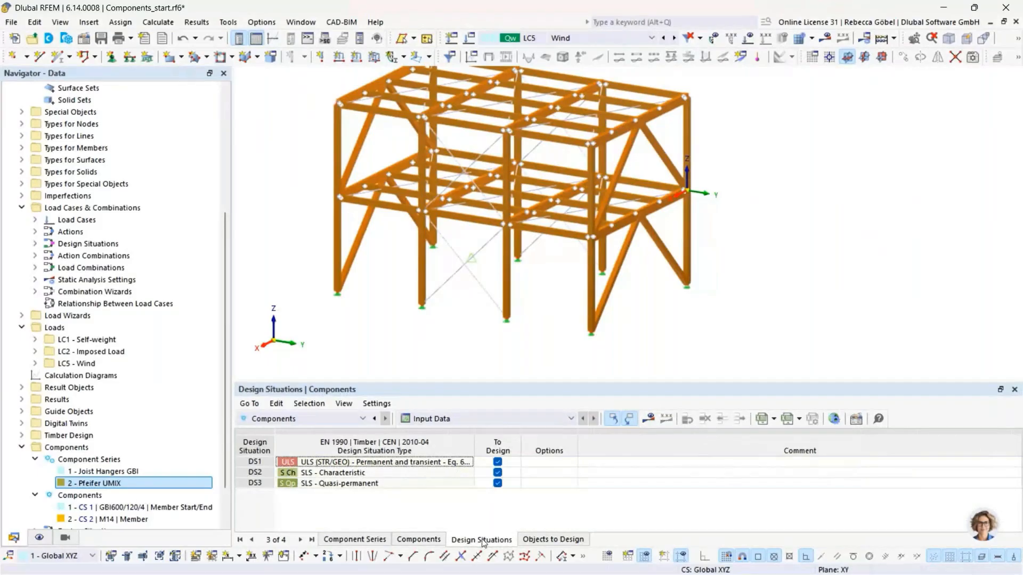
Exclude SLS - Characteristic and SLS - Quasi-permanent from the component design, and calculate the design results for all assigned objects.
click(498, 474)
click(498, 484)
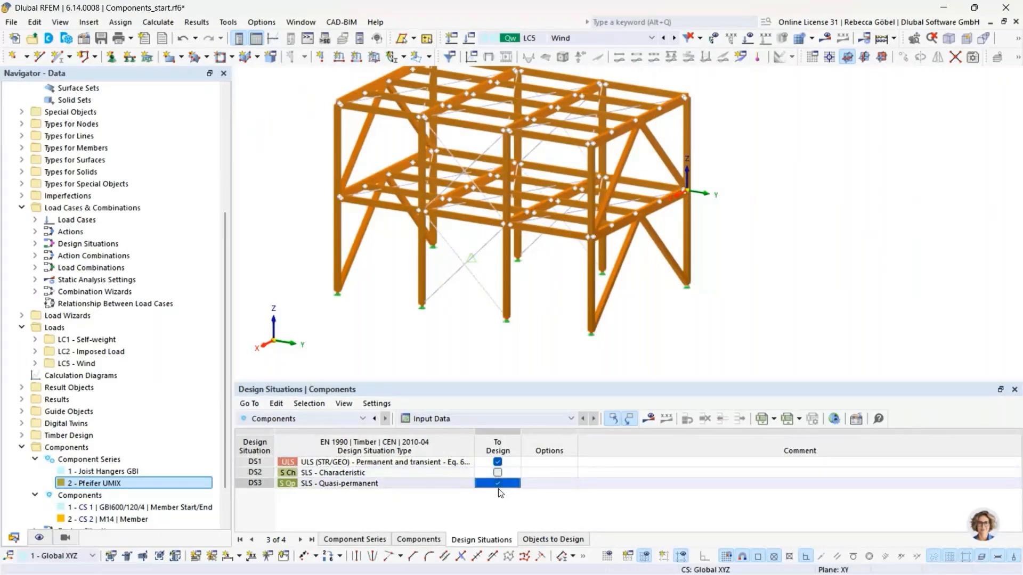
click(499, 488)
click(535, 542)
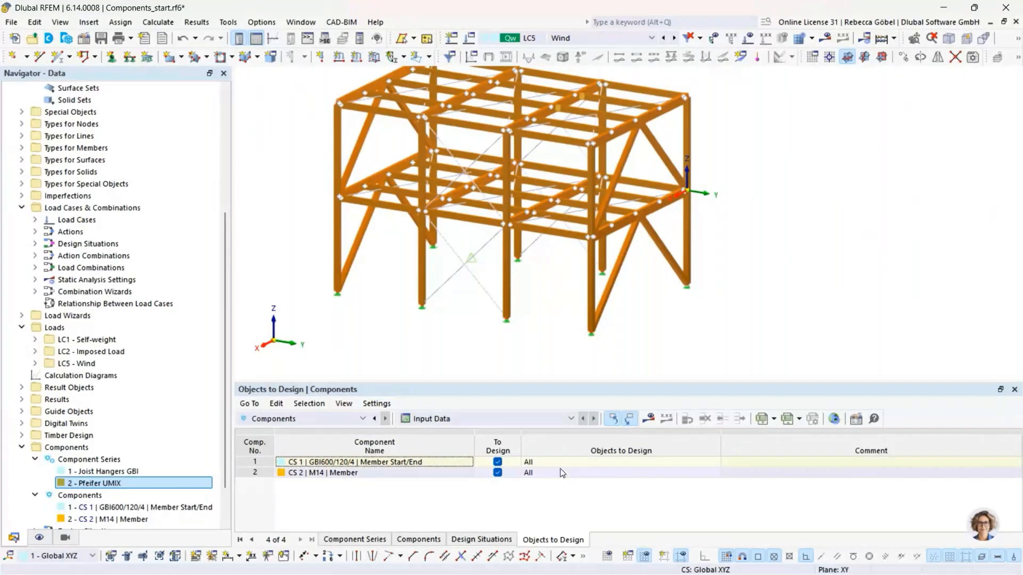
click(650, 419)
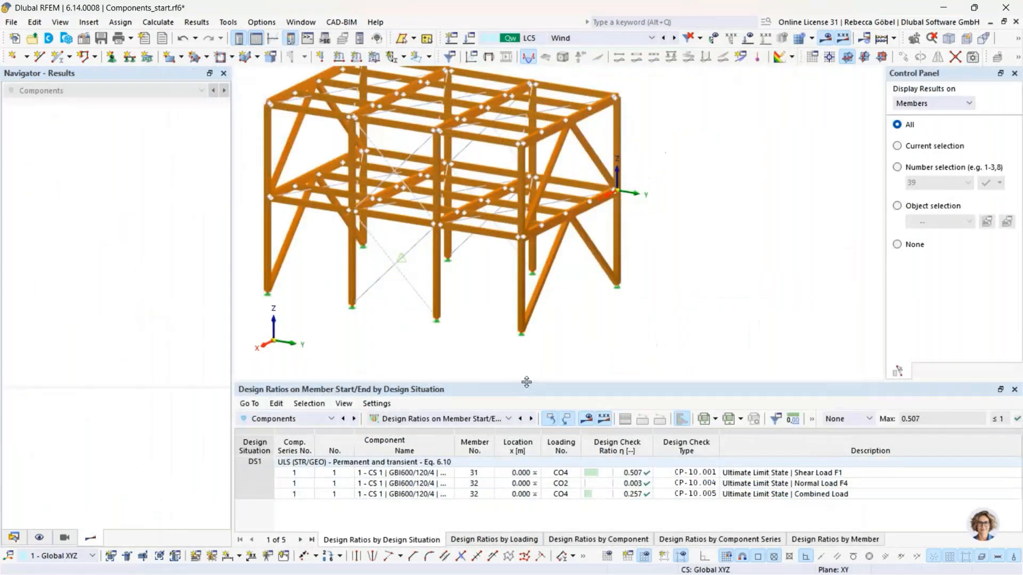
Review the design ratios on member start/end for shear load F1, normal load F4 and combined load.
click(472, 420)
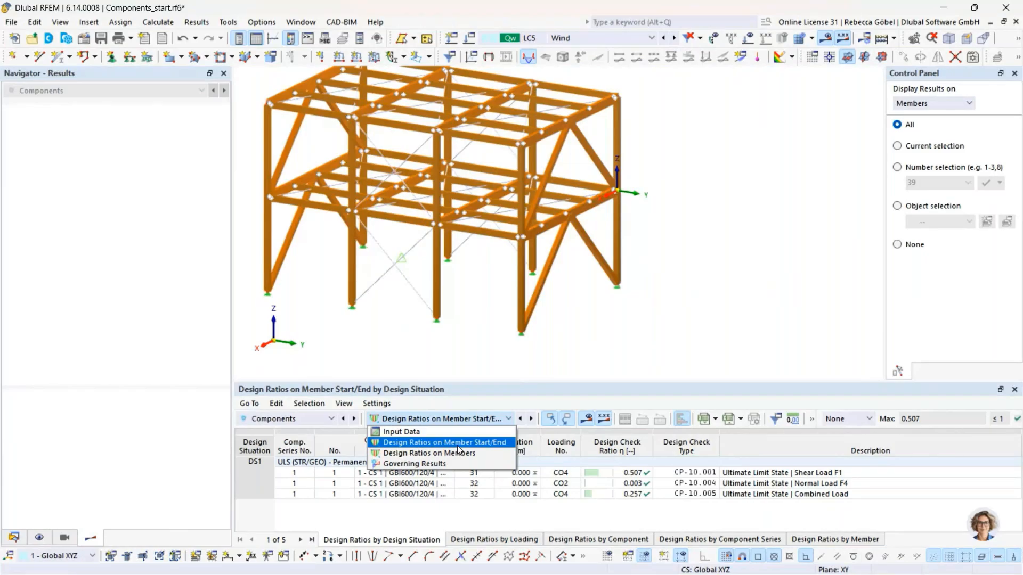
click(457, 443)
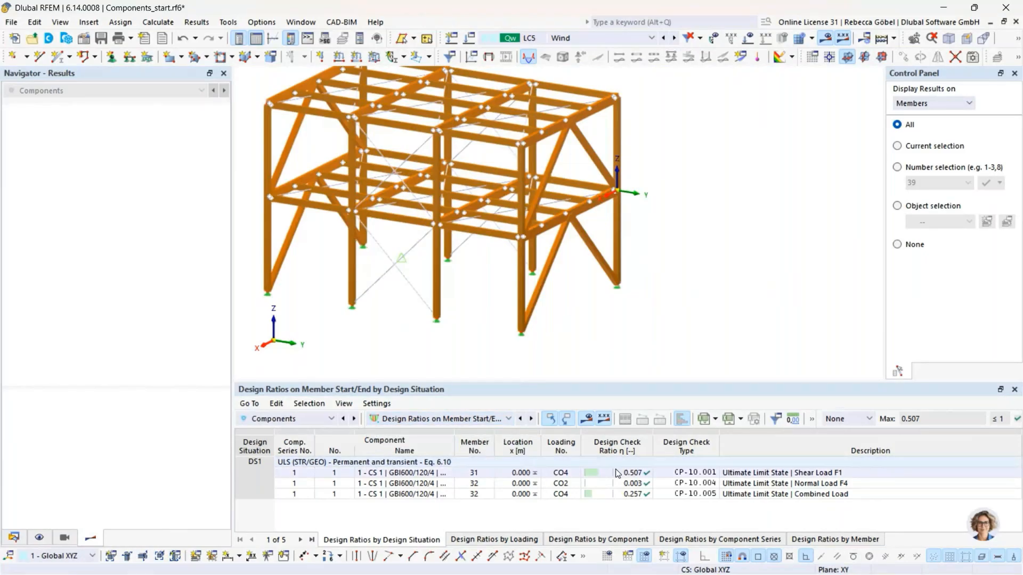
click(731, 474)
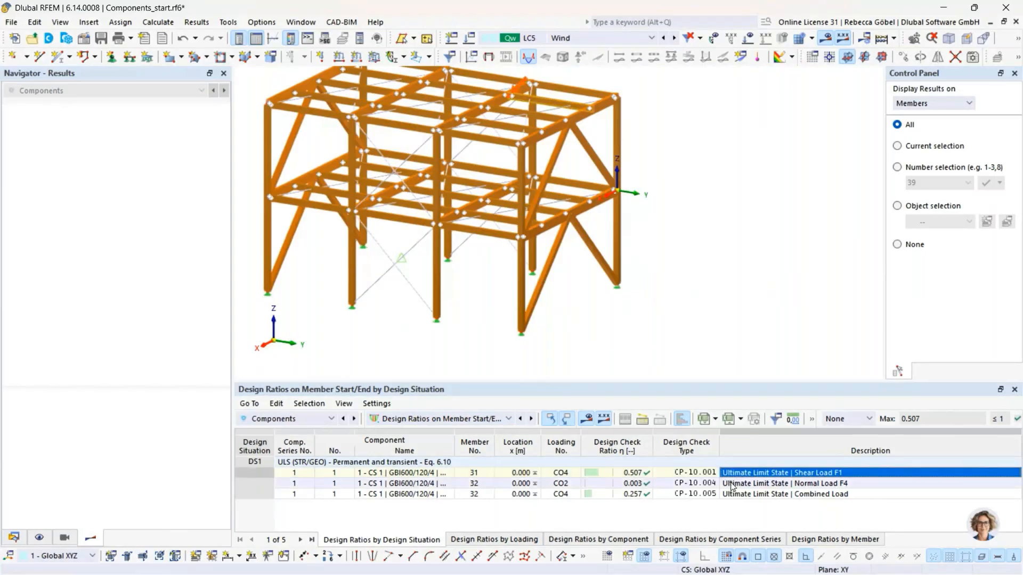
click(731, 484)
click(747, 494)
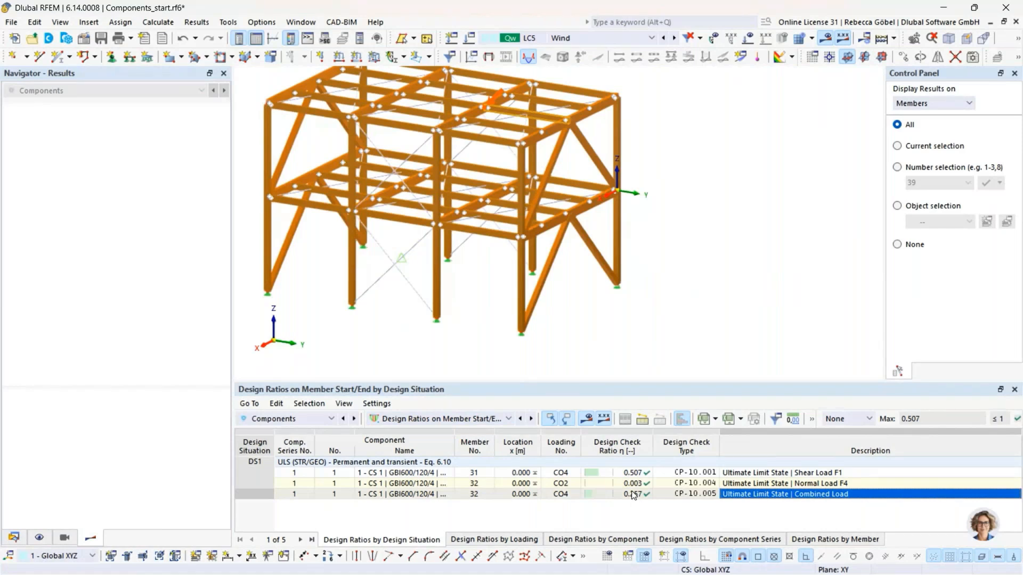
Show the design ratios on members for the tension rod component and inspect the frame's joist connections in the model.
click(426, 419)
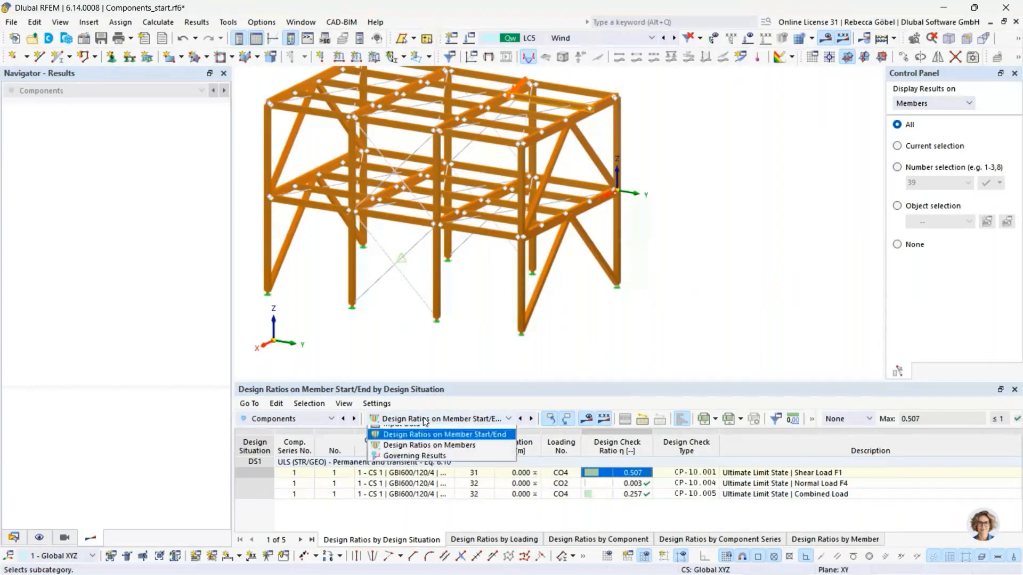
click(429, 453)
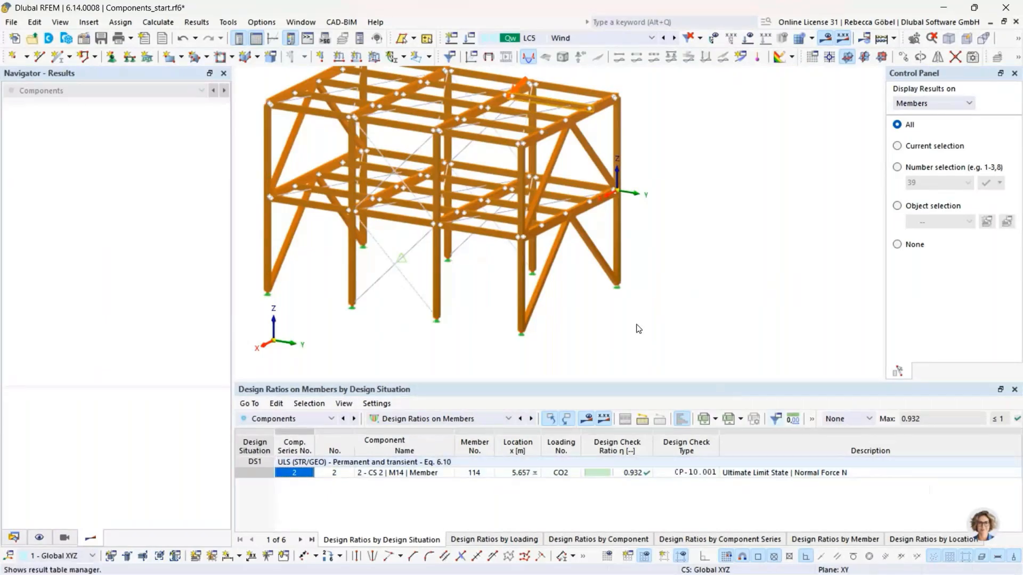
middle_drag(406, 174, 457, 245)
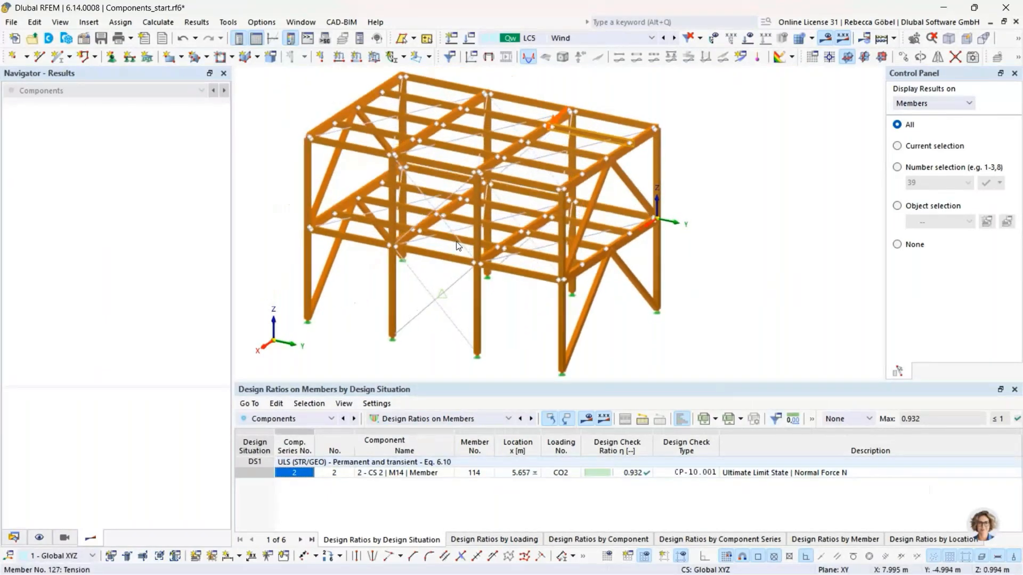
scroll(474, 250, down, 1)
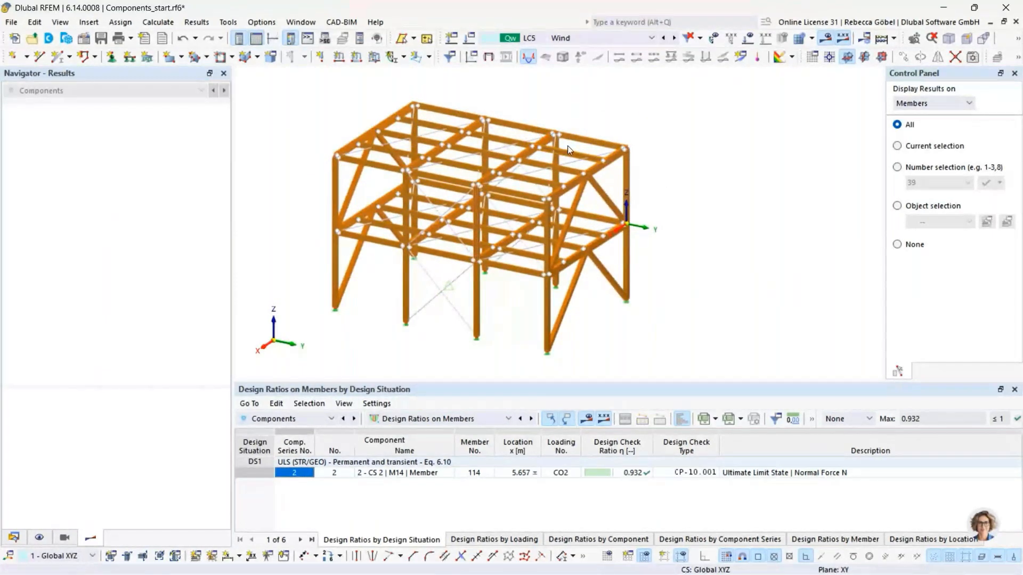
scroll(496, 143, up, 3)
scroll(495, 143, up, 2)
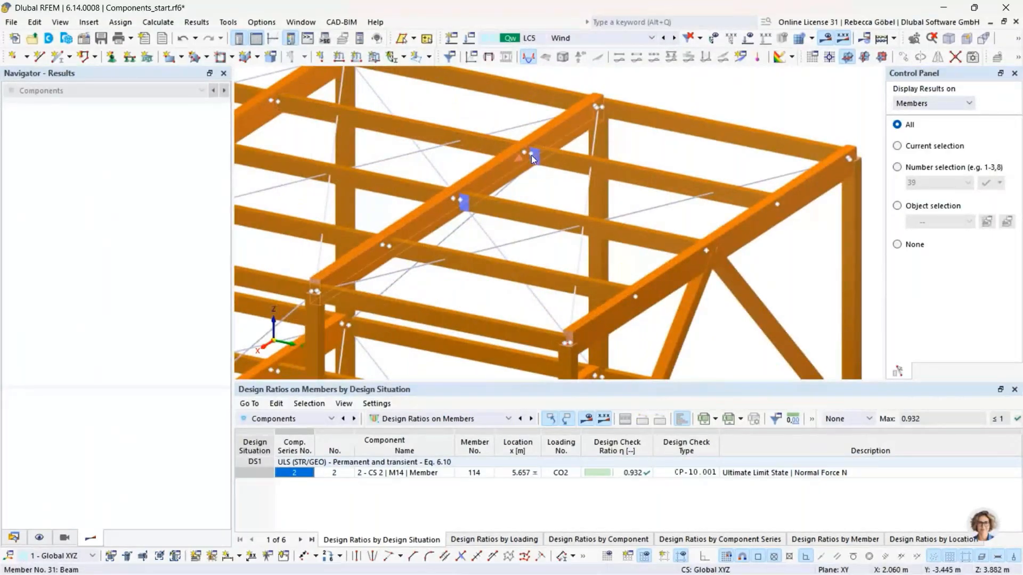
scroll(532, 167, down, 3)
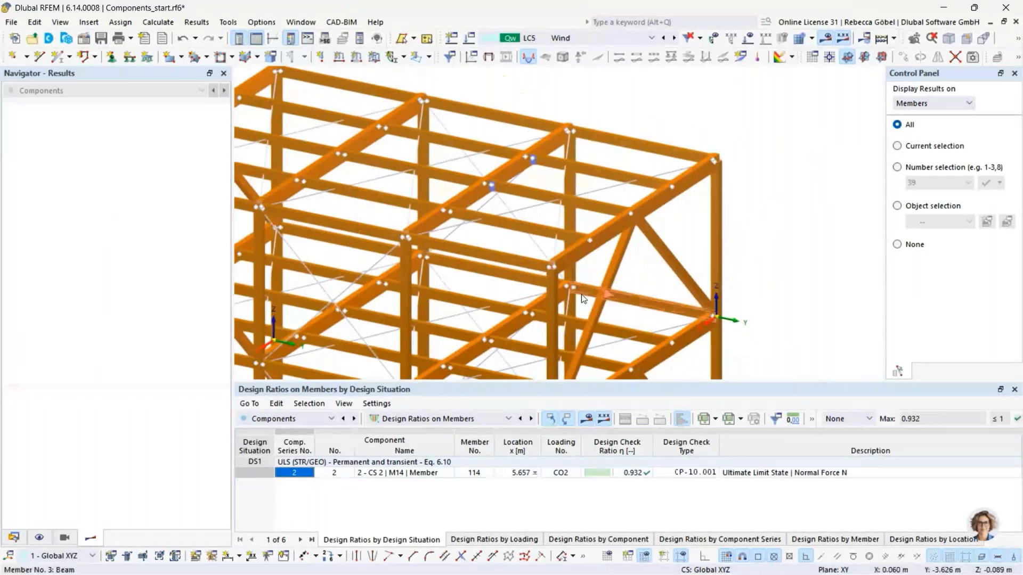
mouse_move(581, 299)
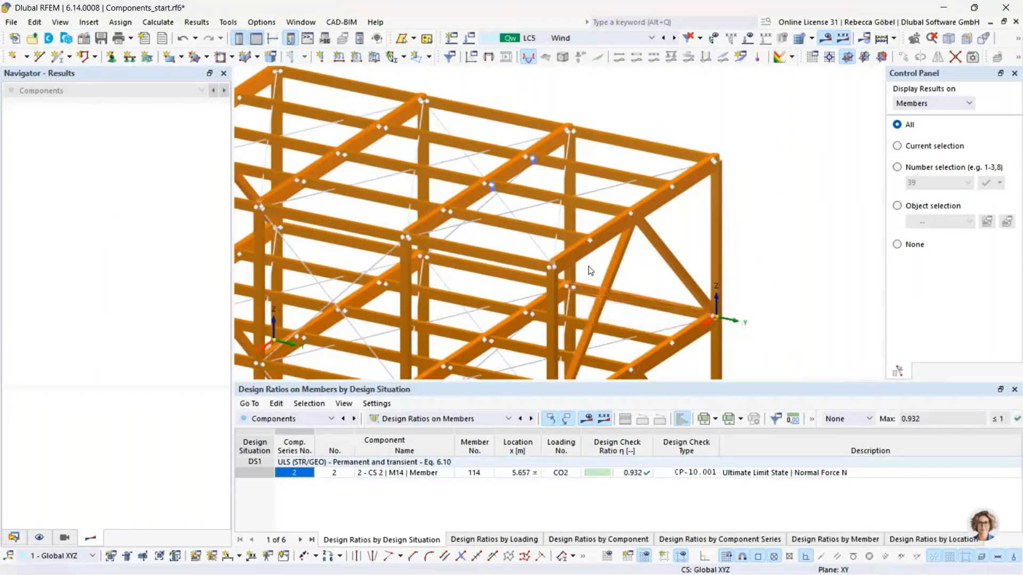
scroll(662, 226, down, 5)
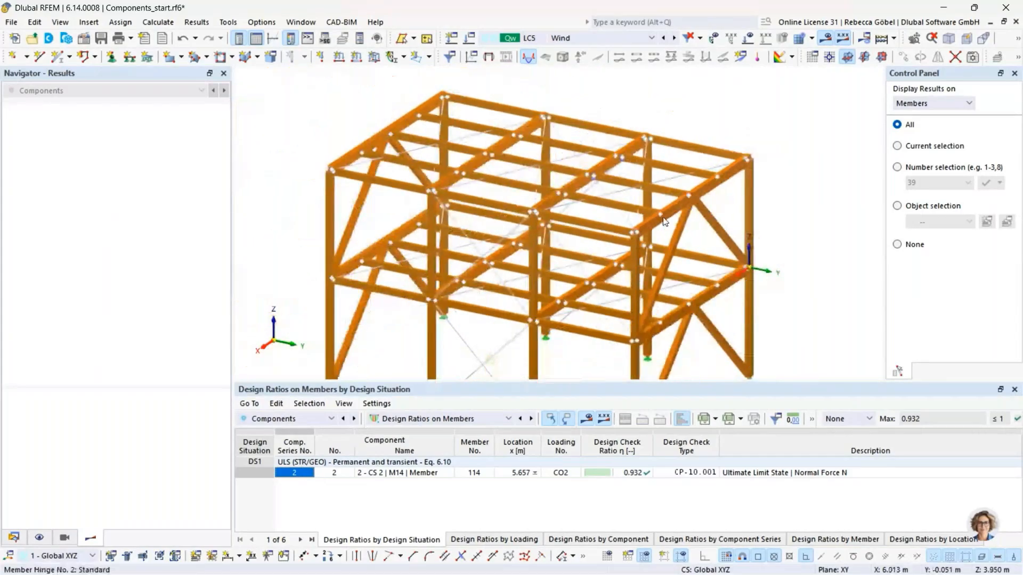
Open the printout report and review the Components chapter from the joist hanger image through the component series to the component parameters.
click(165, 39)
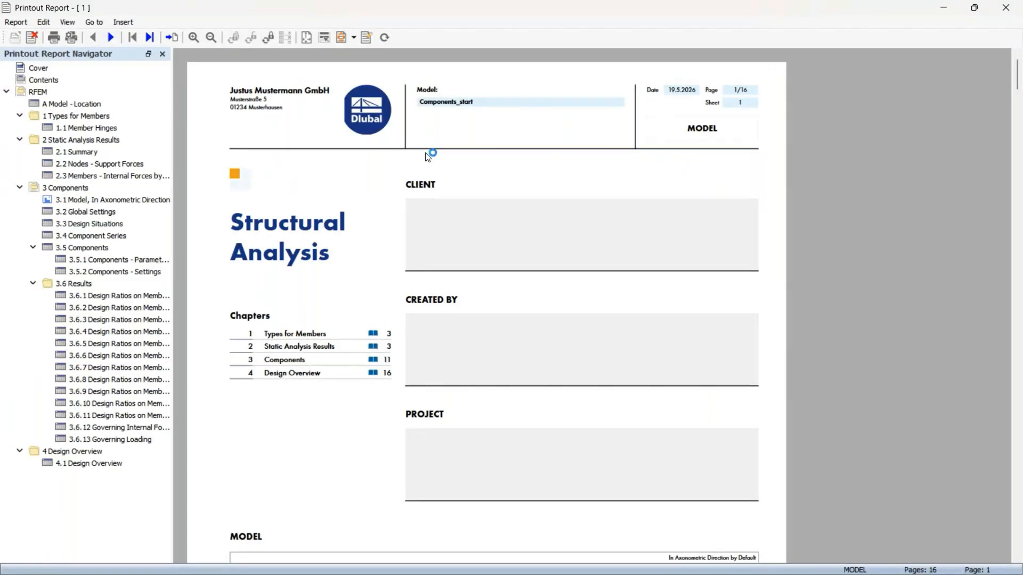
click(72, 200)
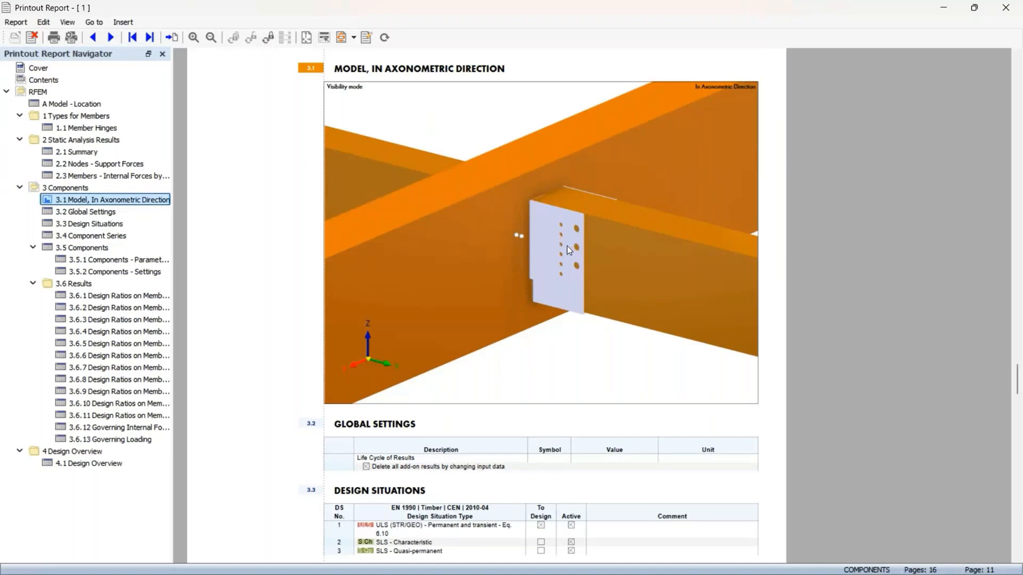
scroll(567, 246, down, 1)
scroll(566, 261, down, 2)
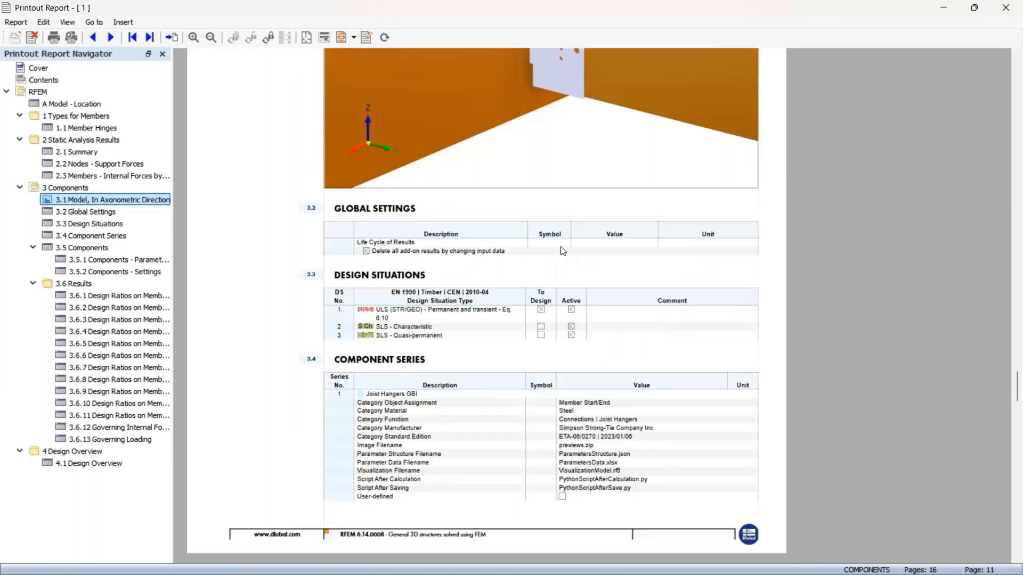
scroll(591, 415, down, 1)
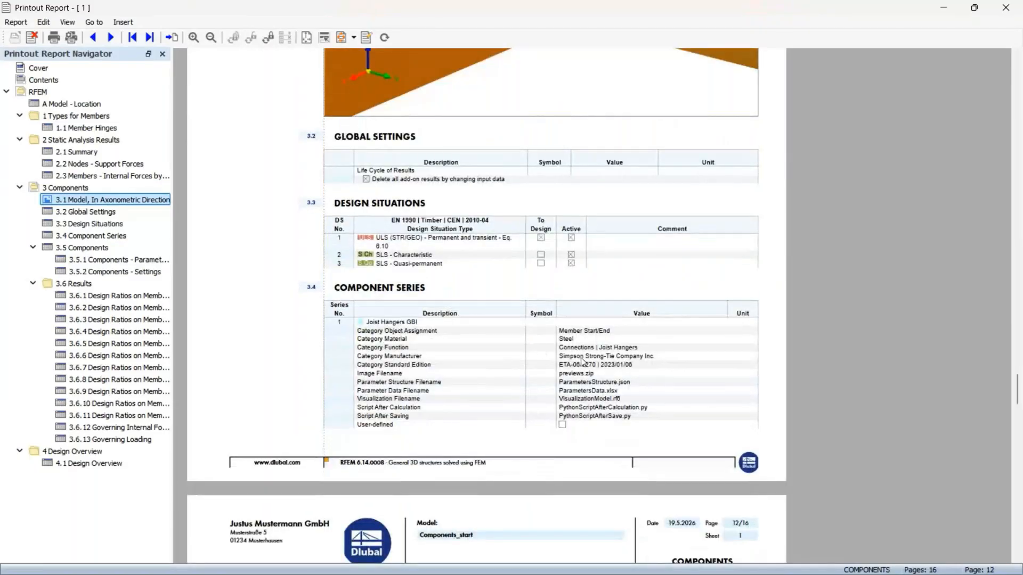
scroll(597, 361, down, 4)
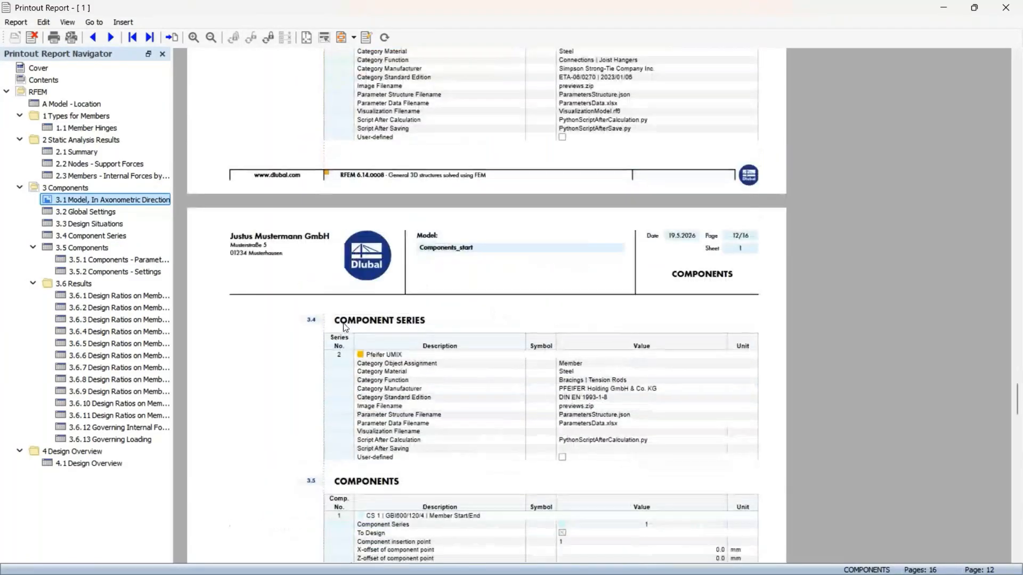
scroll(502, 280, down, 4)
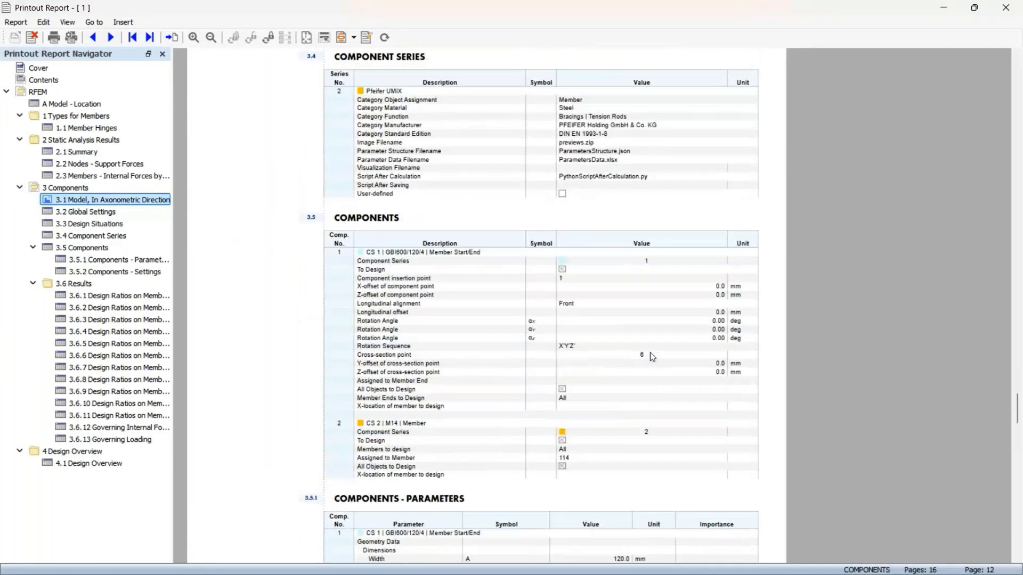
scroll(554, 334, down, 1)
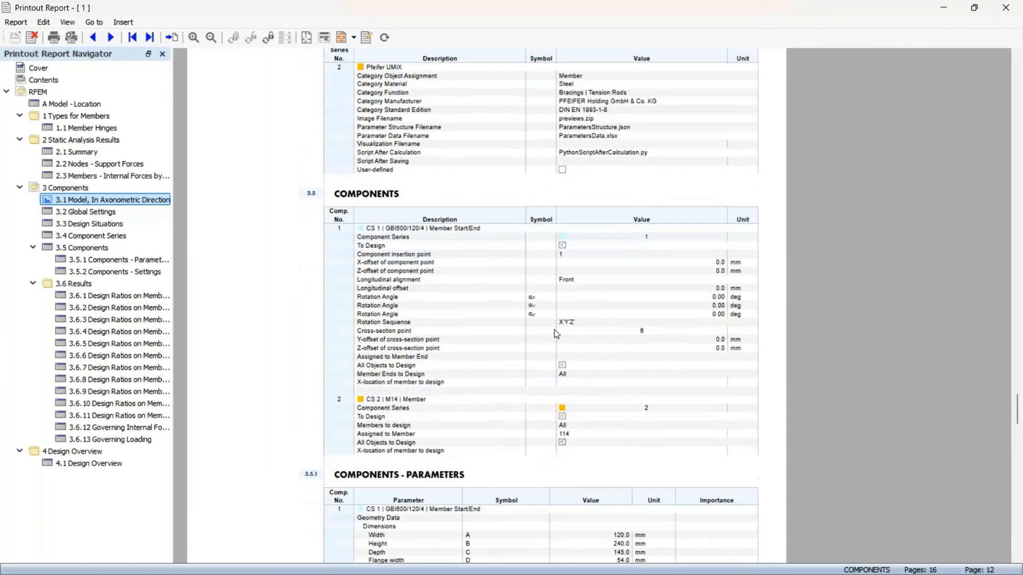
scroll(556, 334, down, 4)
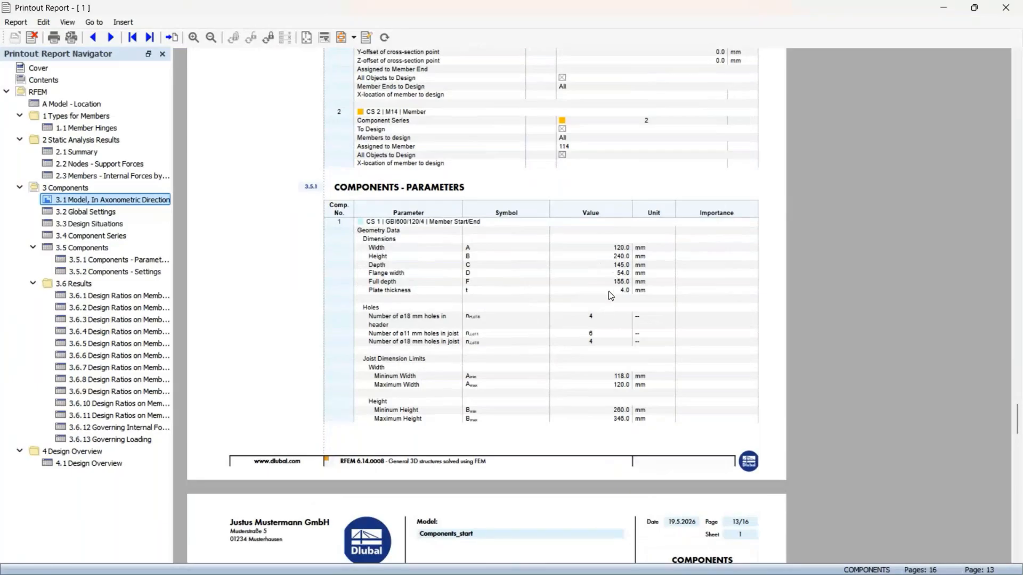
scroll(609, 291, down, 5)
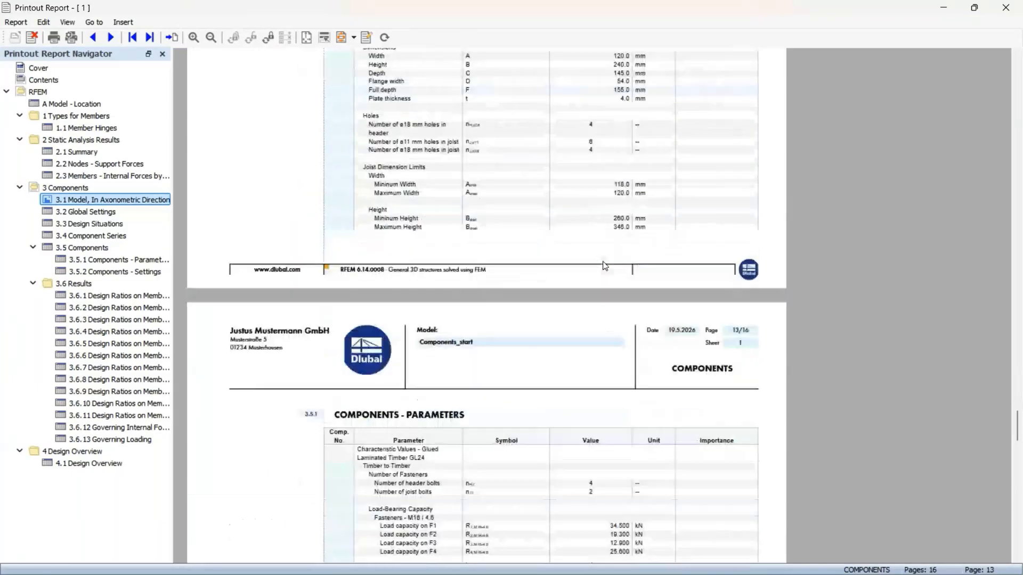
Review the report's component settings and design ratio tables by loading, component, series and member, and return to the model's data.
scroll(604, 262, down, 1)
scroll(603, 259, down, 6)
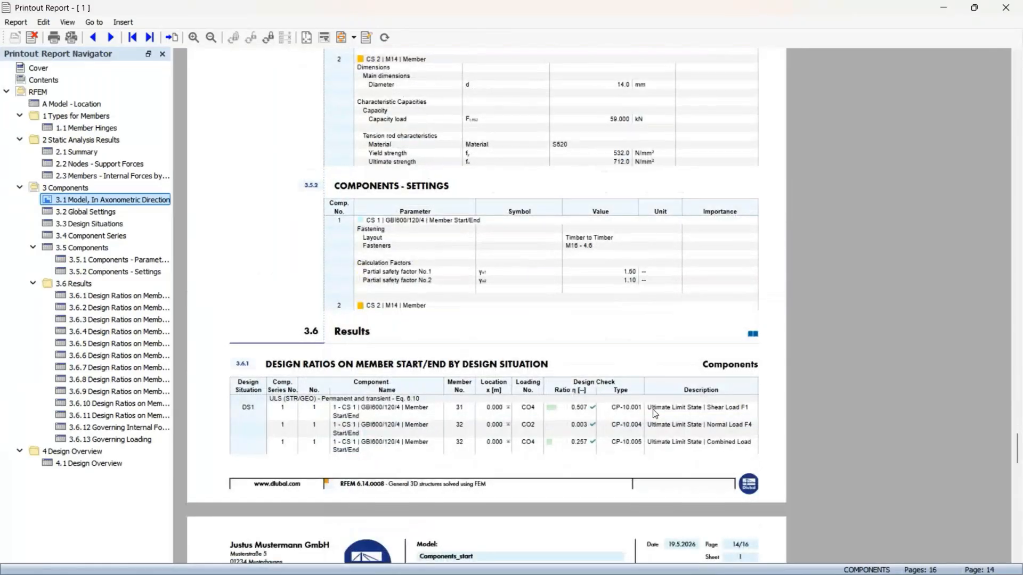
scroll(600, 372, down, 6)
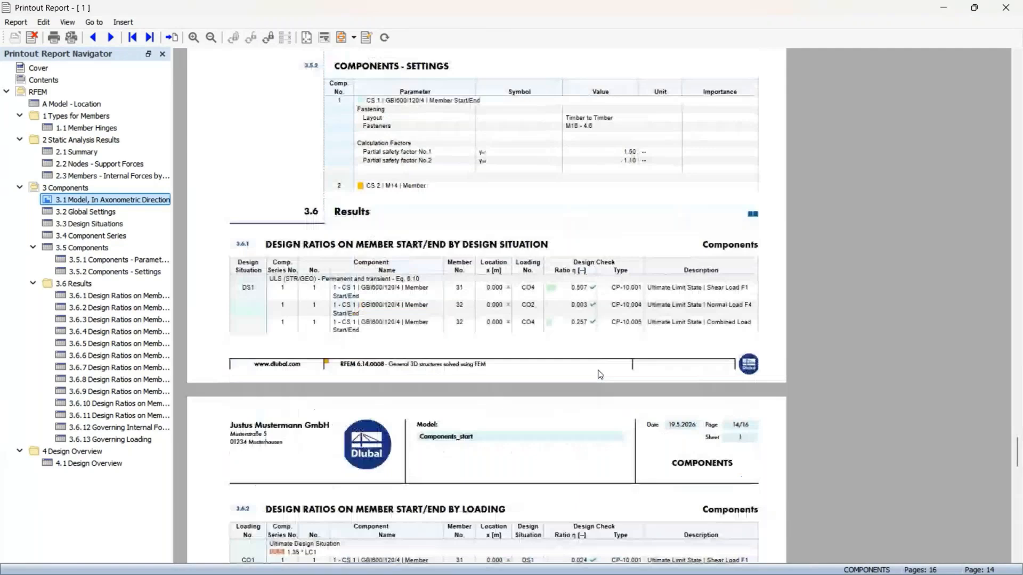
scroll(600, 373, down, 3)
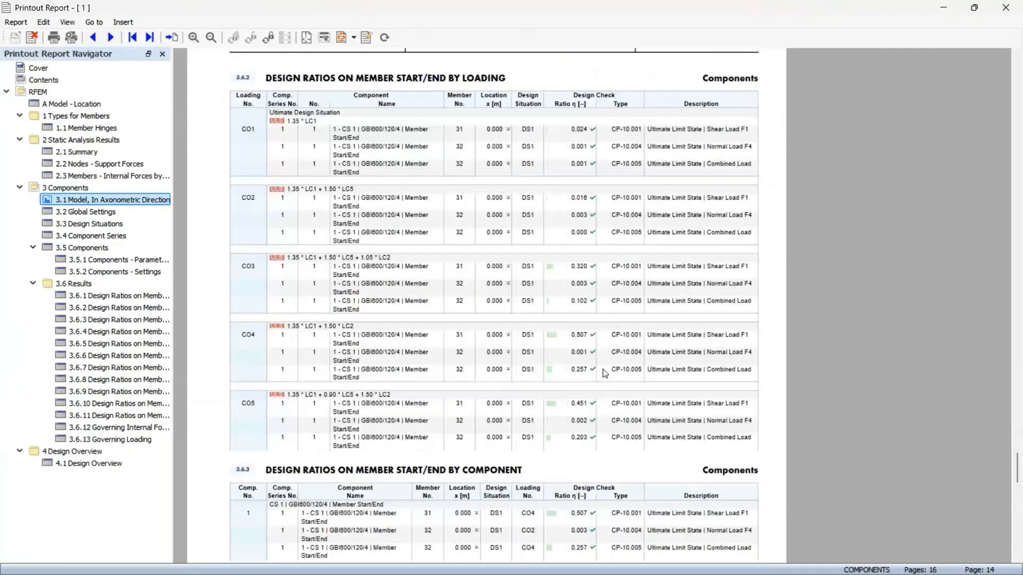
scroll(604, 373, down, 4)
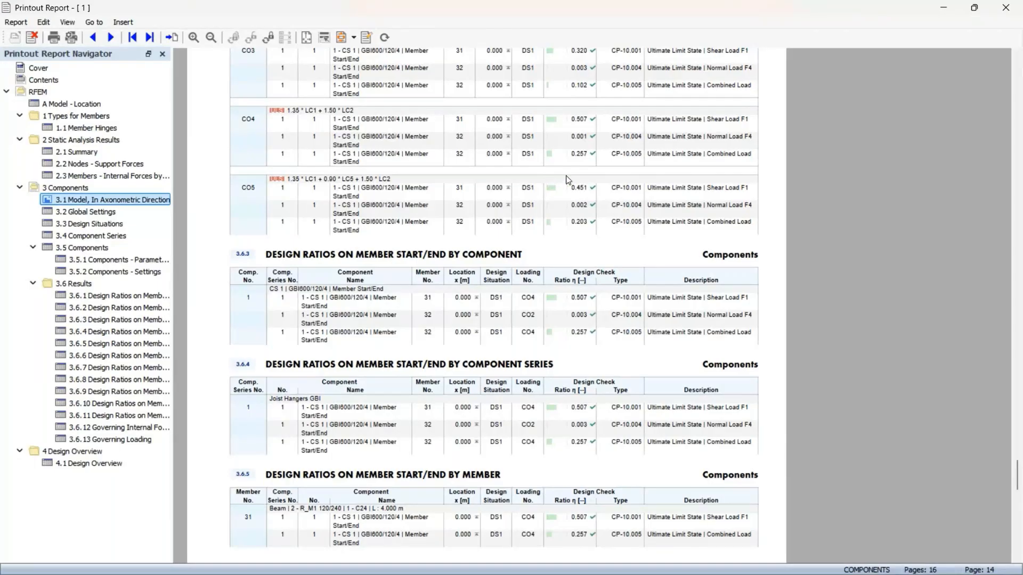
click(1004, 8)
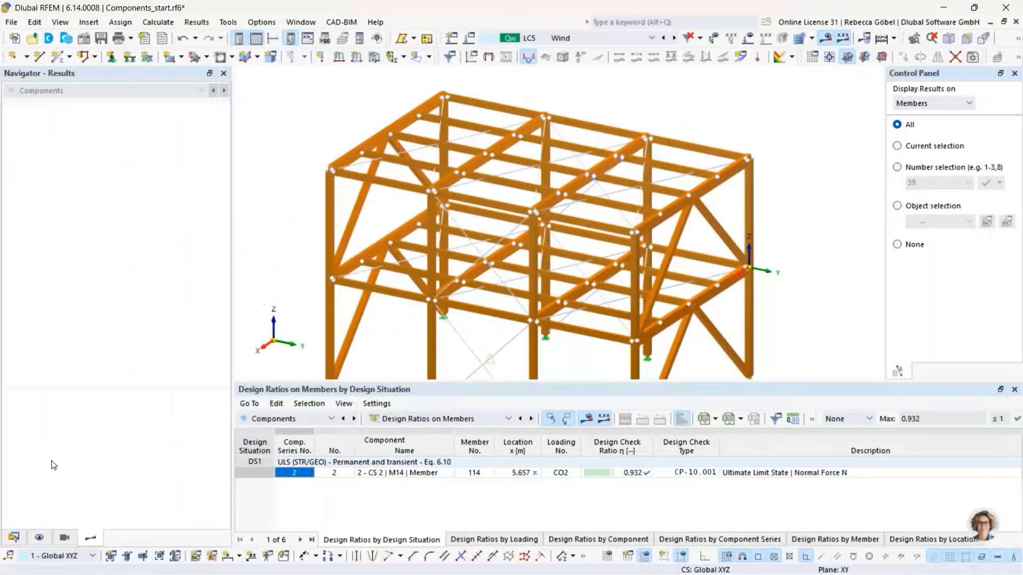
click(16, 536)
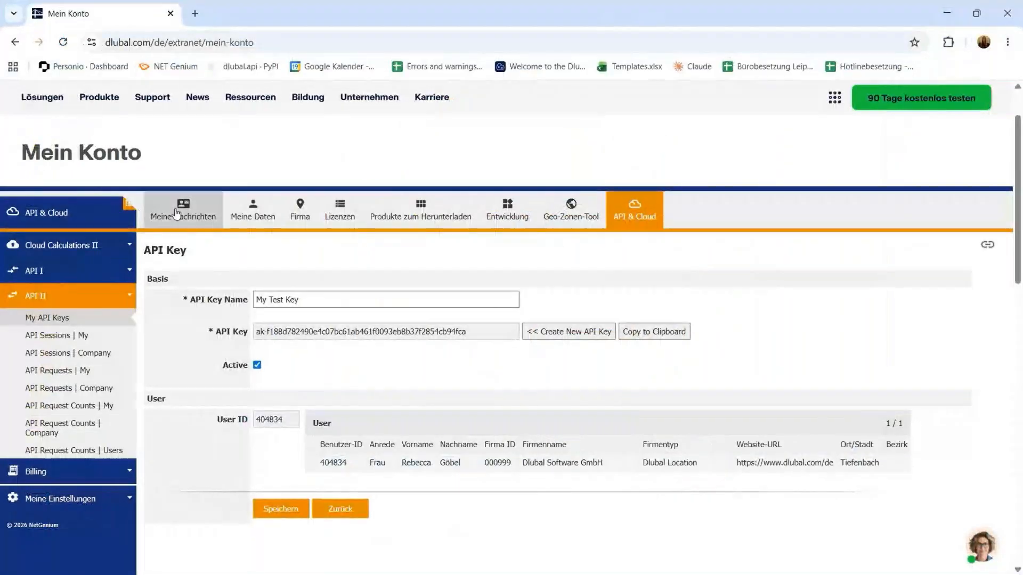
Open the My API Keys list under API II in the account's API & Cloud area.
click(176, 213)
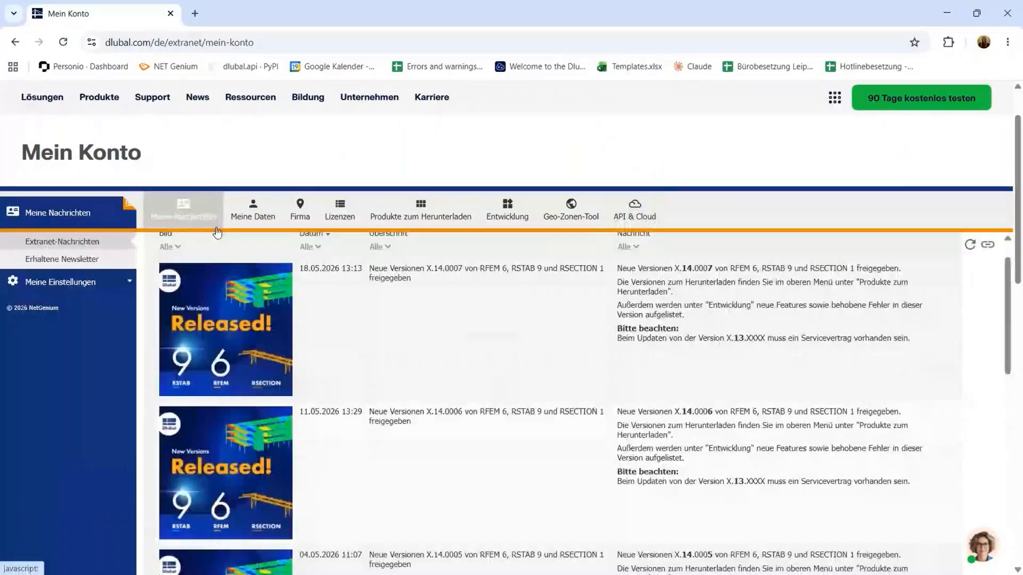
scroll(527, 368, up, 2)
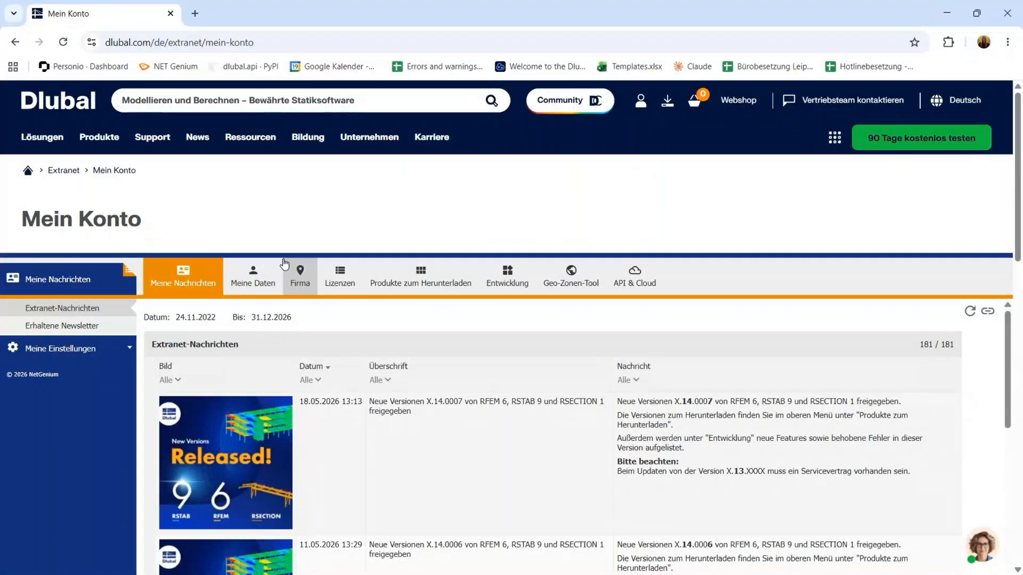
click(644, 290)
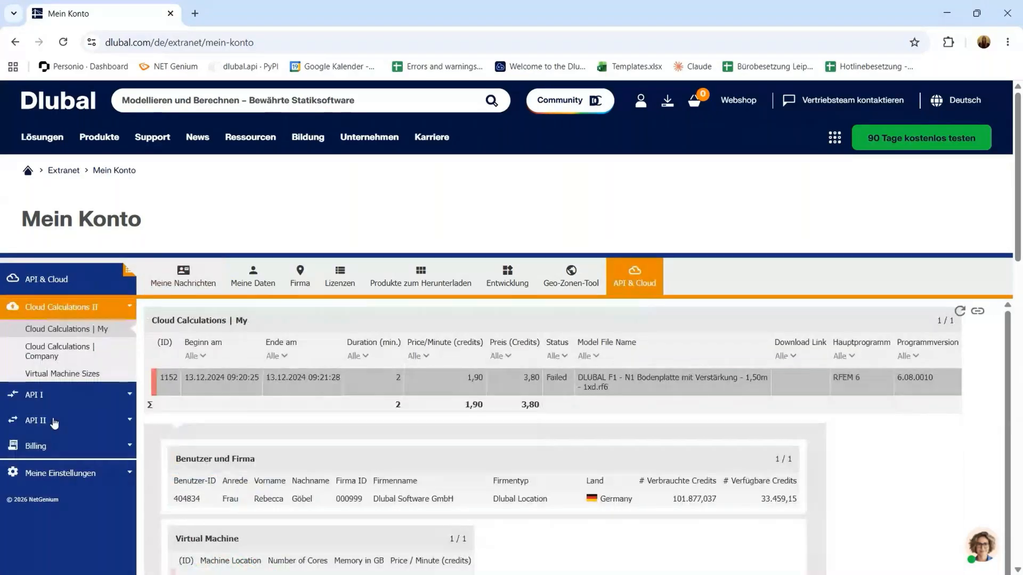
click(55, 422)
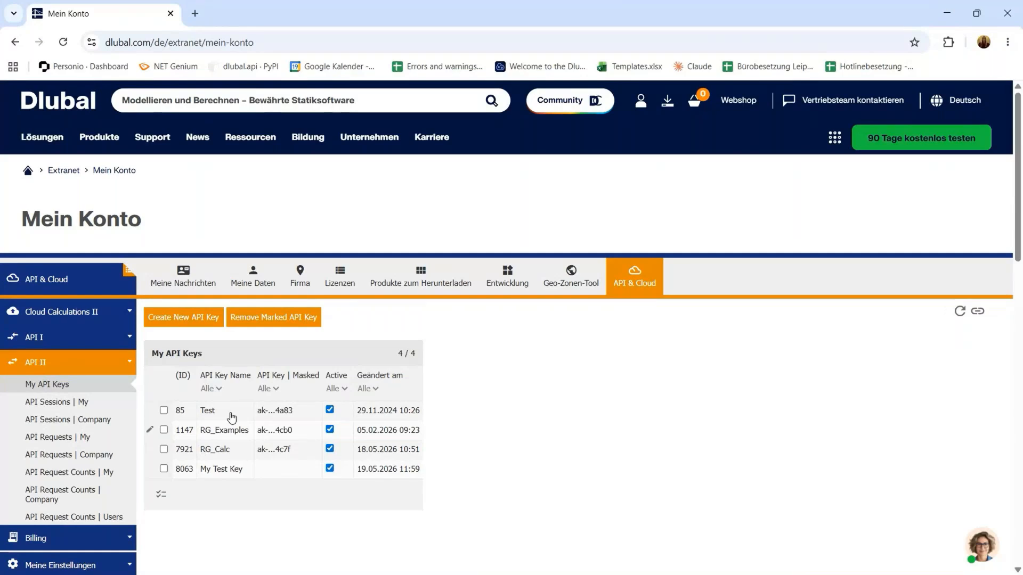
Generate a new API key under the name My Test Key, select its value, and leave the form without saving.
click(167, 318)
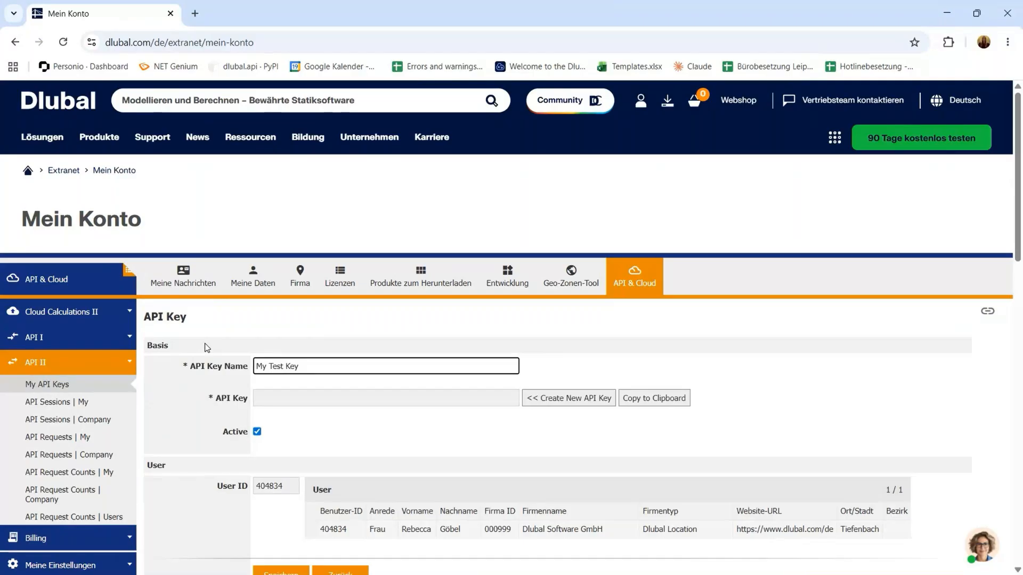
scroll(306, 359, down, 4)
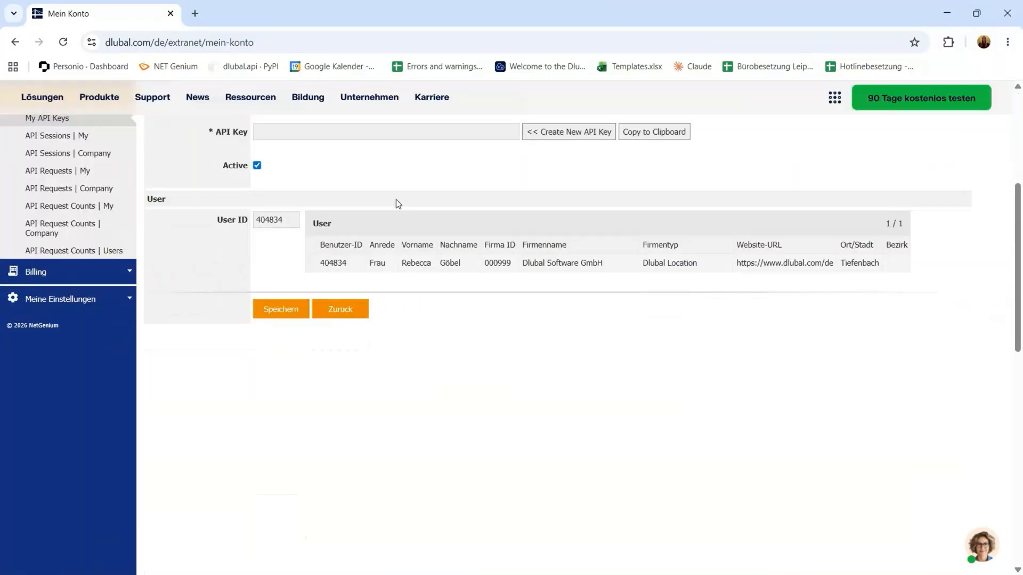
scroll(387, 192, up, 2)
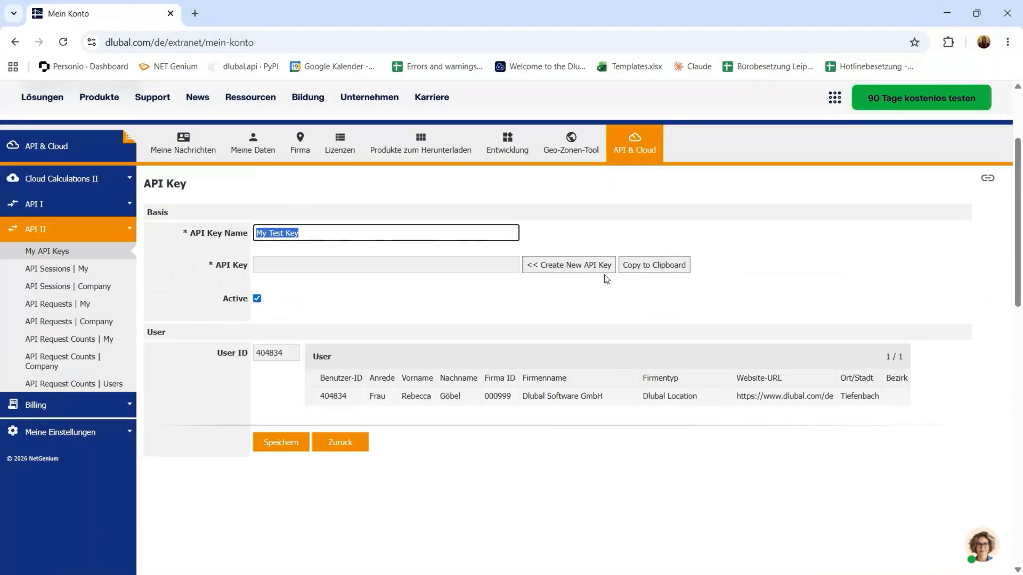
click(567, 264)
drag(470, 269, 250, 269)
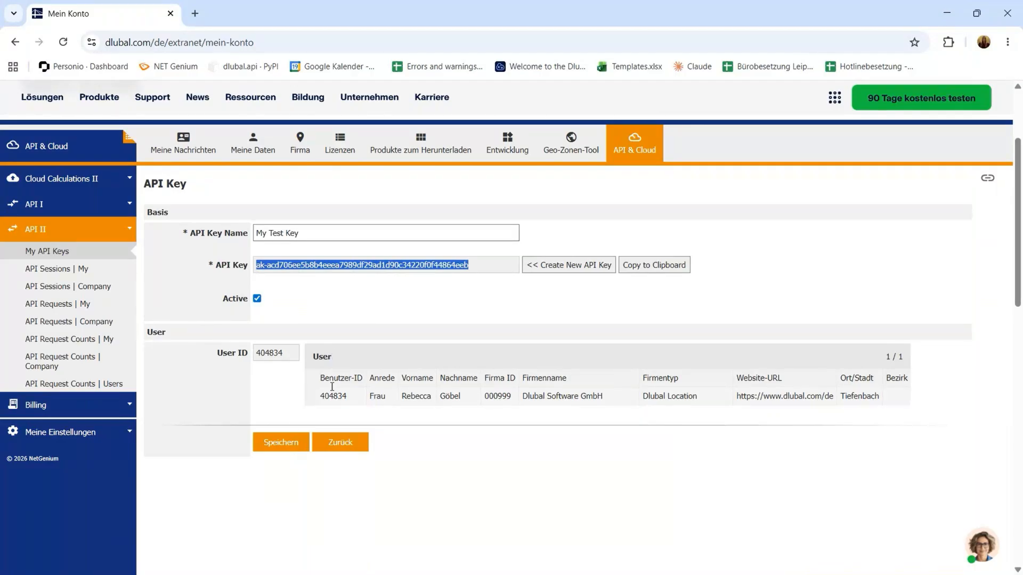
click(337, 443)
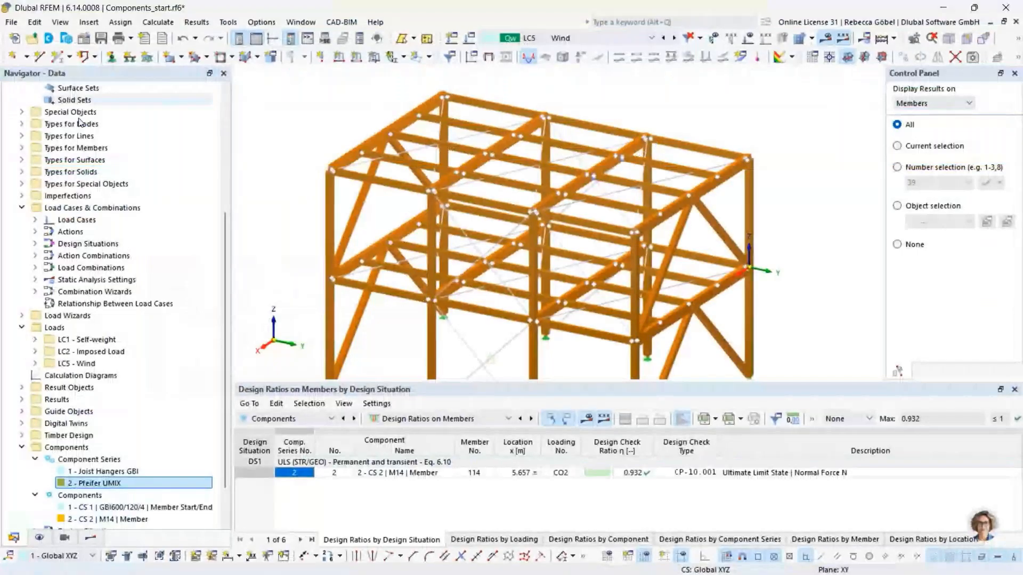
In RFEM, display the console and switch it to Python | Dlubal API | gRPC.
scroll(69, 76, up, 5)
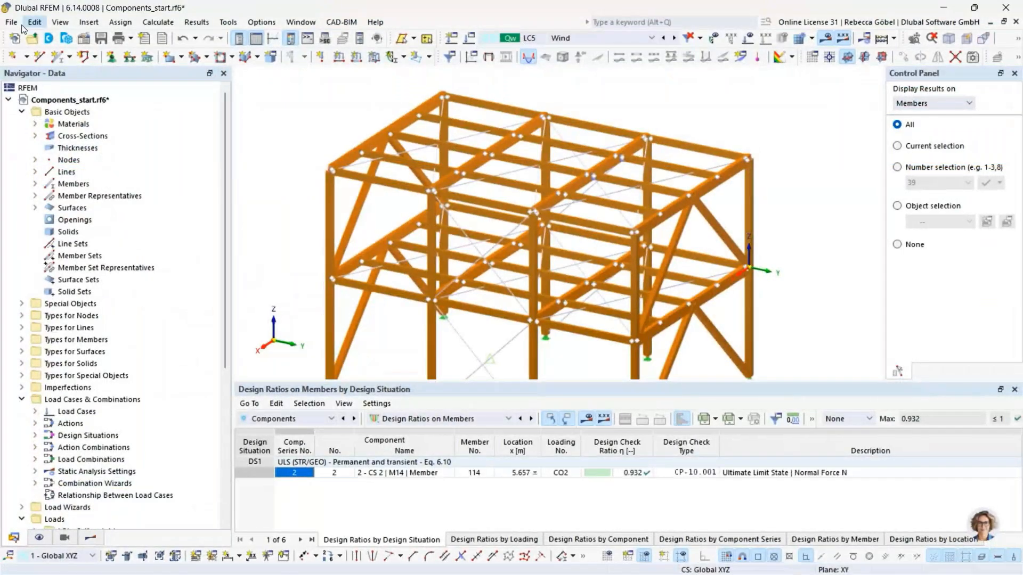
click(60, 22)
click(116, 72)
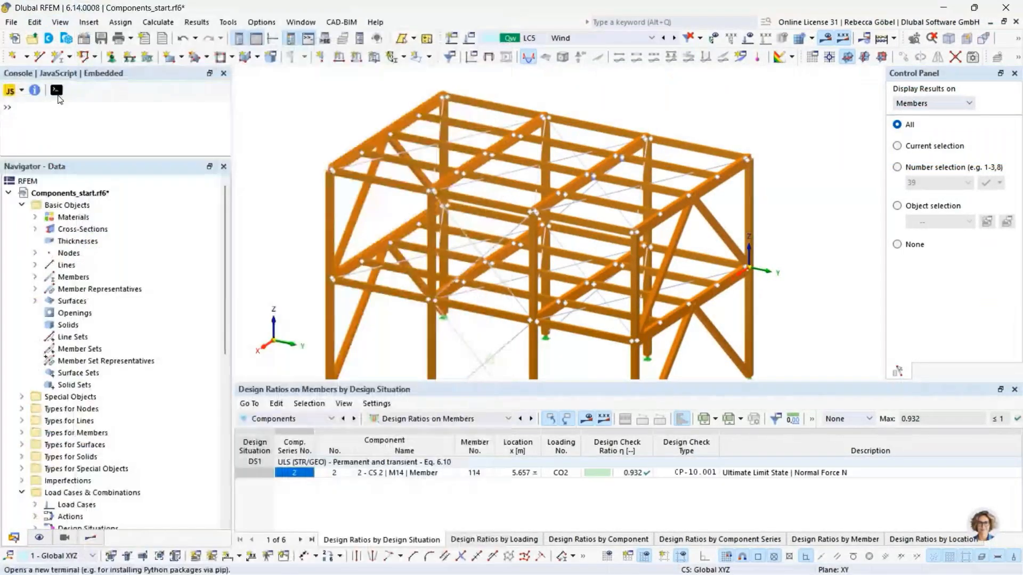
click(22, 90)
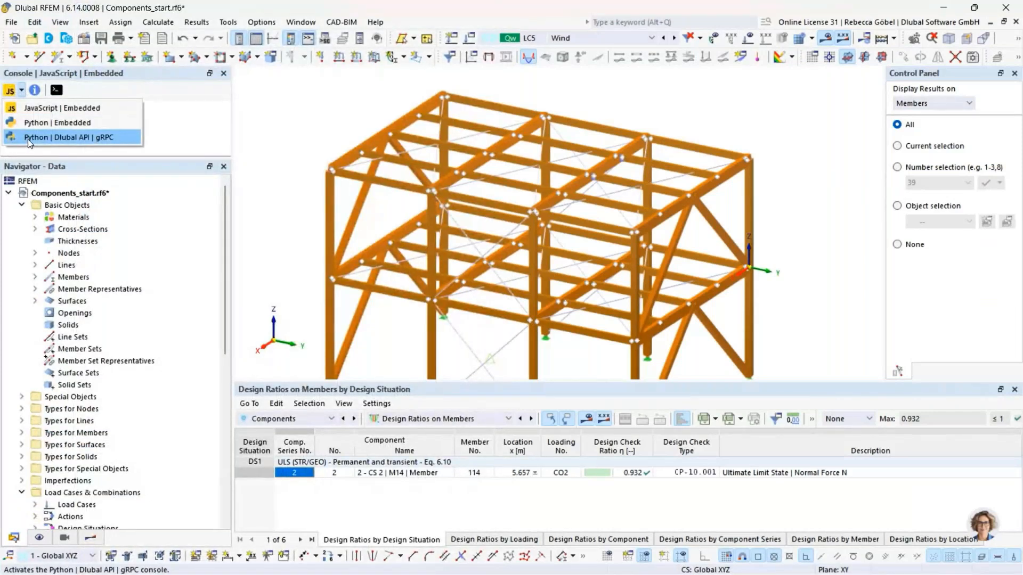
click(29, 140)
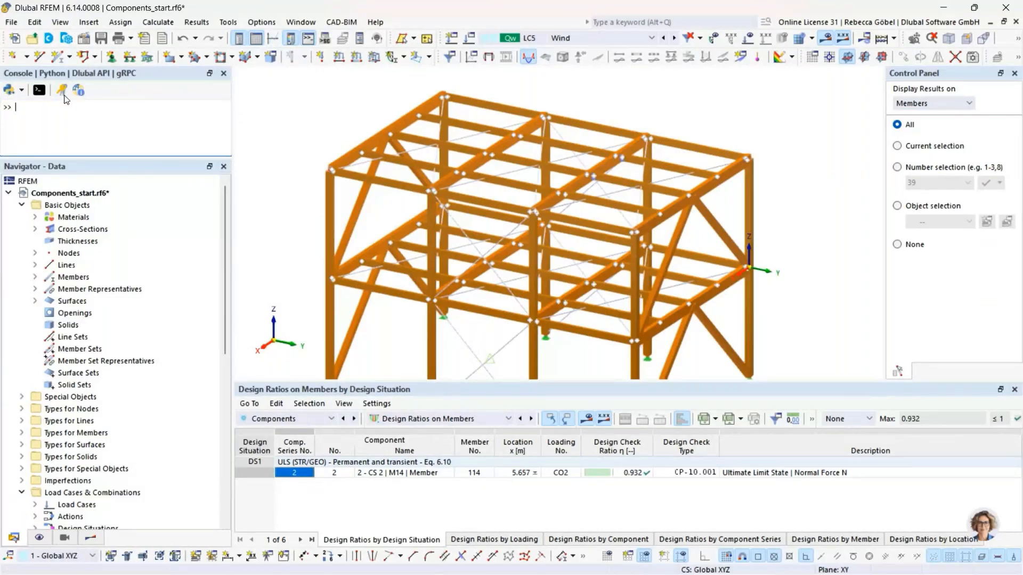
Show the API key dialog with its name and value fields, and close it without entering a key.
click(63, 92)
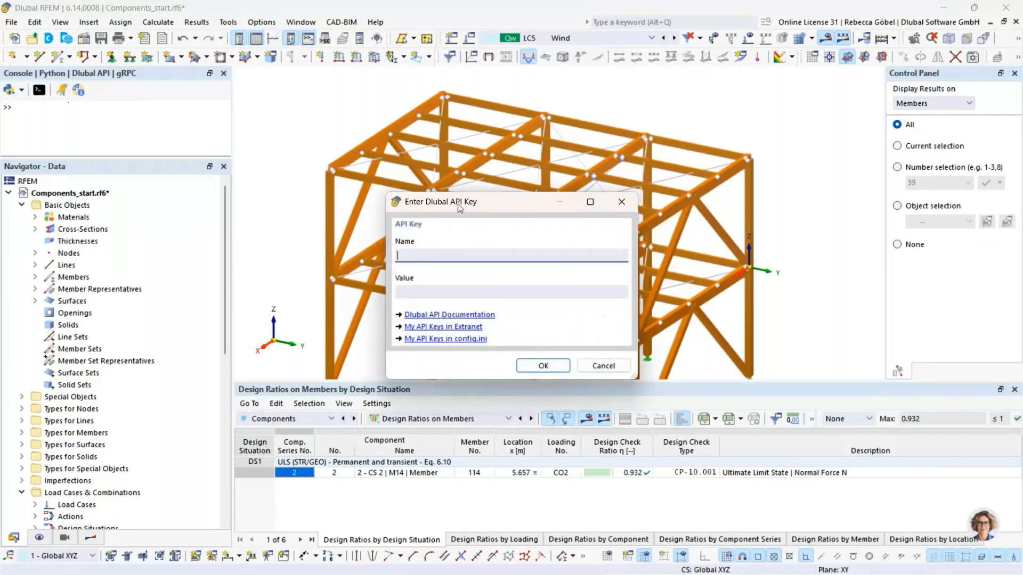
drag(459, 206, 437, 135)
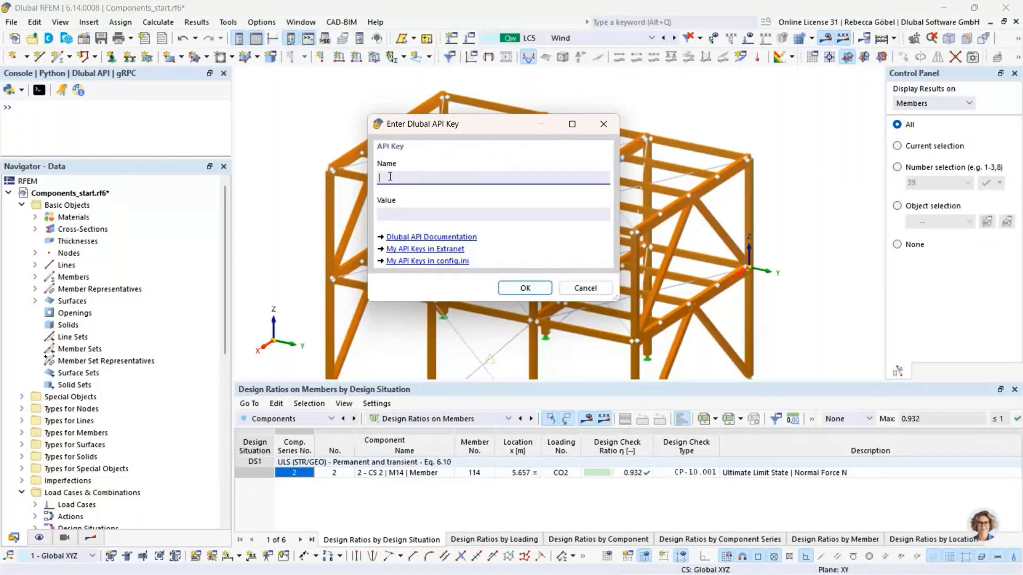
click(432, 216)
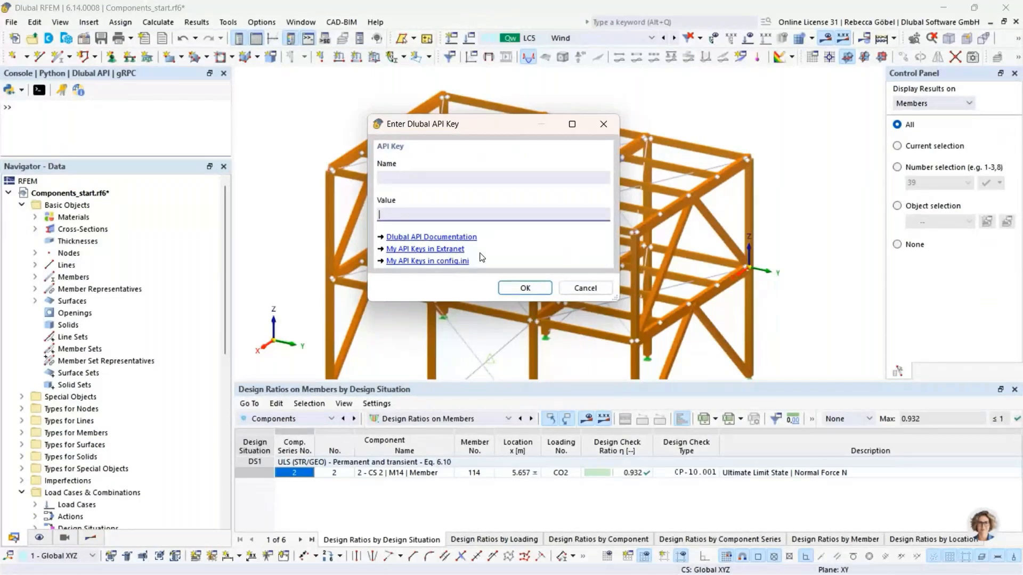
click(578, 291)
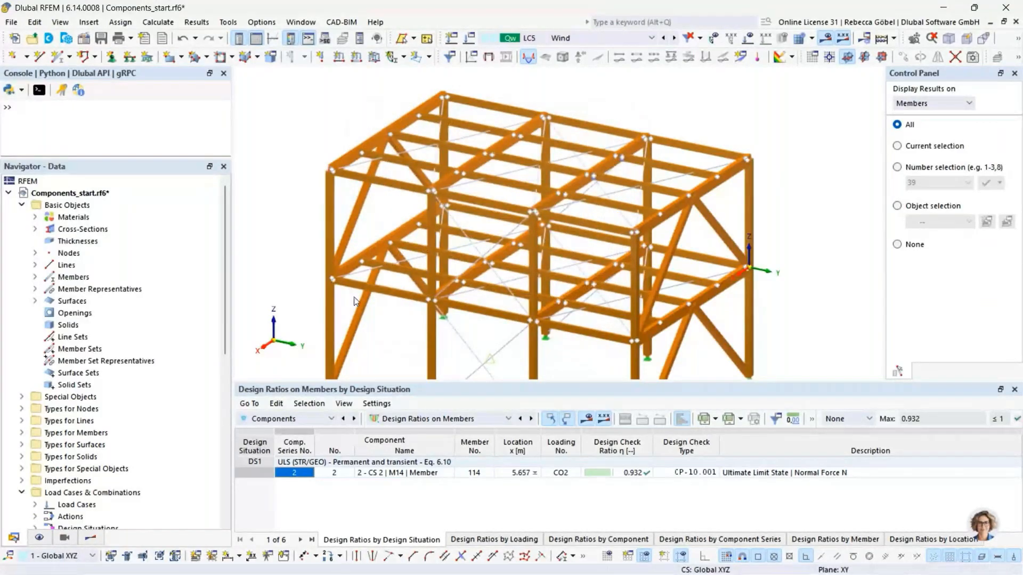
scroll(356, 301, down, 2)
scroll(469, 245, up, 4)
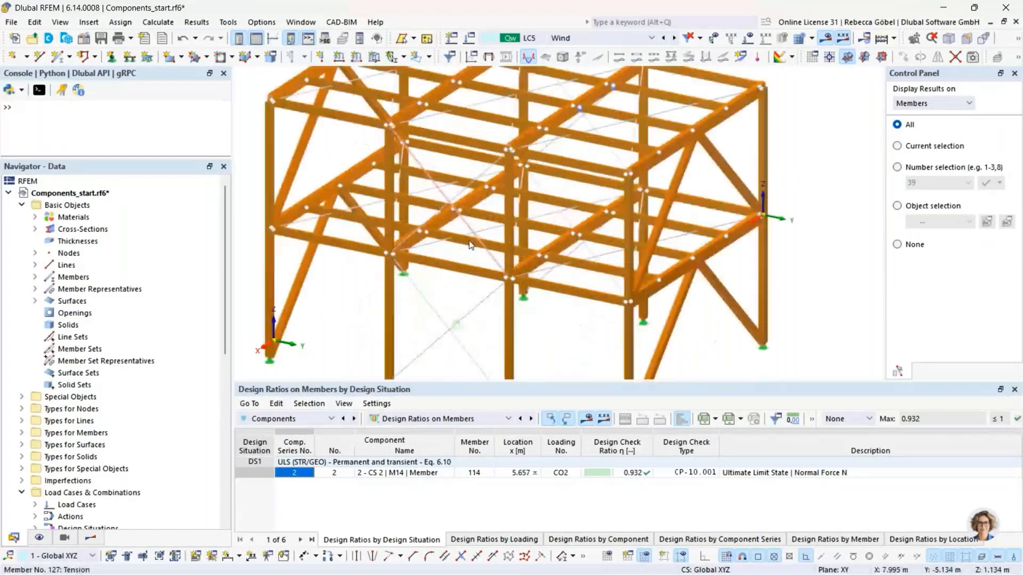
scroll(474, 263, up, 3)
scroll(474, 263, down, 8)
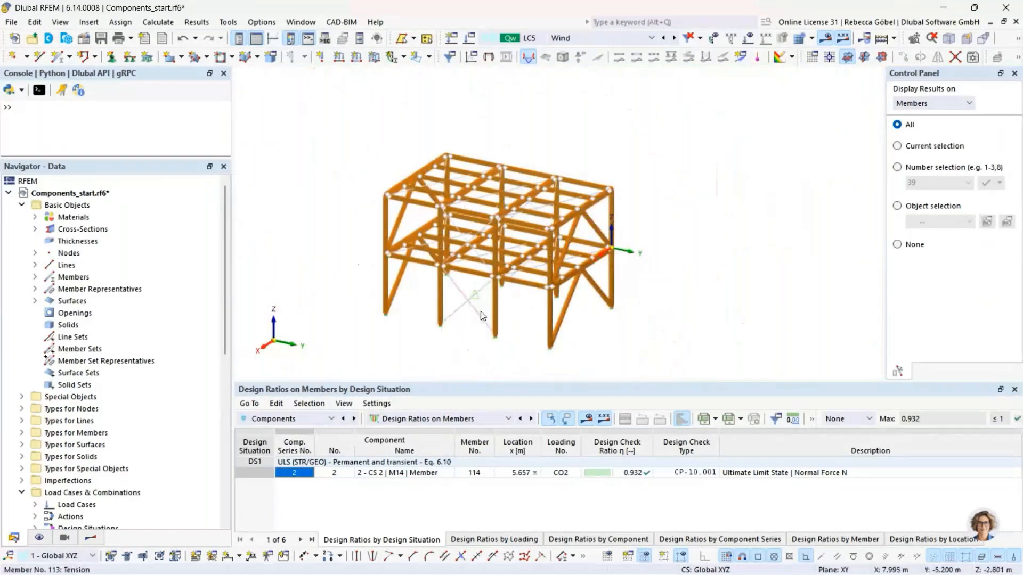
scroll(480, 277, up, 3)
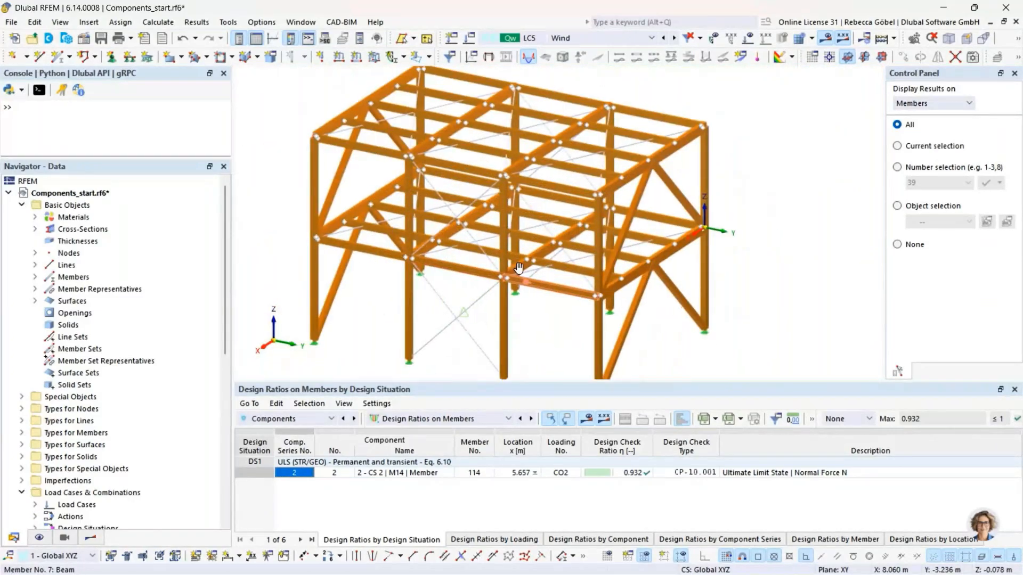
scroll(511, 256, down, 2)
scroll(75, 481, down, 1)
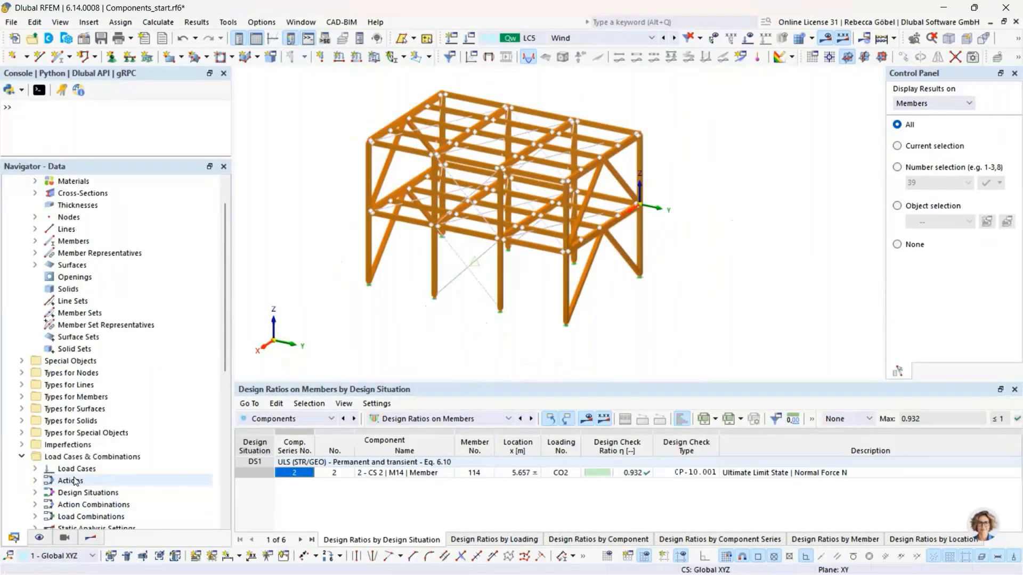
Open the component series for editing and duplicate the Pfeifer UMIX series.
scroll(80, 458, down, 8)
scroll(87, 420, down, 1)
click(88, 410)
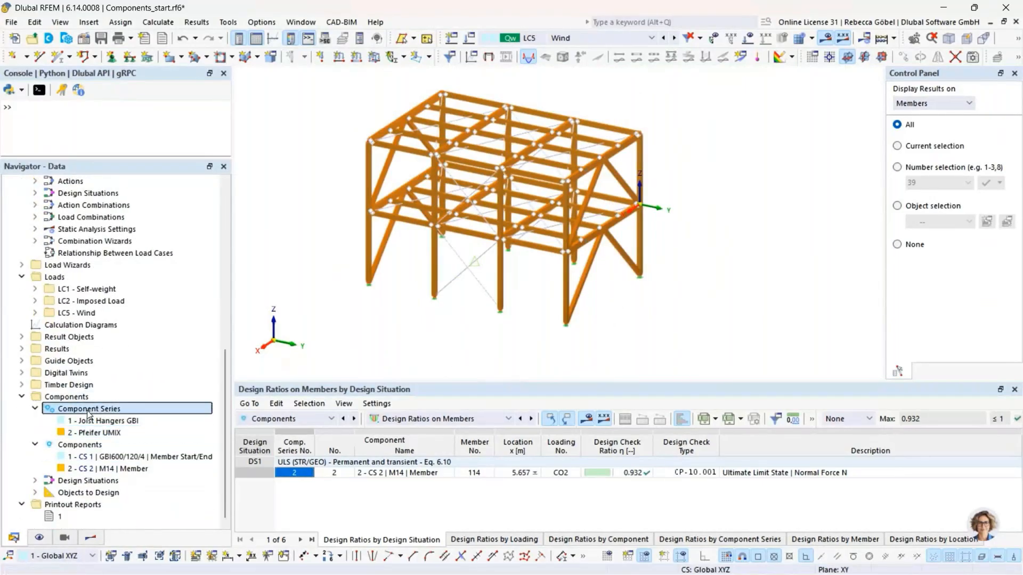
right_click(88, 414)
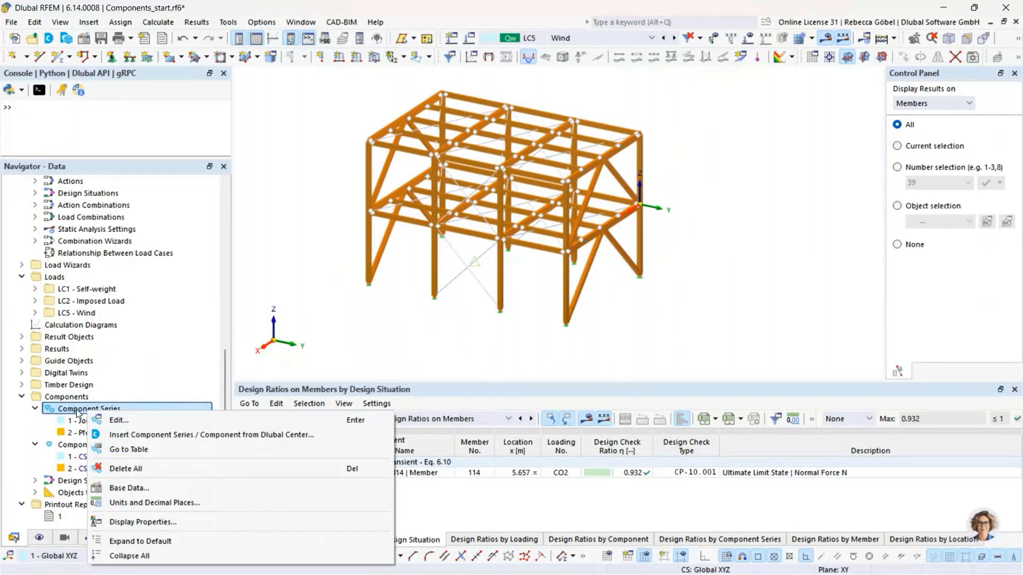
click(117, 420)
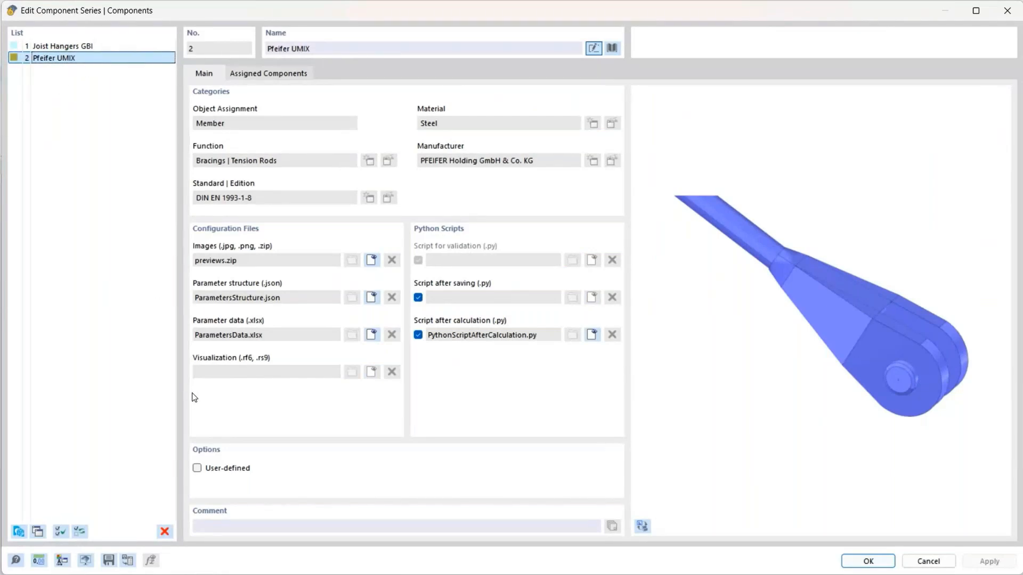
click(38, 532)
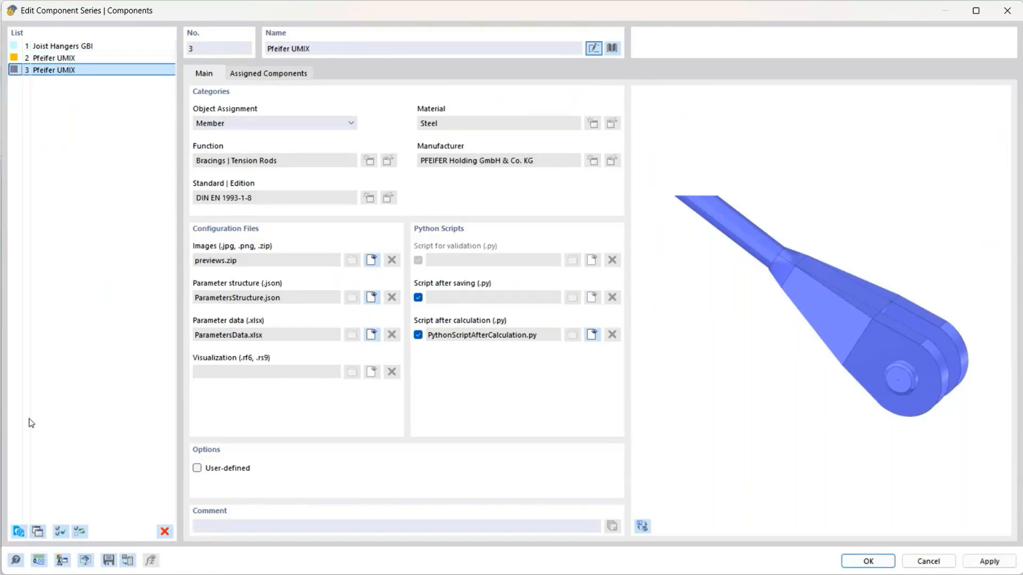
Rename the copied component series as Fatzer OSR Rope.
click(338, 47)
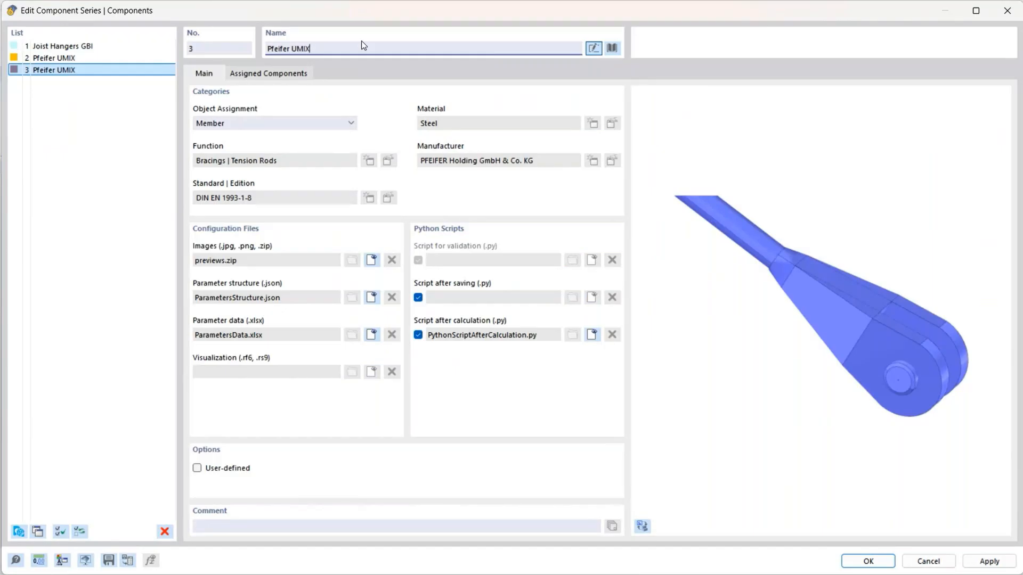
key(ctrl+shift+Left)
key(ctrl+shift+Left)
text(Fass)
key(BackSpace)
key(BackSpace)
text(tzer OSR Rope)
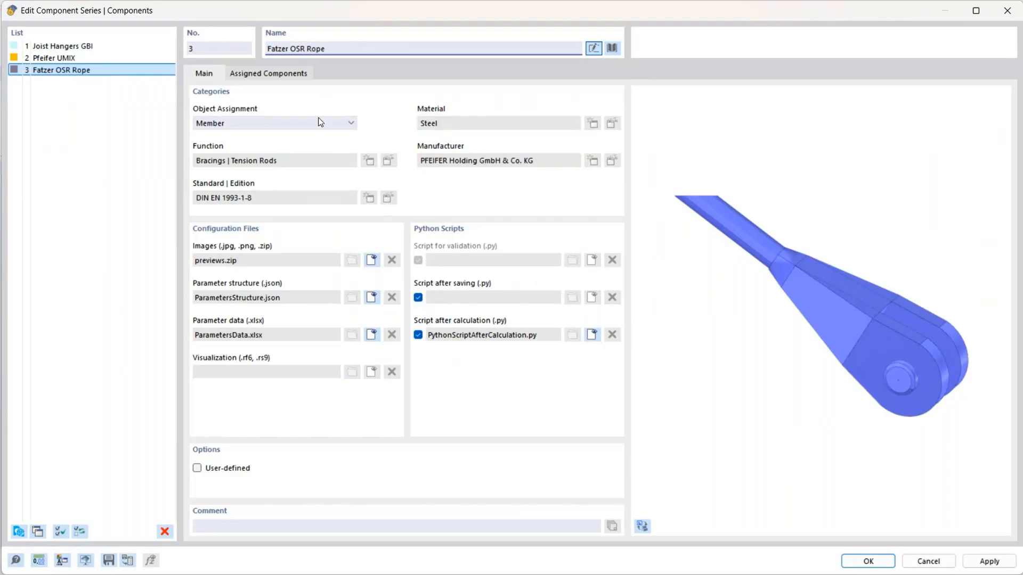
Make the Fatzer OSR Rope series user-defined, keep its object assignment as Member, and set the manufacturer to Fatzer.
click(198, 470)
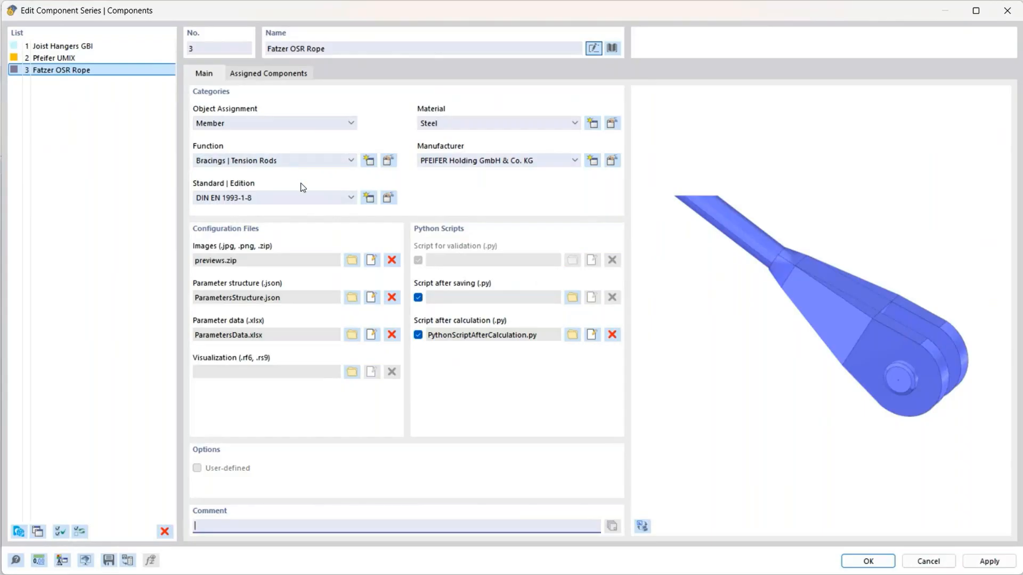
click(247, 127)
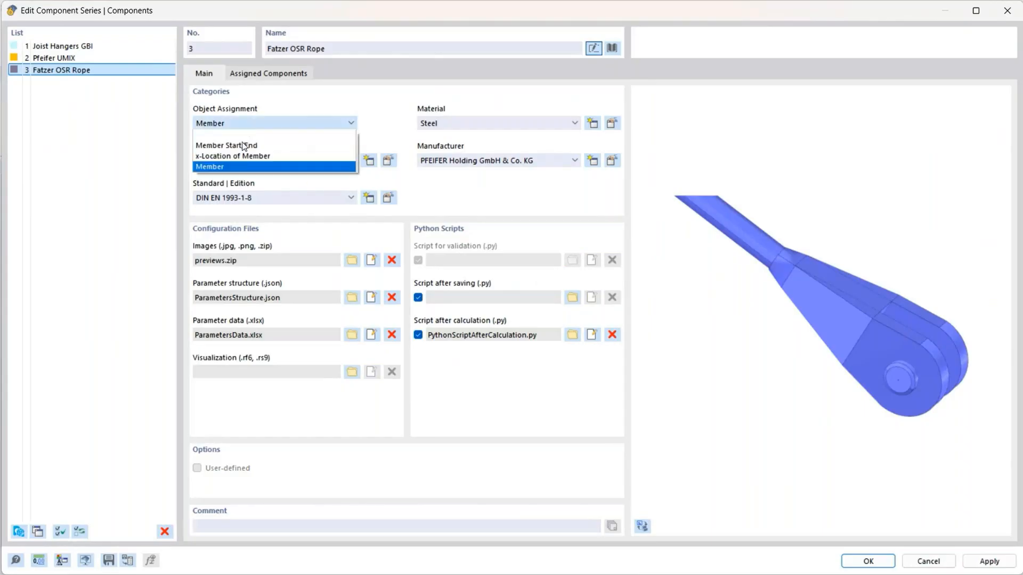
click(223, 169)
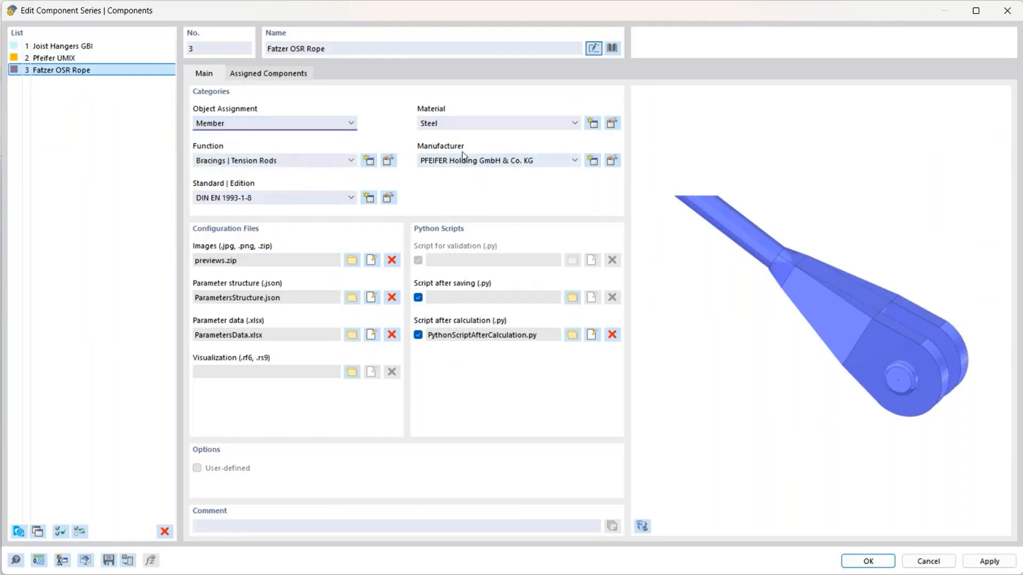
click(482, 162)
scroll(482, 264, down, 1)
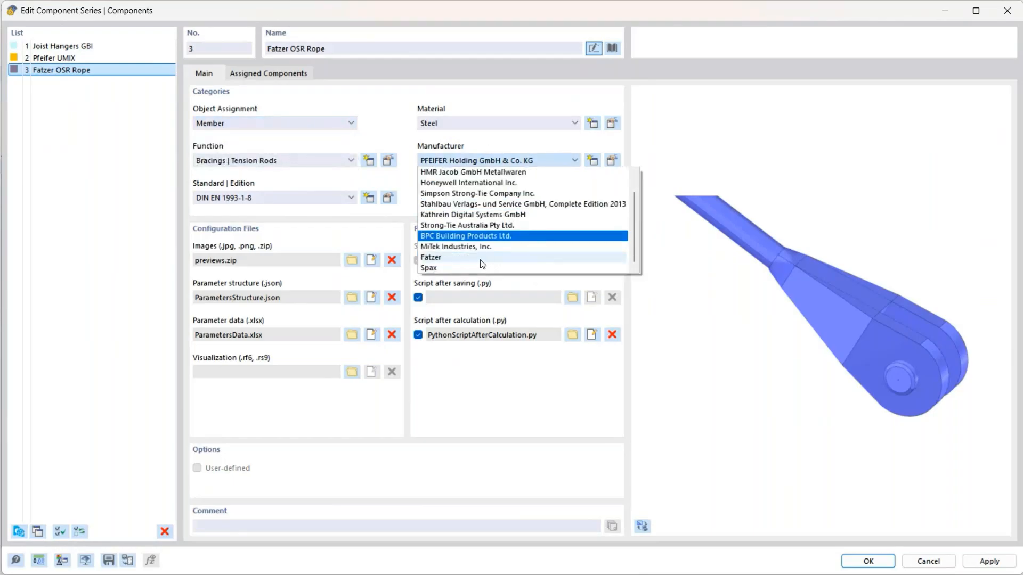
click(442, 257)
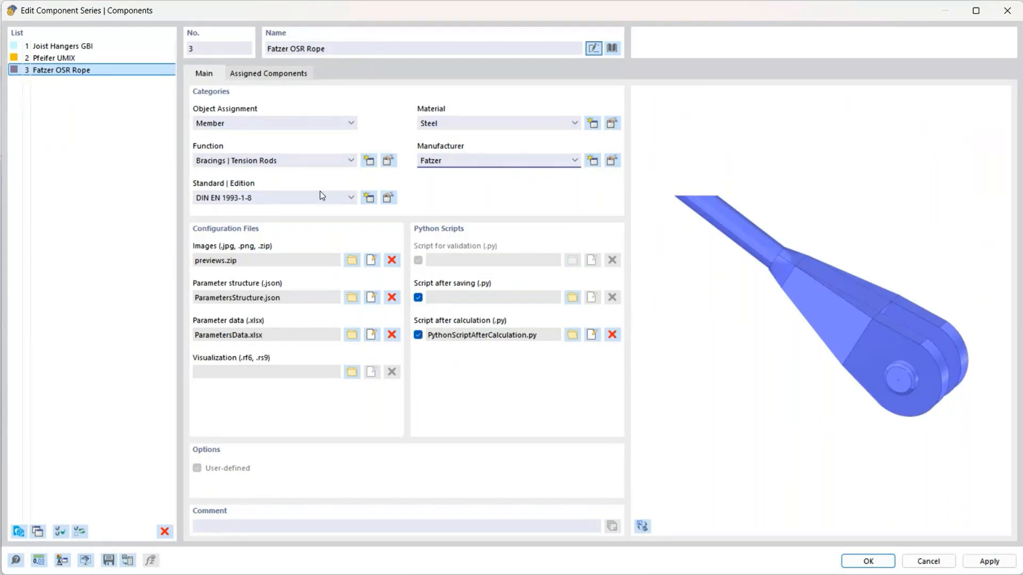
Set the series' standard to No Standard and load fatzer.png as its image file.
scroll(316, 196, up, 1)
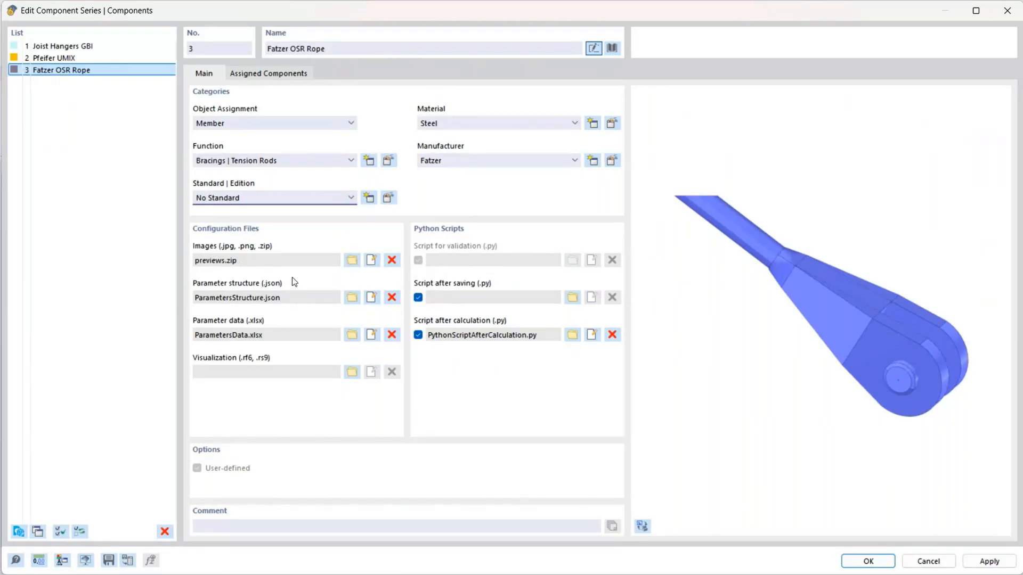
click(352, 261)
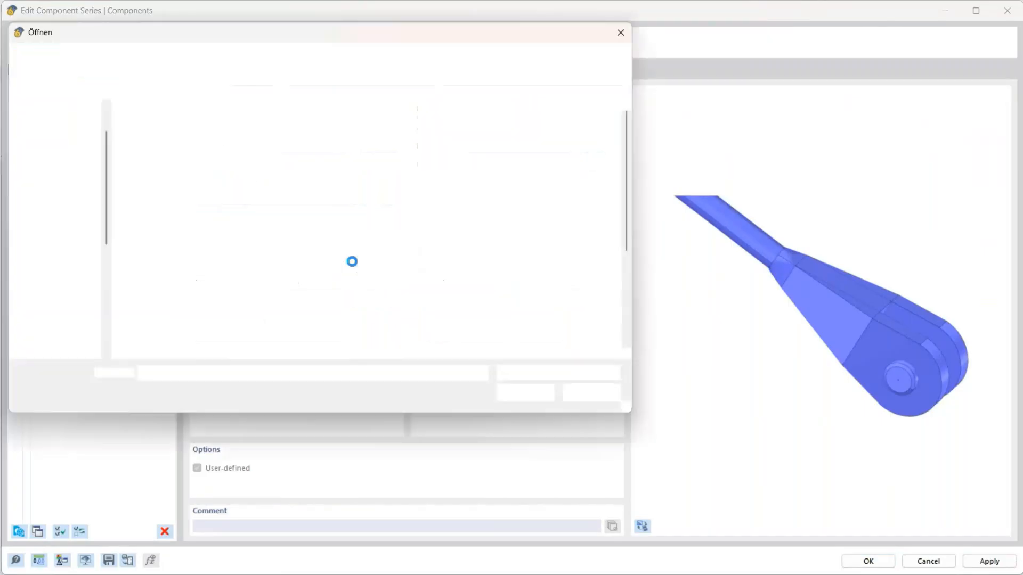
click(523, 393)
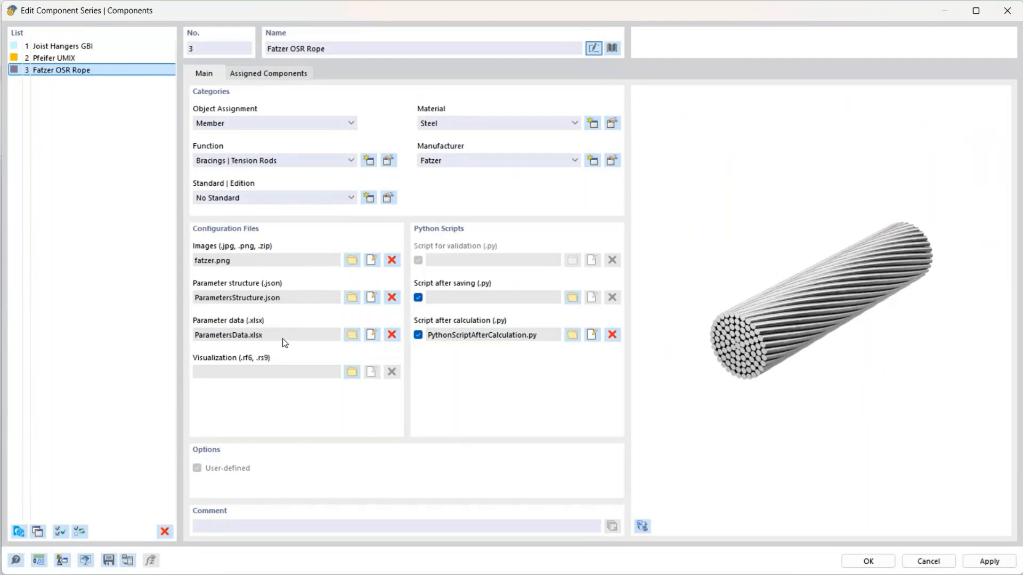
Load Fatzer_datasheet_en from the English Fatzer folder as the series' parameter data file.
click(352, 335)
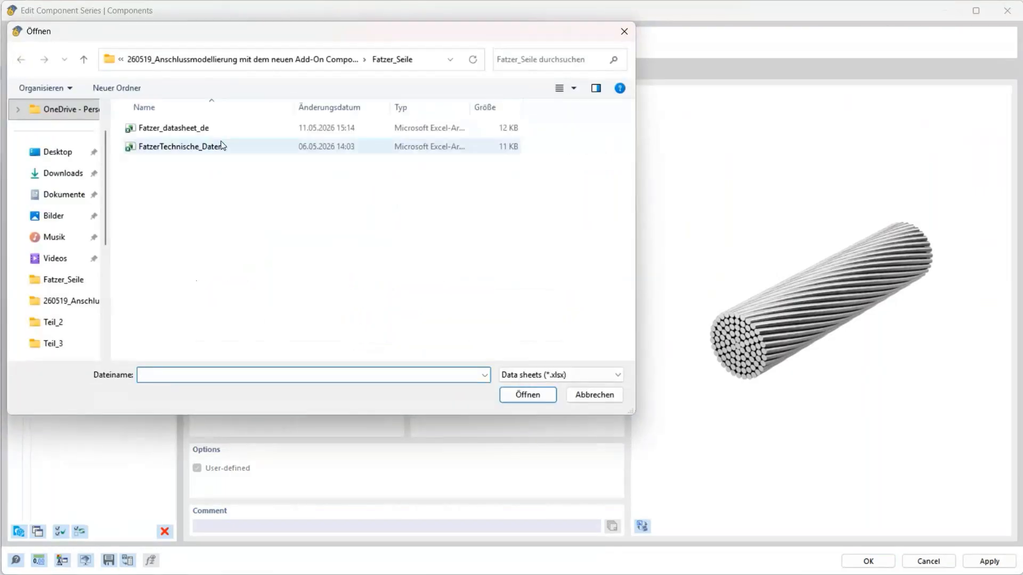
click(242, 59)
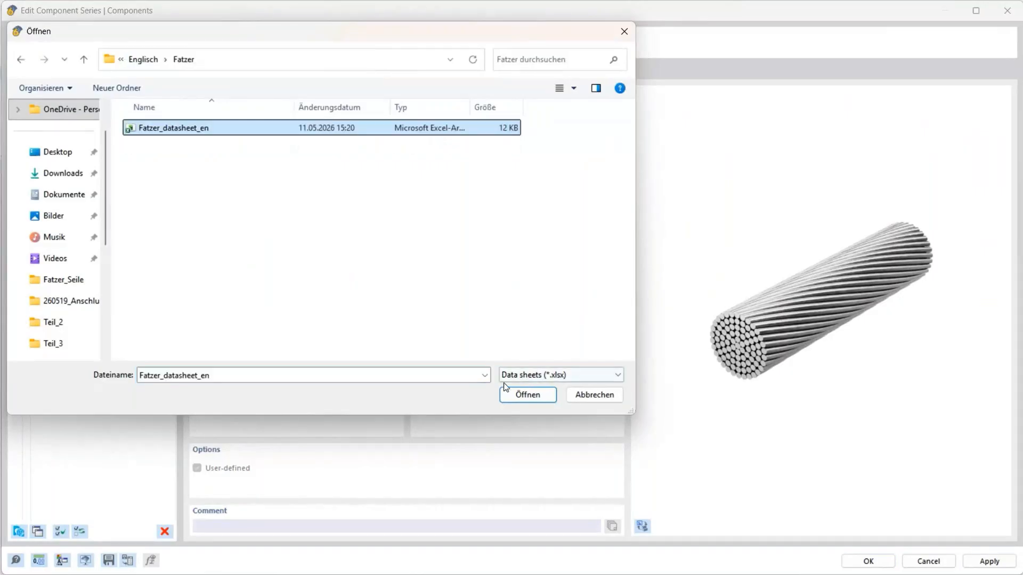
click(505, 395)
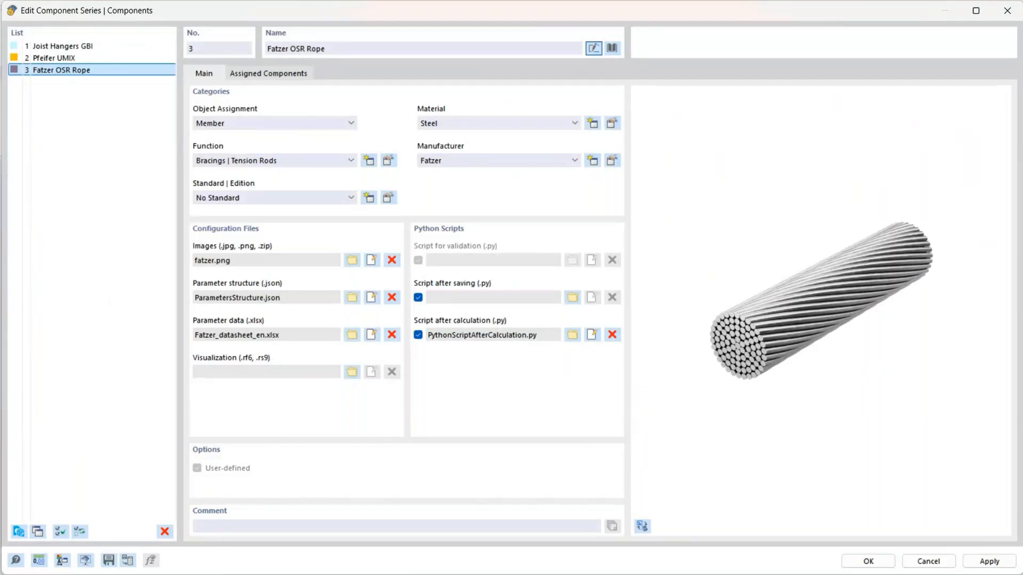
Switch to the Excel datasheet and the Fatzer brochure PDF, and examine the spiral strand rope (OSS) data table.
key(alt+Tab)
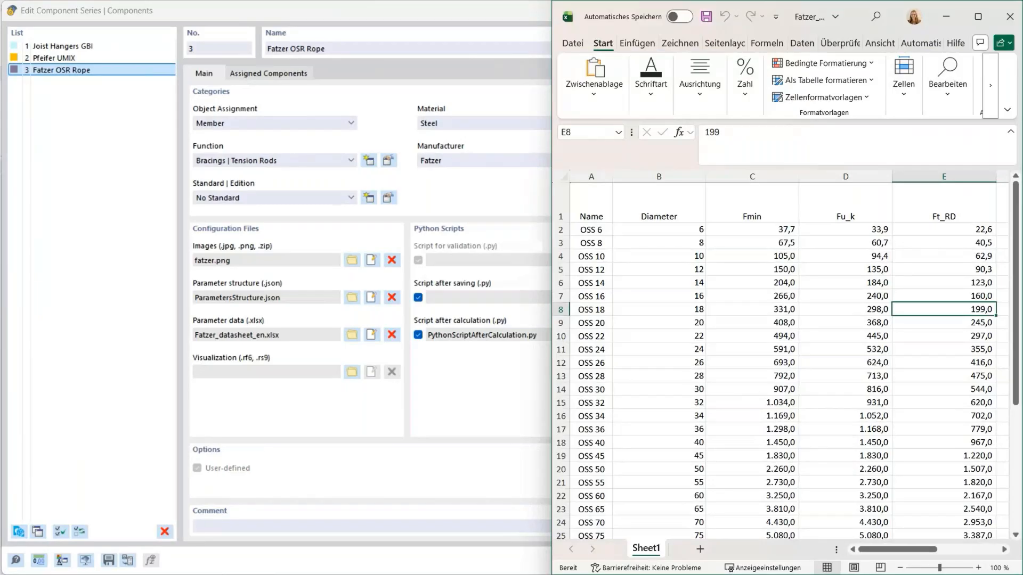
key(alt+Tab)
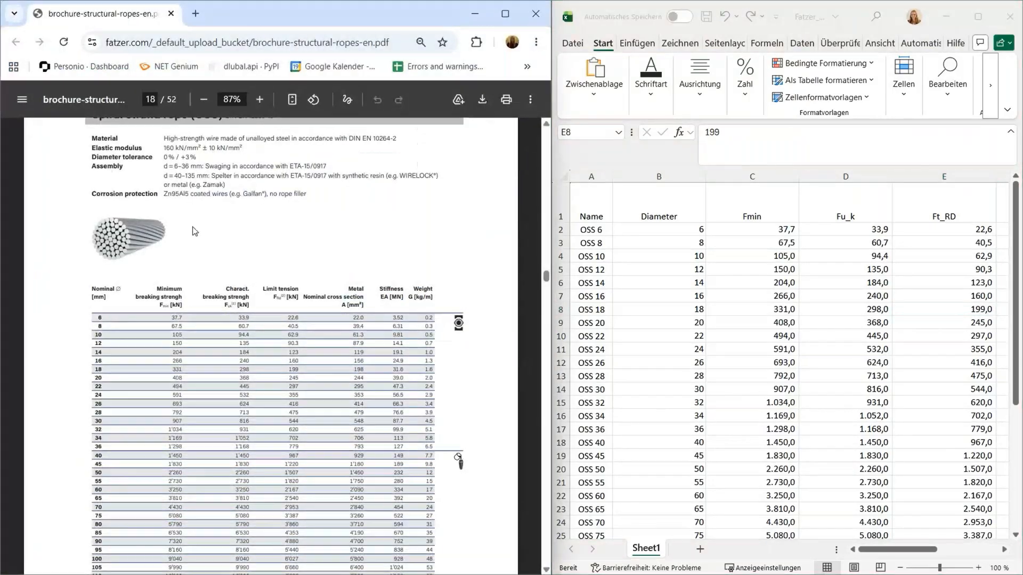
scroll(194, 234, up, 2)
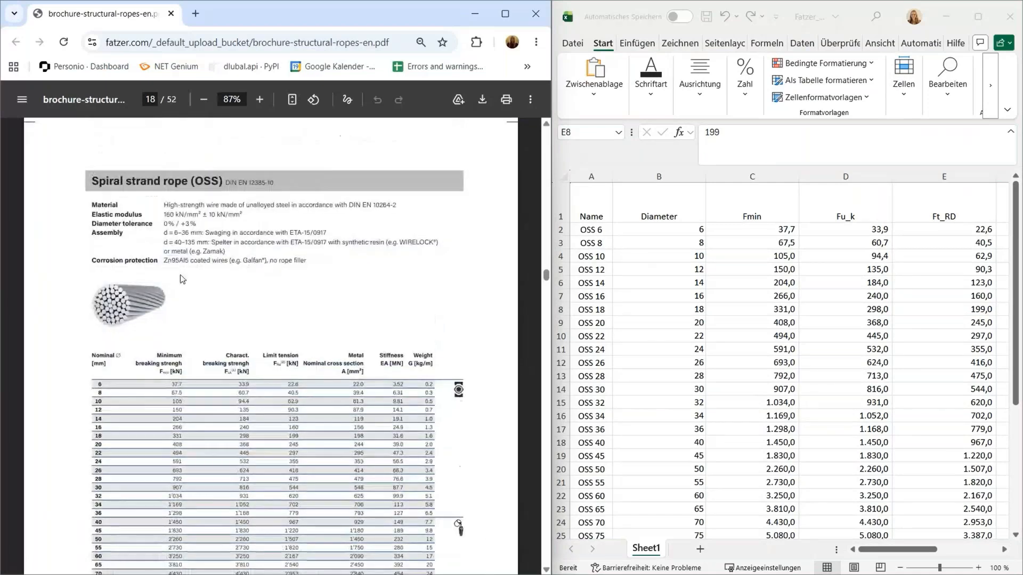
scroll(182, 279, down, 4)
scroll(174, 344, down, 1)
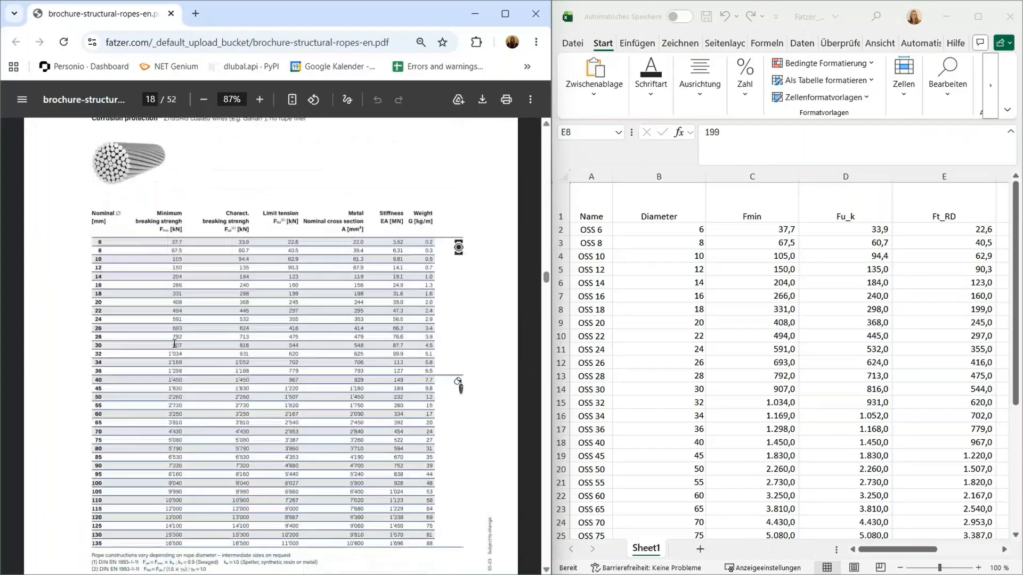
scroll(174, 344, down, 2)
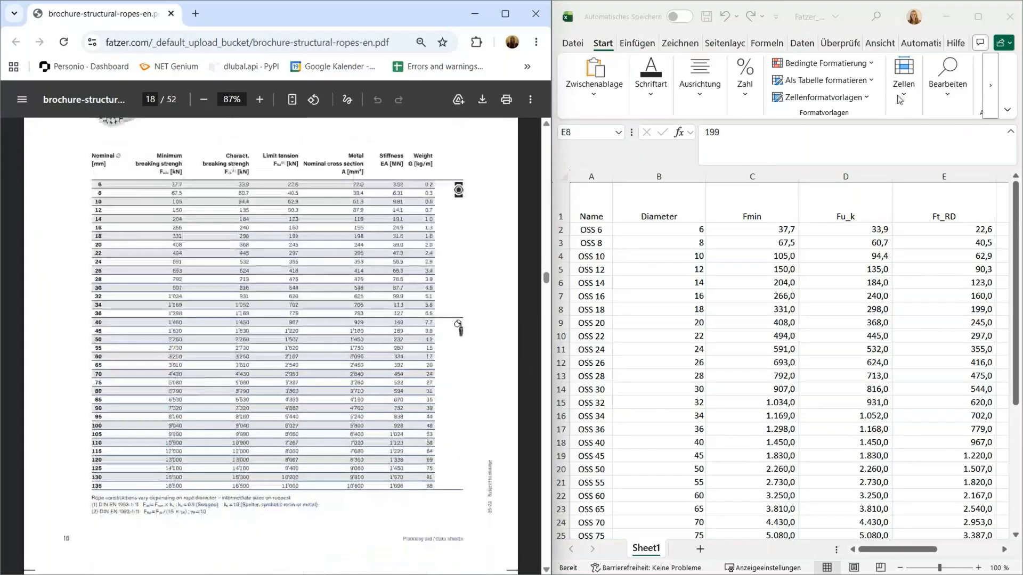
scroll(97, 373, up, 4)
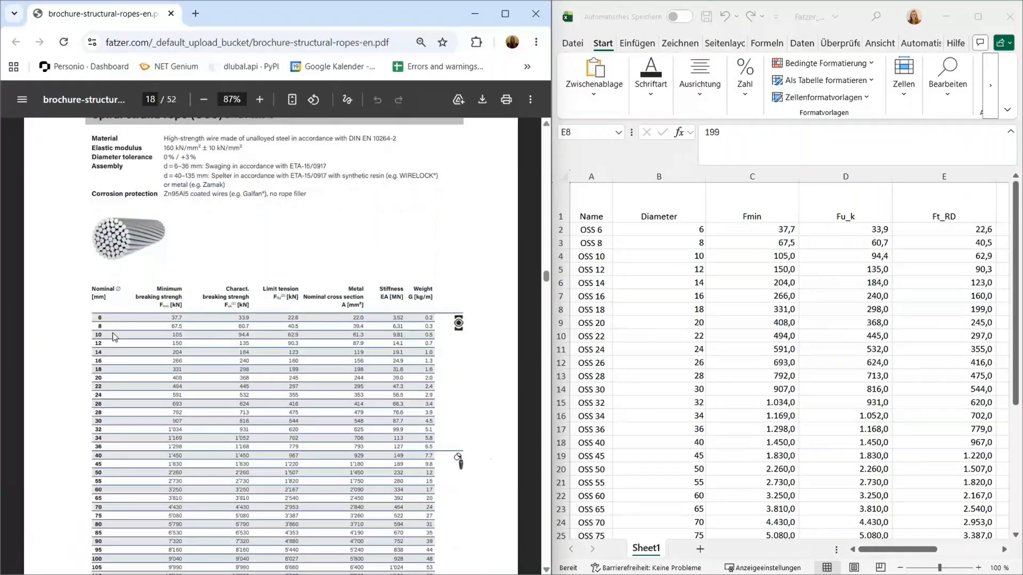
scroll(113, 337, down, 2)
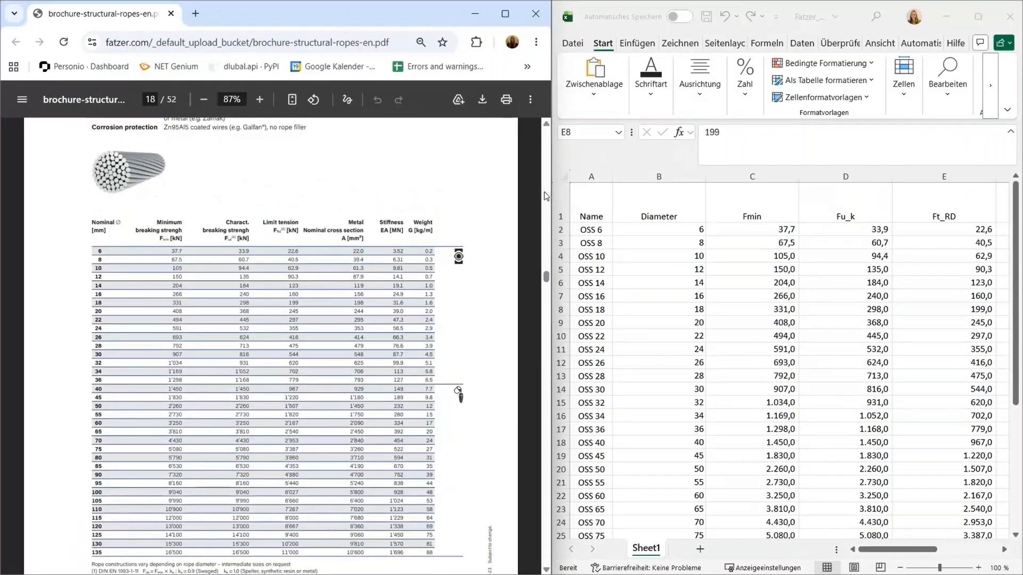
Check the rope names and the Diameter header in the Excel datasheet against the brochure table.
click(588, 230)
click(587, 217)
click(588, 229)
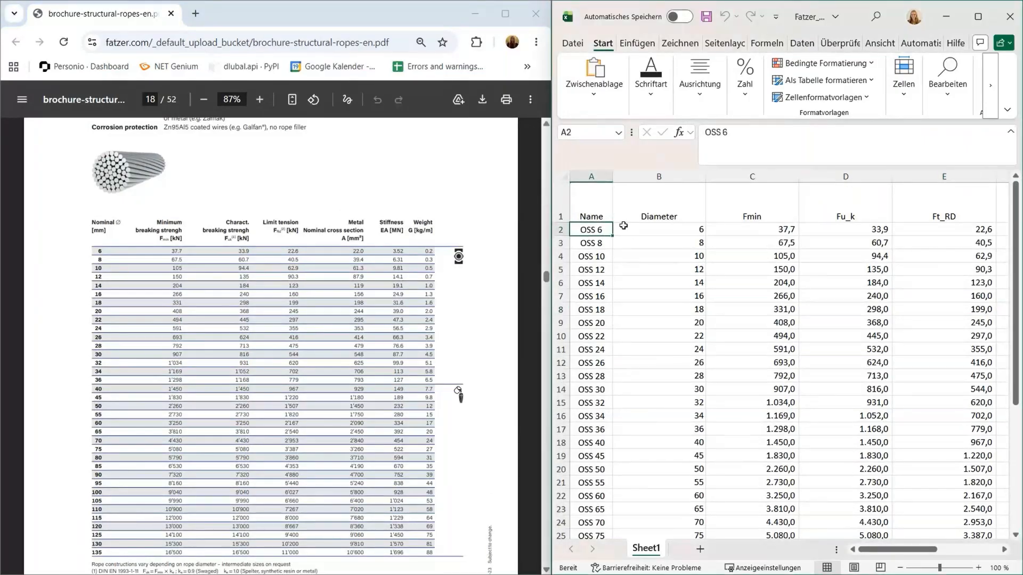
click(600, 244)
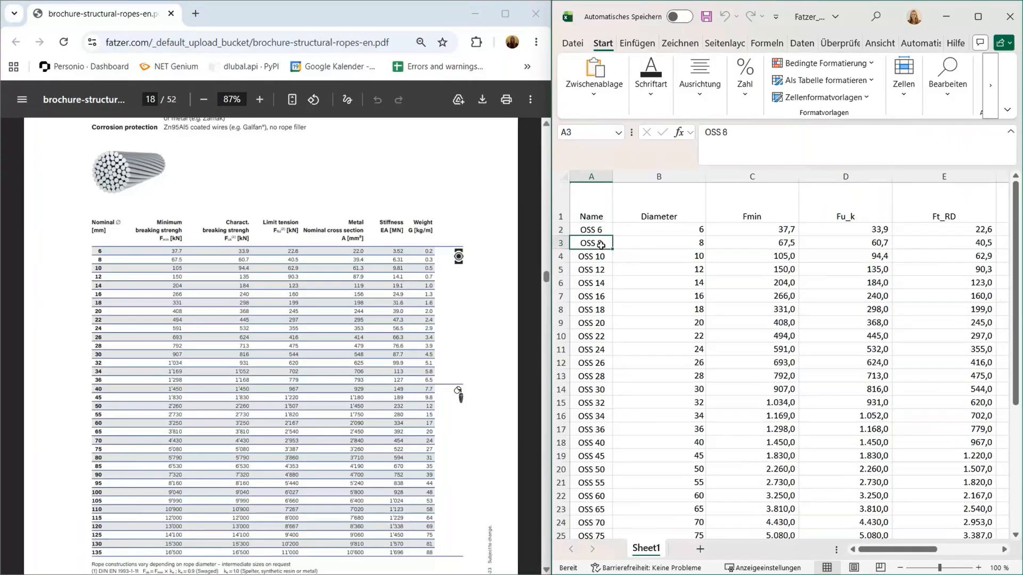
click(595, 231)
click(591, 243)
click(583, 261)
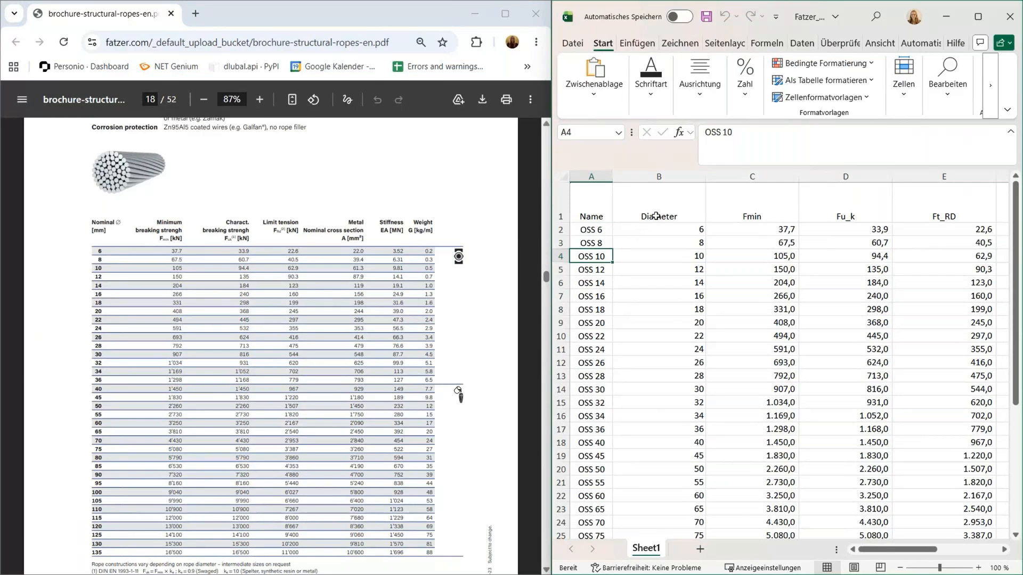
click(655, 214)
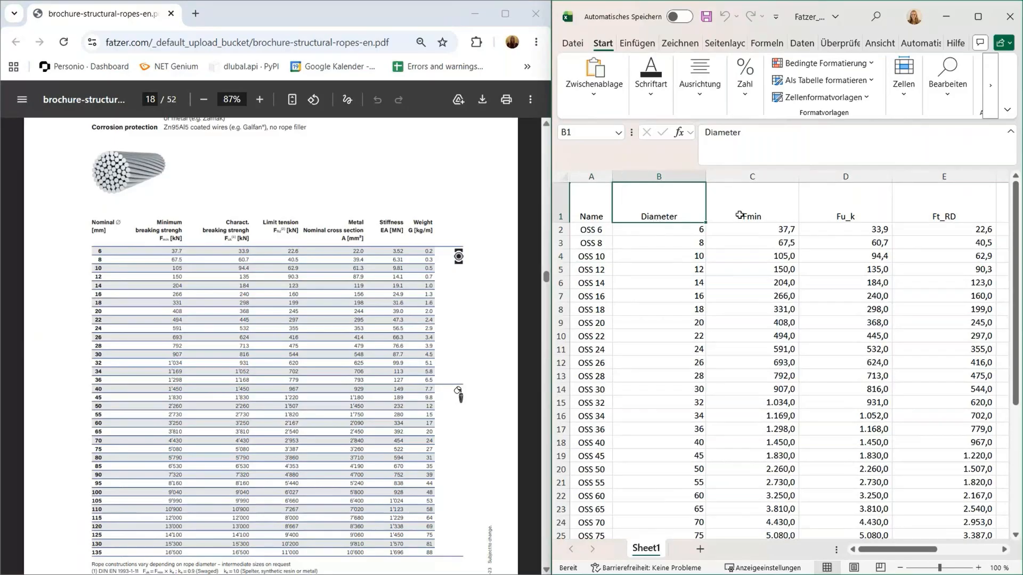
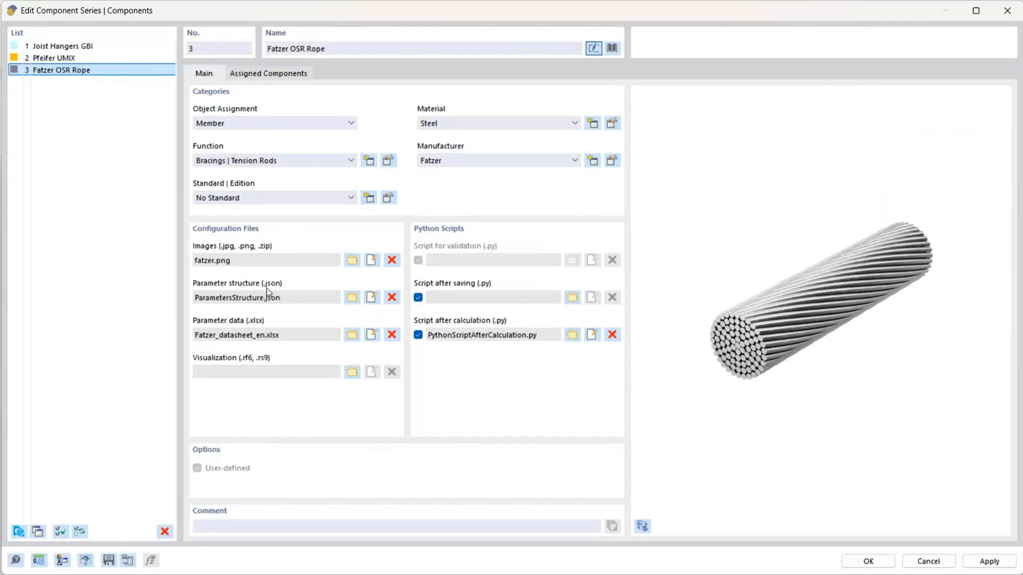
Open the Fatzer series' ParametersStructure.json in VS Code and arrange the Excel datasheet directly beside it.
click(369, 297)
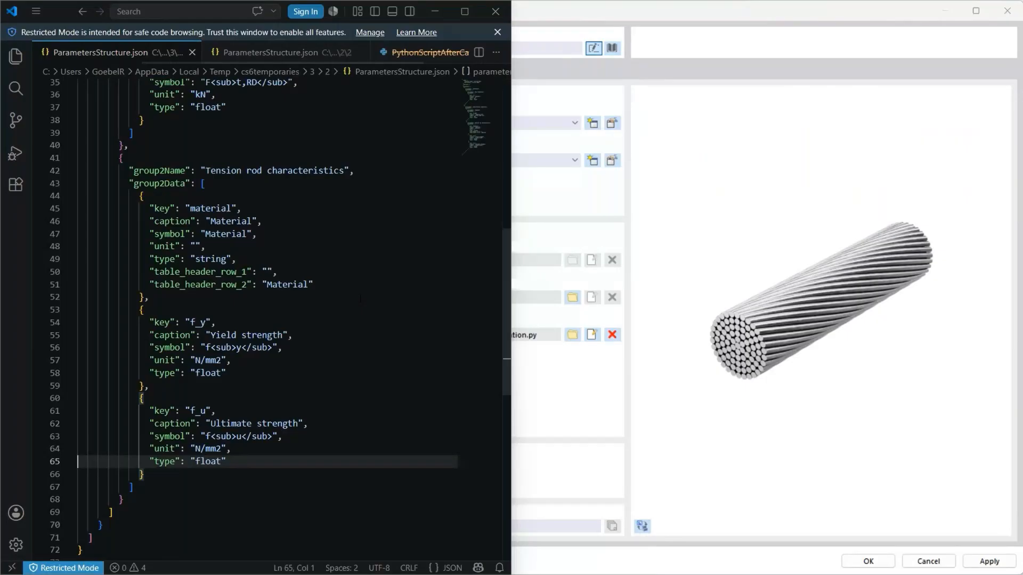
scroll(361, 299, up, 10)
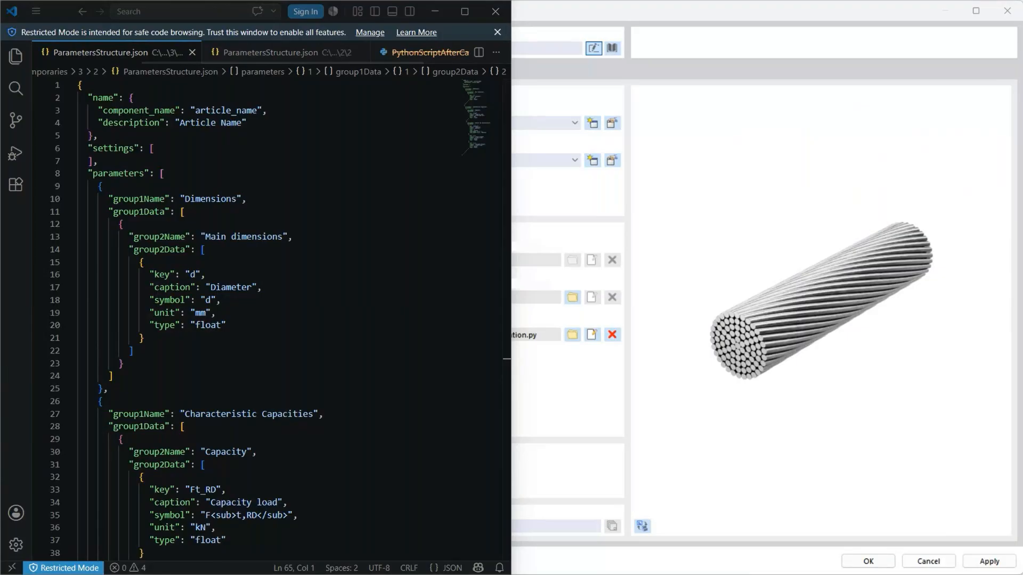
key(alt+Tab)
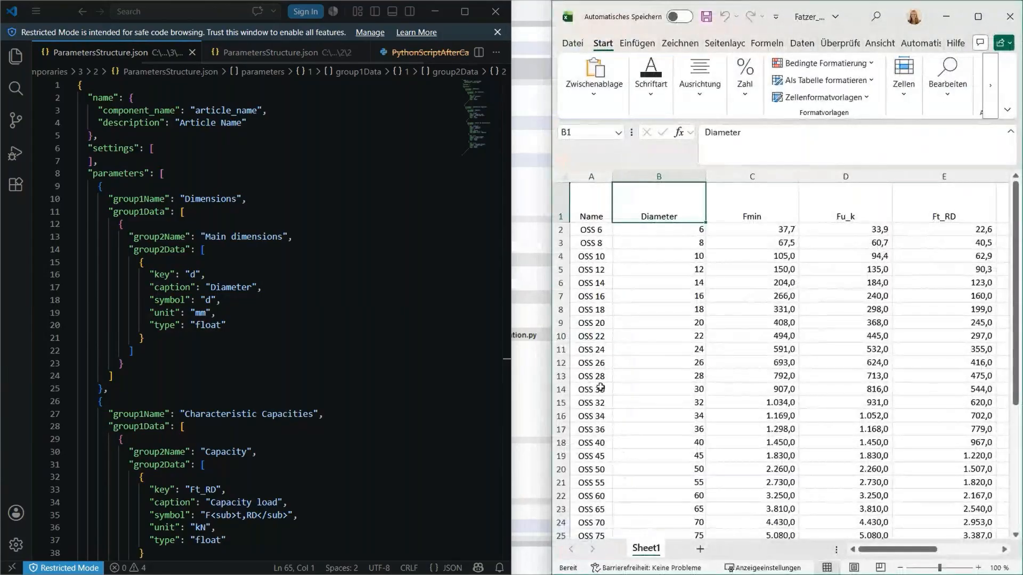
click(557, 322)
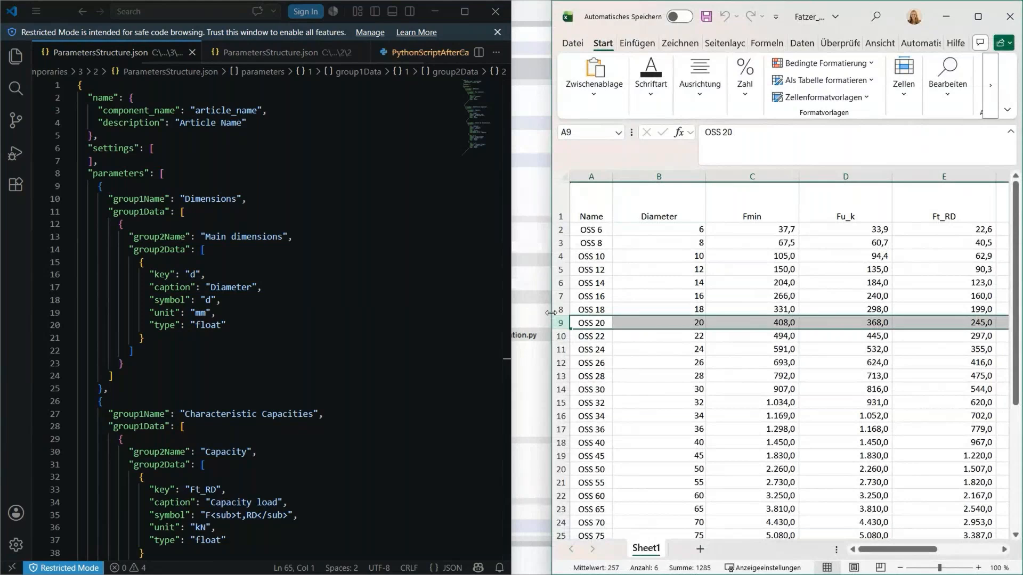
drag(551, 312, 509, 311)
Examine the Dimensions group and its Main dimensions subgroup in ParametersStructure.json.
click(103, 186)
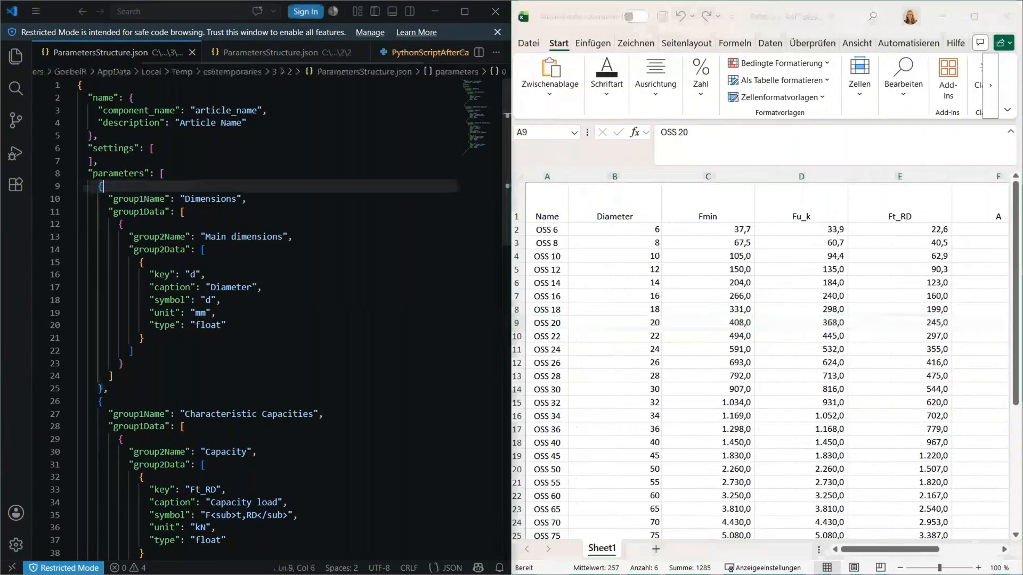
click(209, 199)
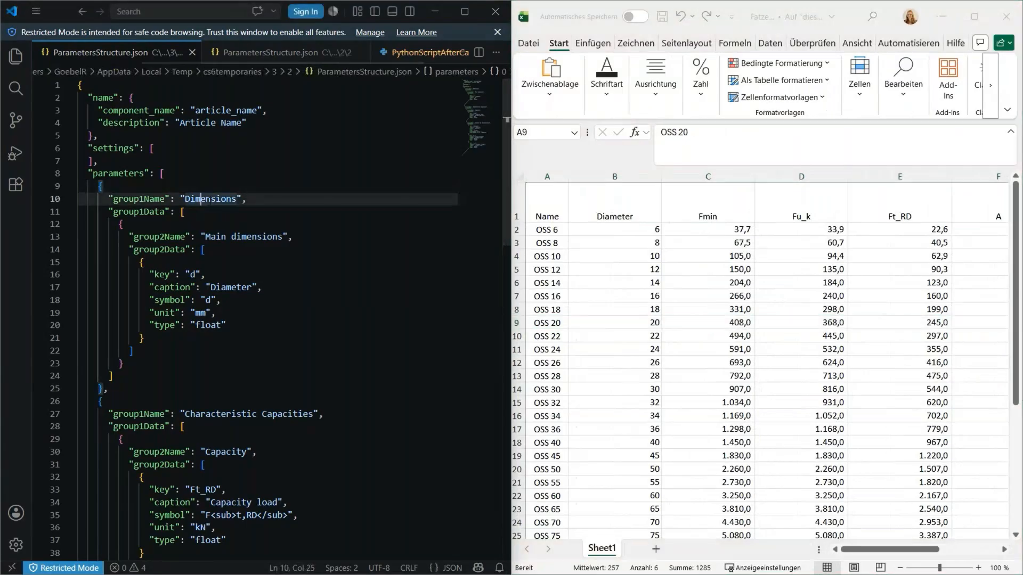
click(221, 249)
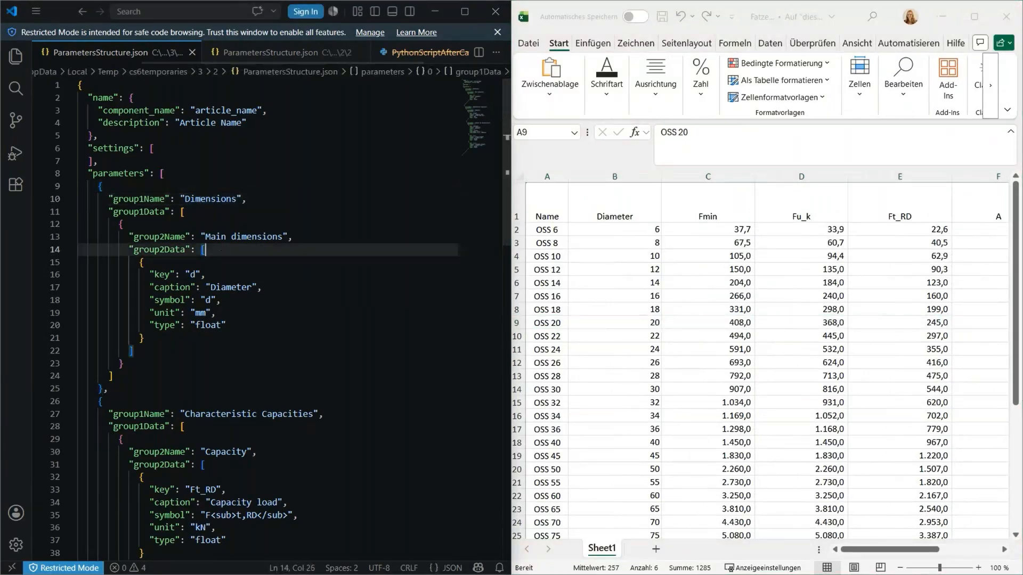
click(201, 238)
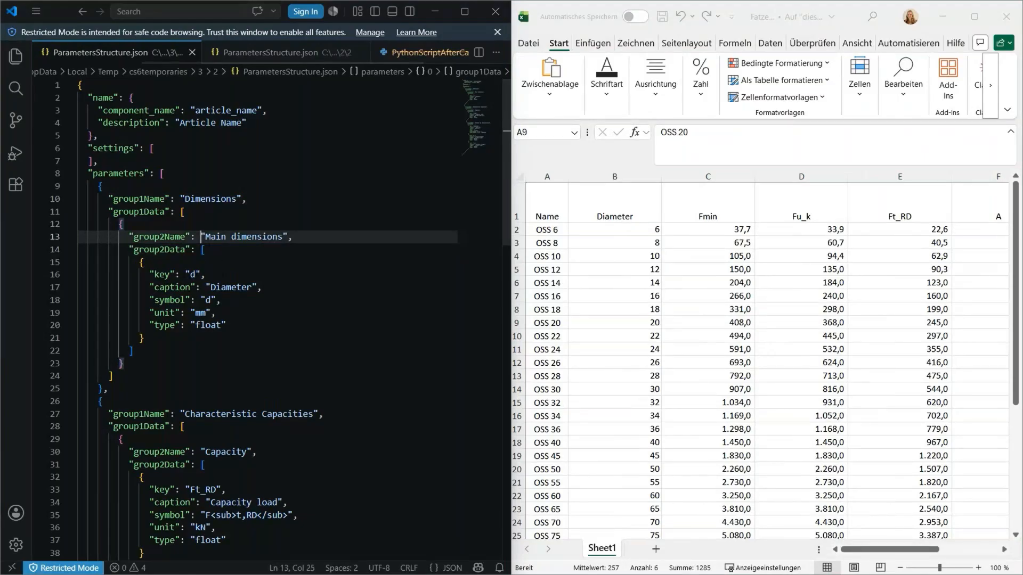
Replace the key of the Main dimensions parameter with the Diameter header text copied from cell B1 of the datasheet.
double_click(192, 274)
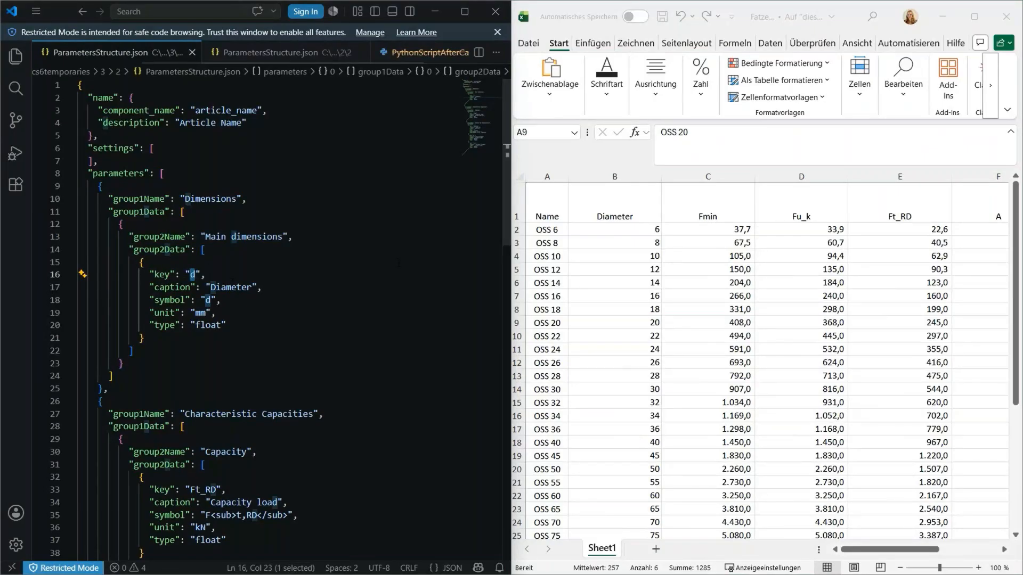
click(621, 220)
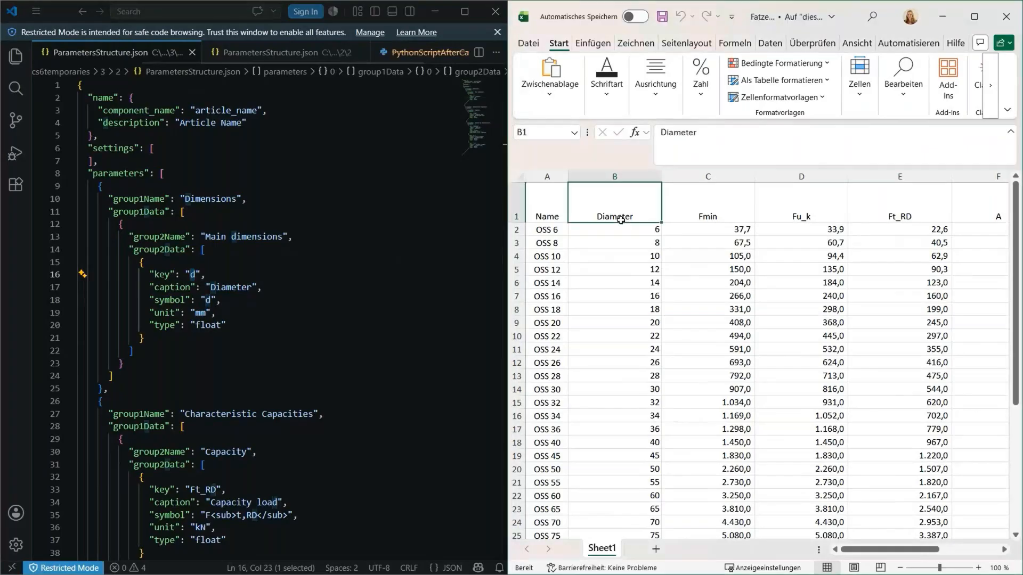
drag(698, 146, 669, 144)
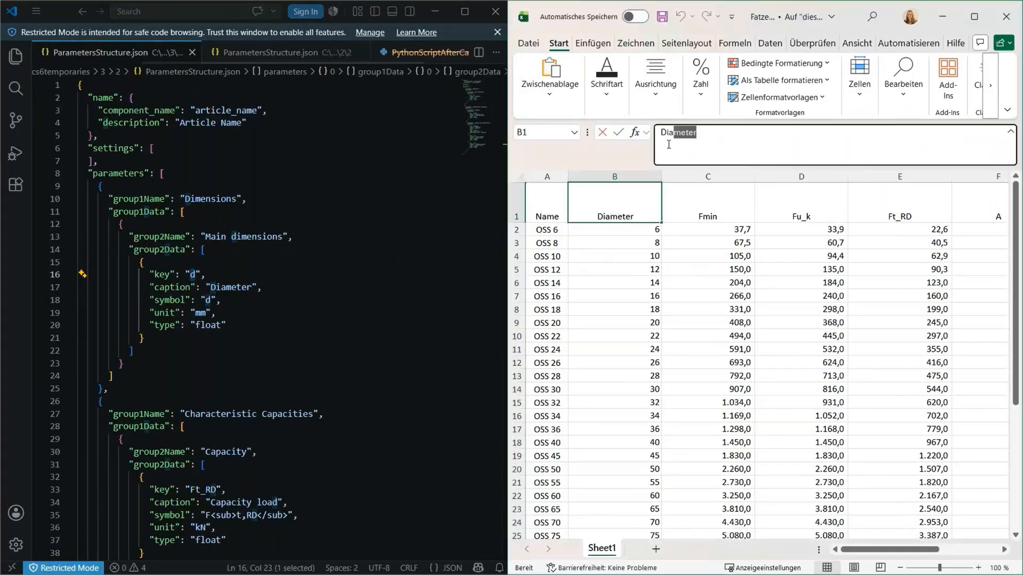
key(shift+Home)
key(ctrl+c)
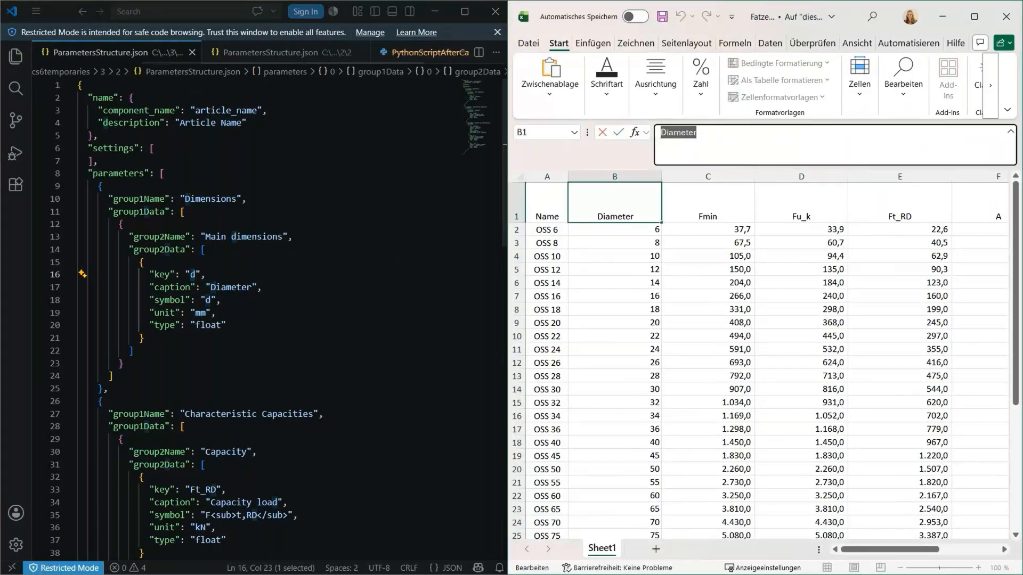
click(195, 275)
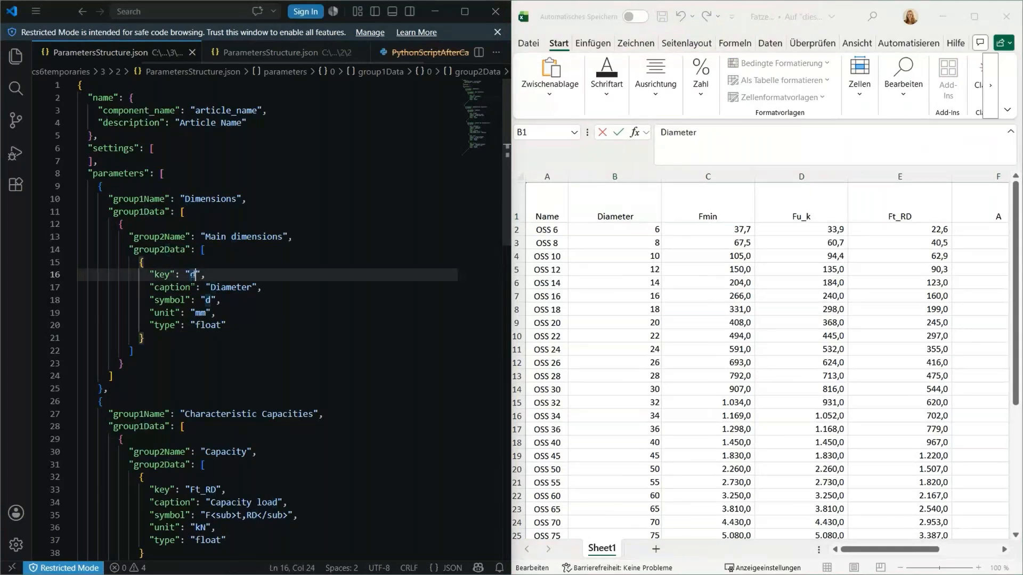
key(BackSpace)
key(ctrl+v)
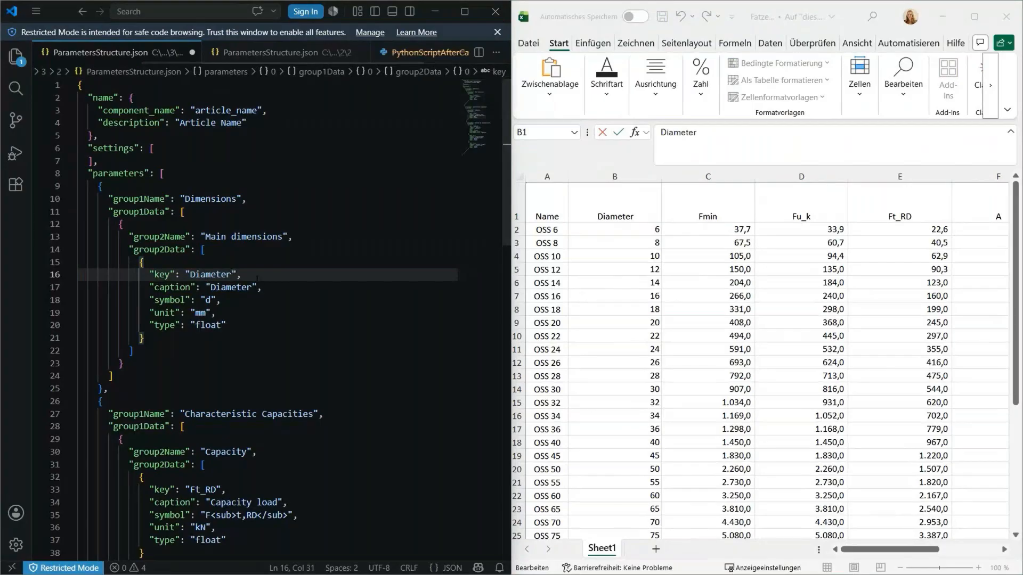
Check the diameter parameter's caption and symbol, and review the Characteristic Capacities group in the JSON file.
click(222, 287)
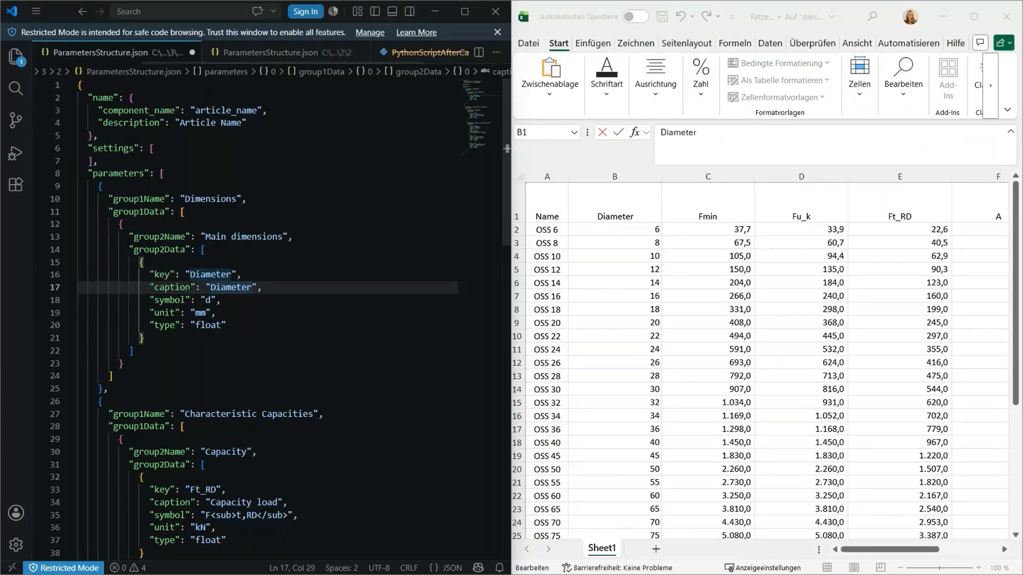
drag(211, 300, 206, 300)
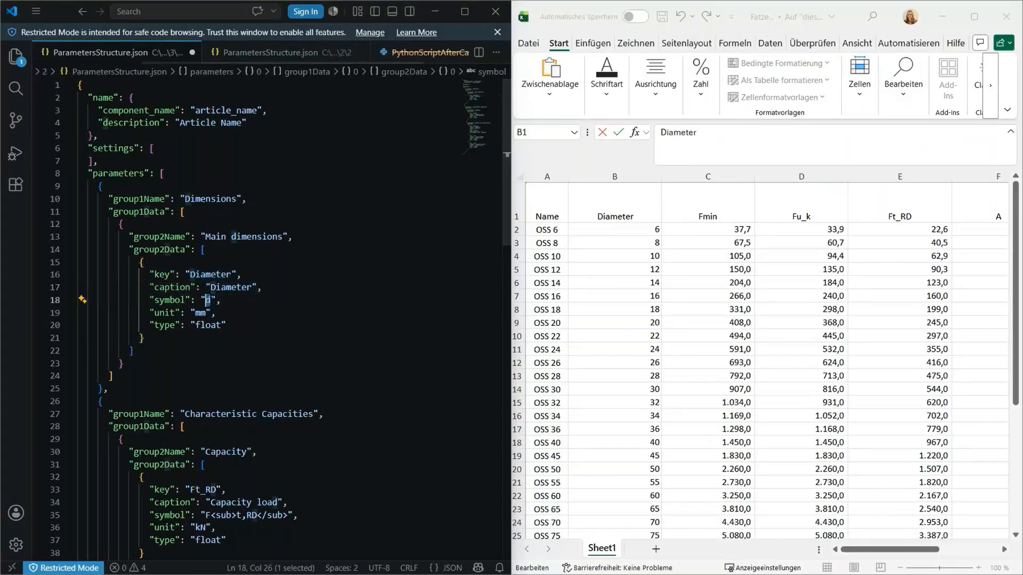
click(211, 301)
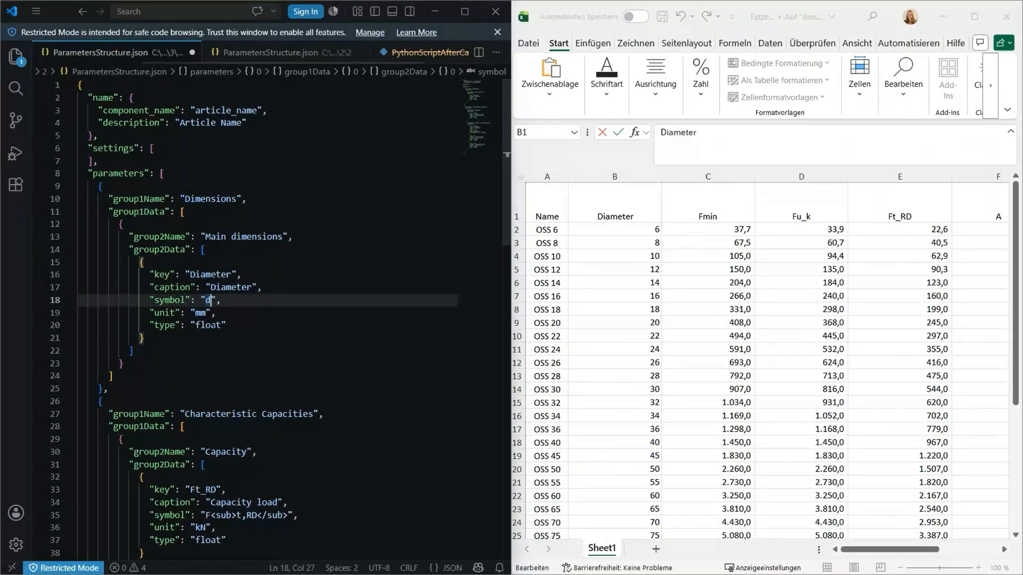
scroll(267, 319, down, 1)
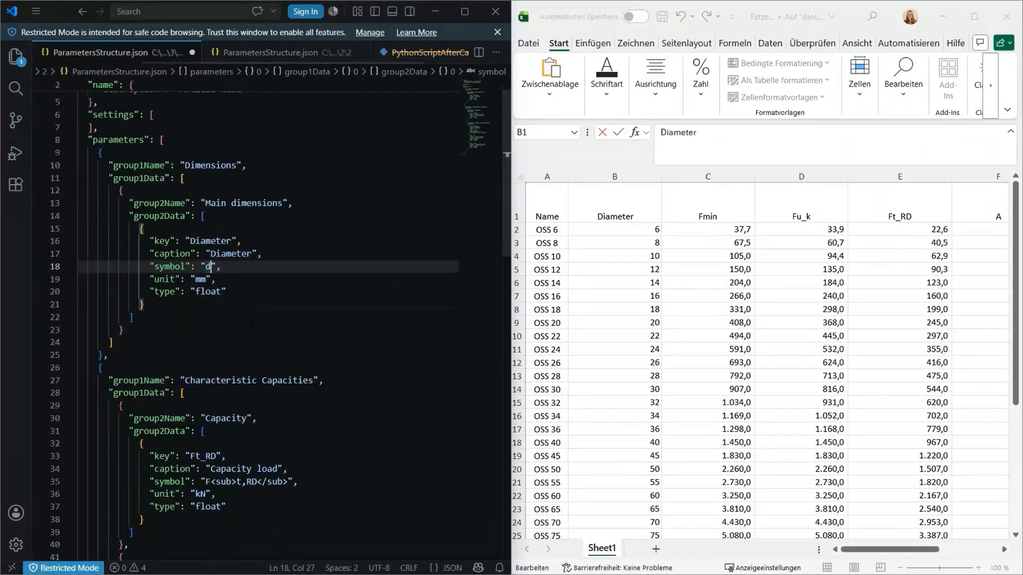
scroll(266, 319, down, 3)
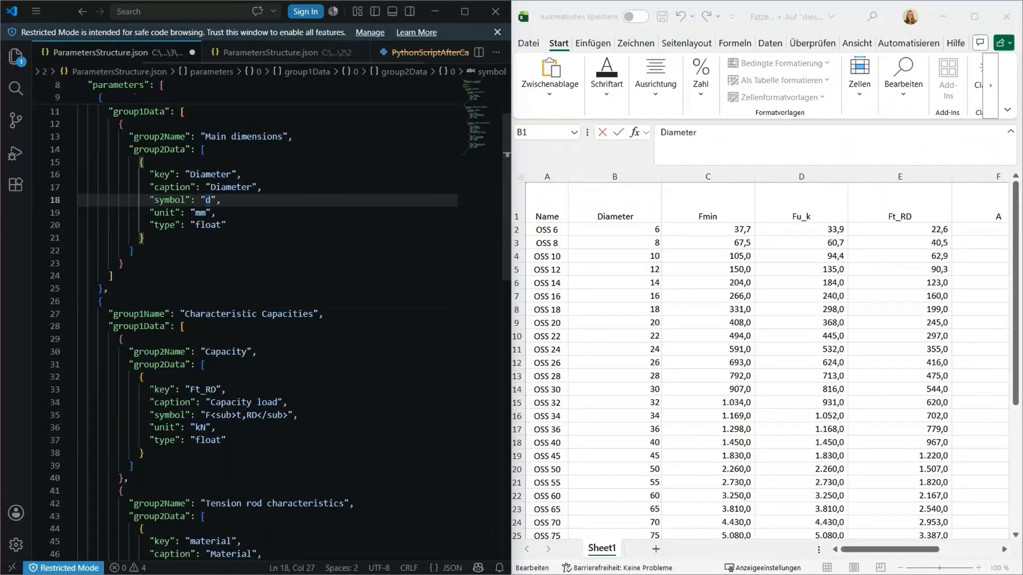
scroll(266, 320, down, 1)
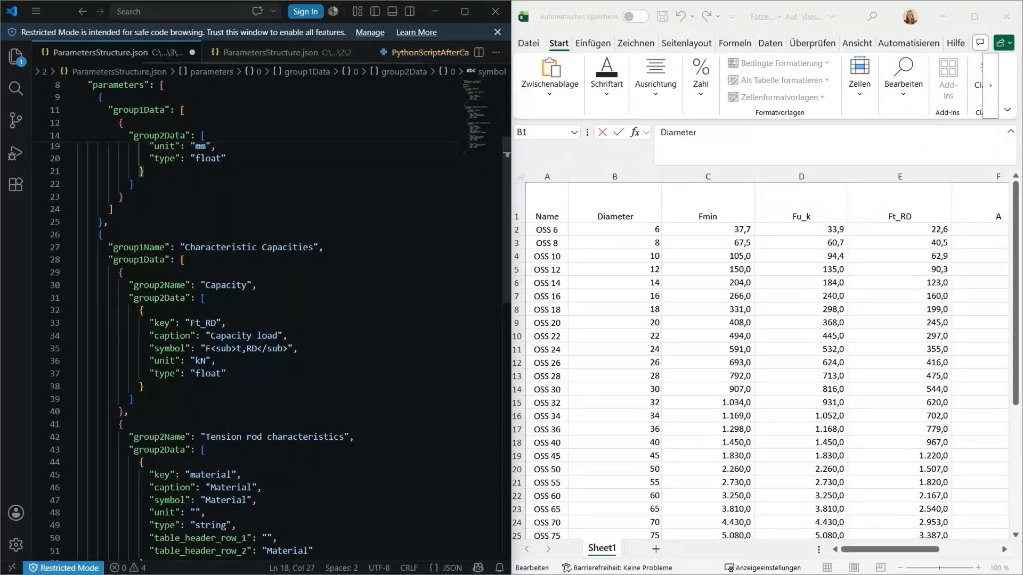
Set the Ft_RD parameter's caption to "Design Tensil Resistance" and rename the Tension rod characteristics subgroup to "Rope characteristics".
scroll(266, 320, down, 2)
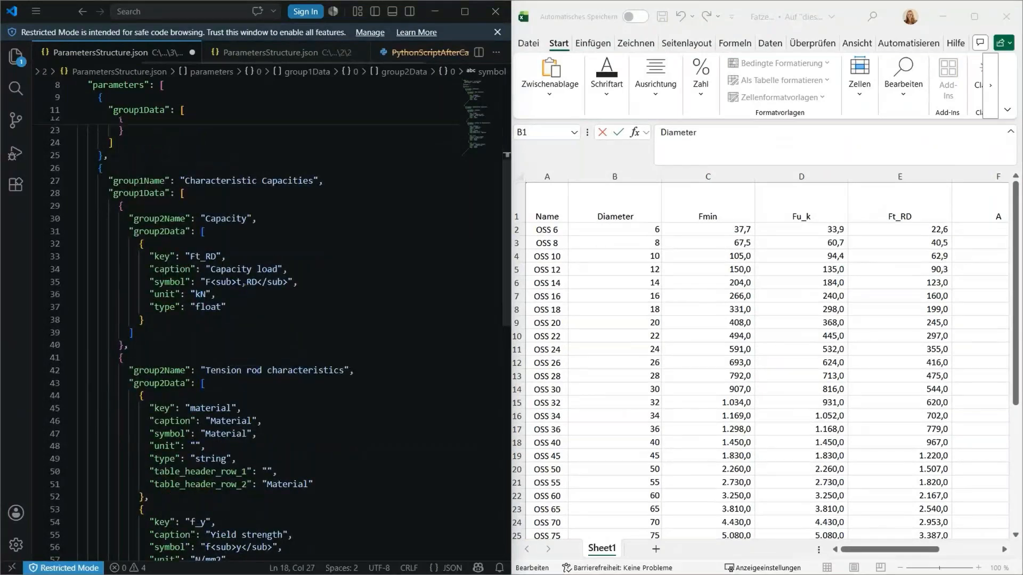
click(218, 256)
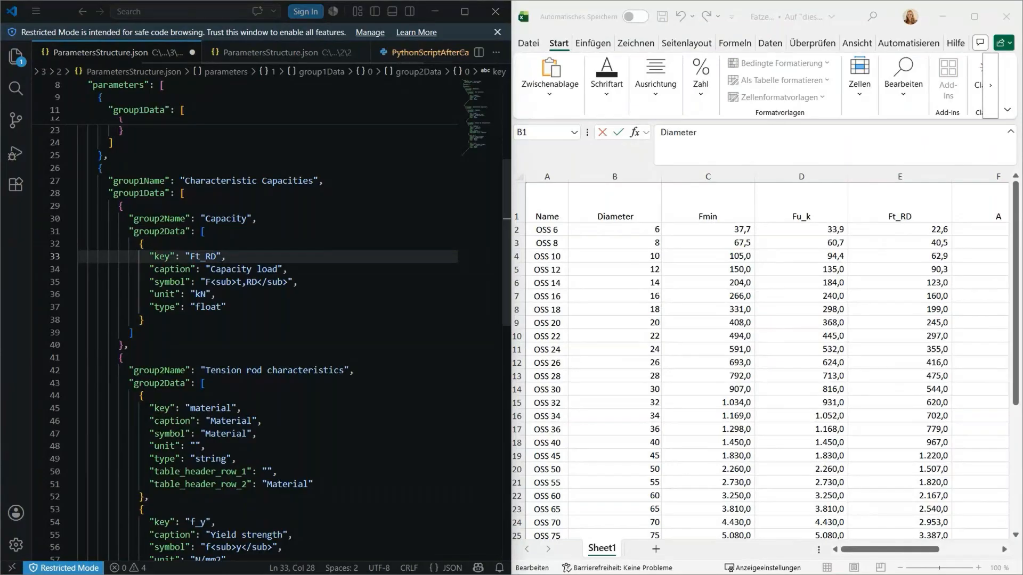
drag(211, 270, 237, 269)
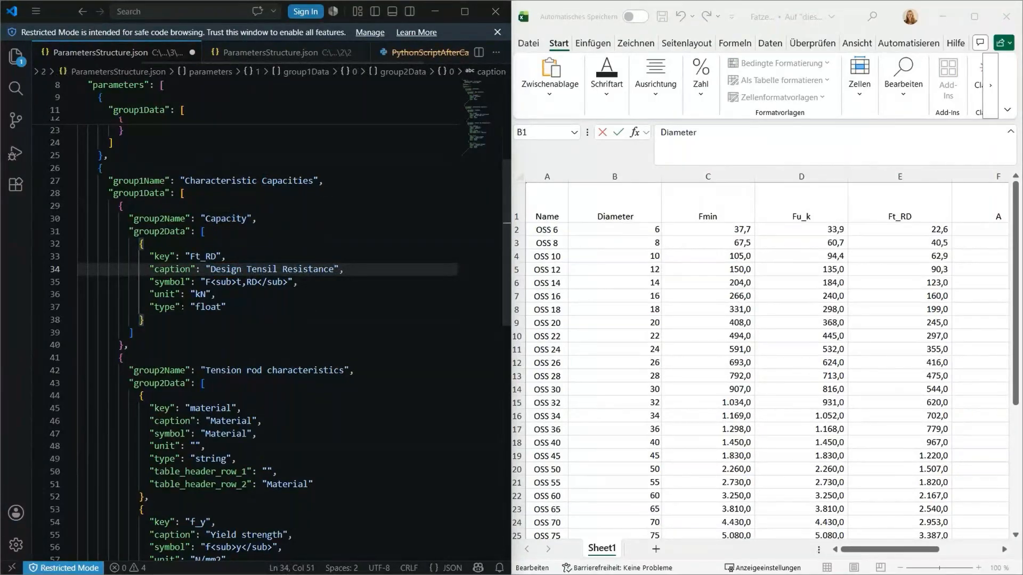
scroll(266, 319, down, 5)
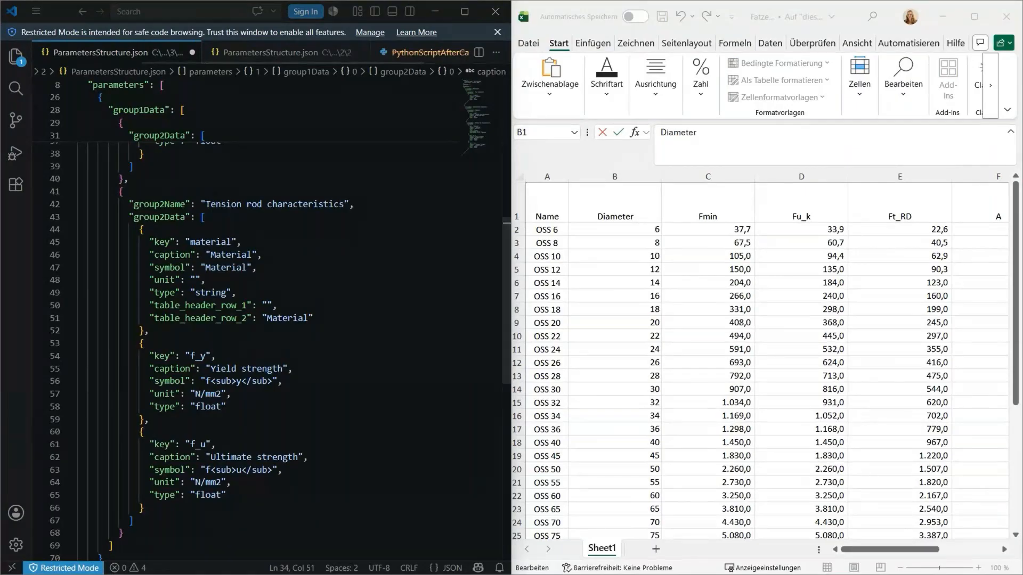
key(ctrl+z)
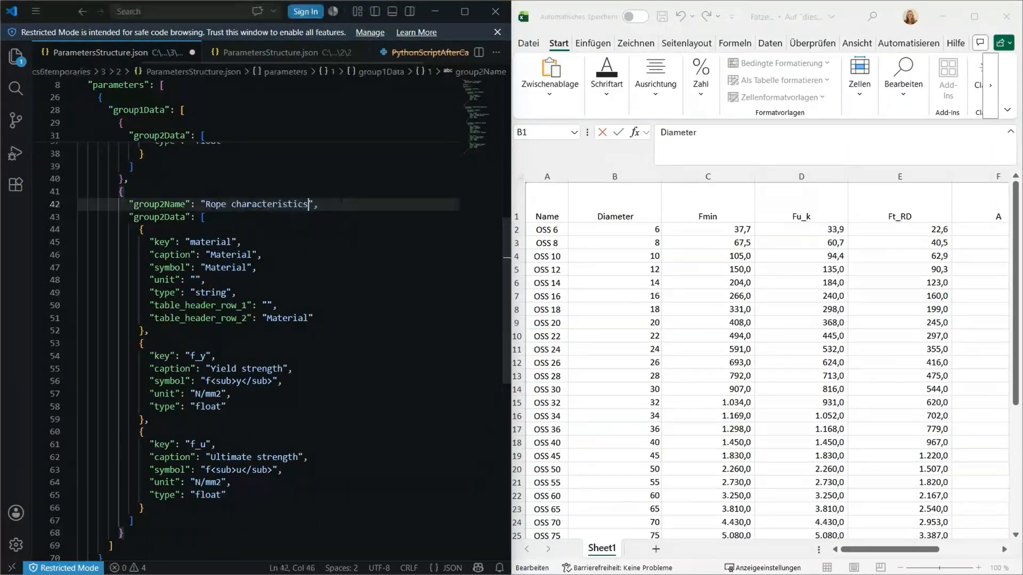
Replace the material parameter's key with Fmin copied from datasheet cell C1, and set its caption to "Minimum Breaking Strength".
drag(207, 242, 212, 242)
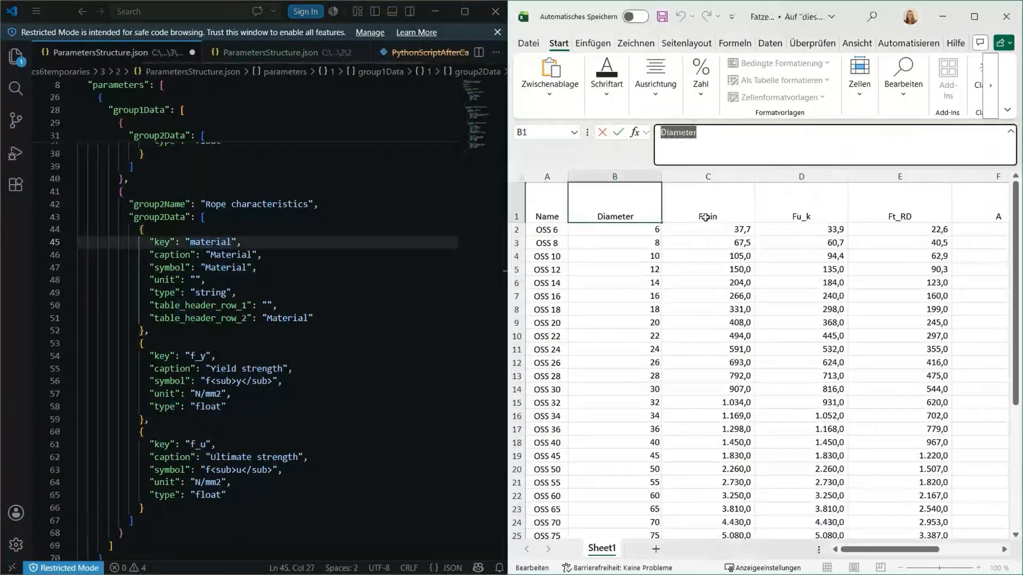
click(716, 196)
drag(684, 155, 630, 130)
key(ctrl+c)
key(alt+Tab)
key(ctrl+d)
key(ctrl+v)
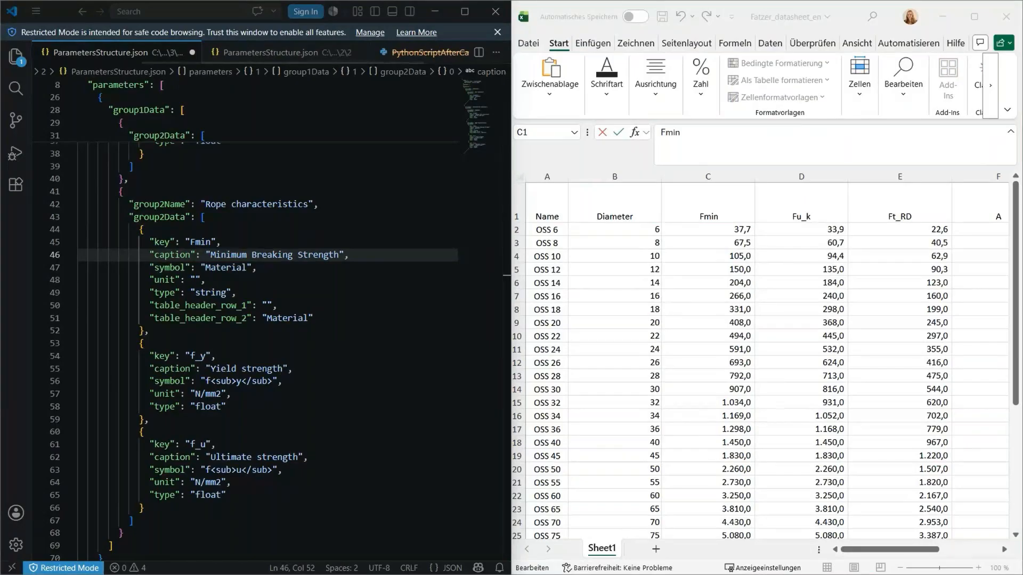
Give the Fmin parameter the symbol F<sub>min</sub>, the unit kN and the type float.
double_click(224, 268)
key(ctrl+v)
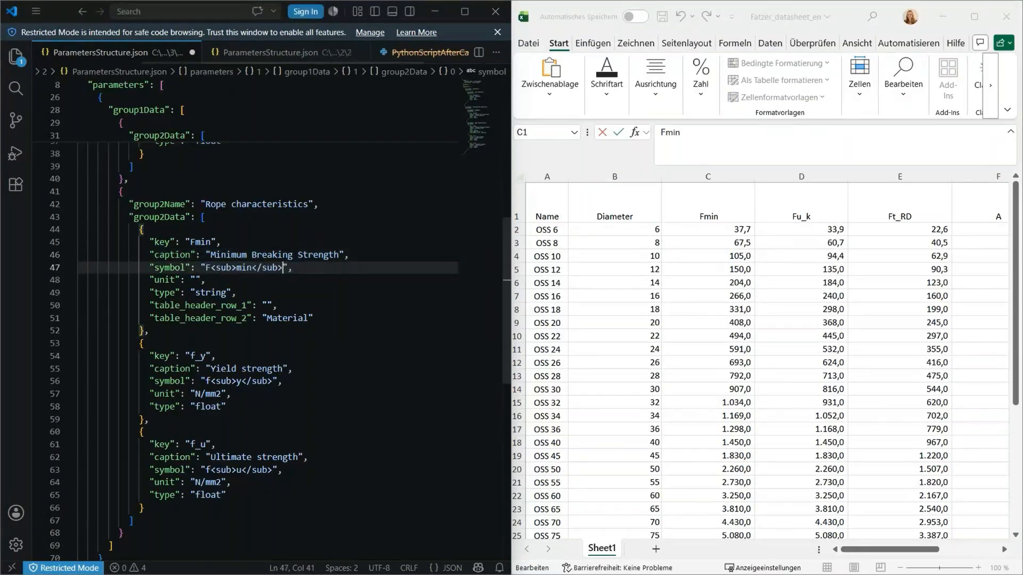
click(199, 279)
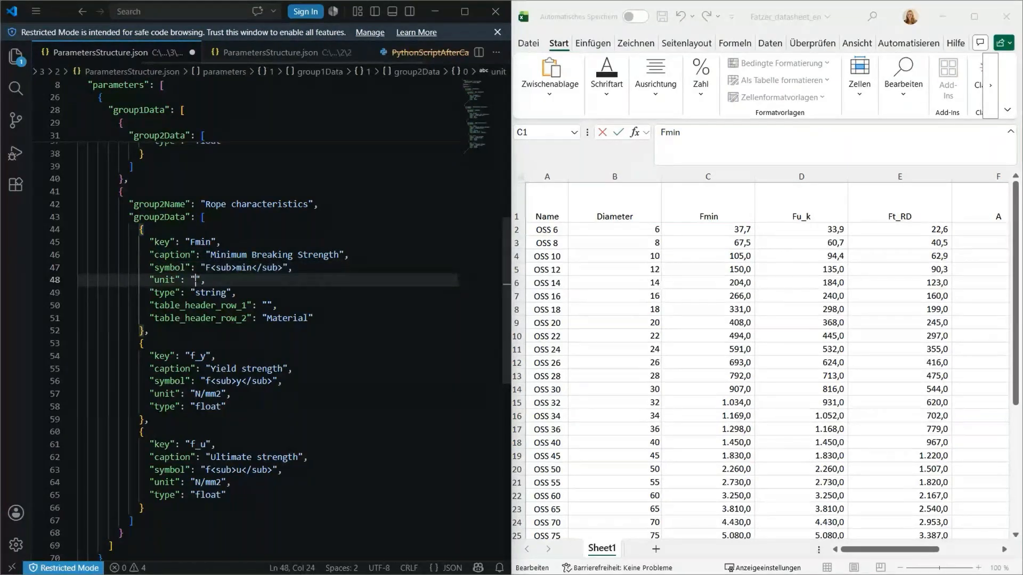
text(kN)
key(Escape)
double_click(211, 292)
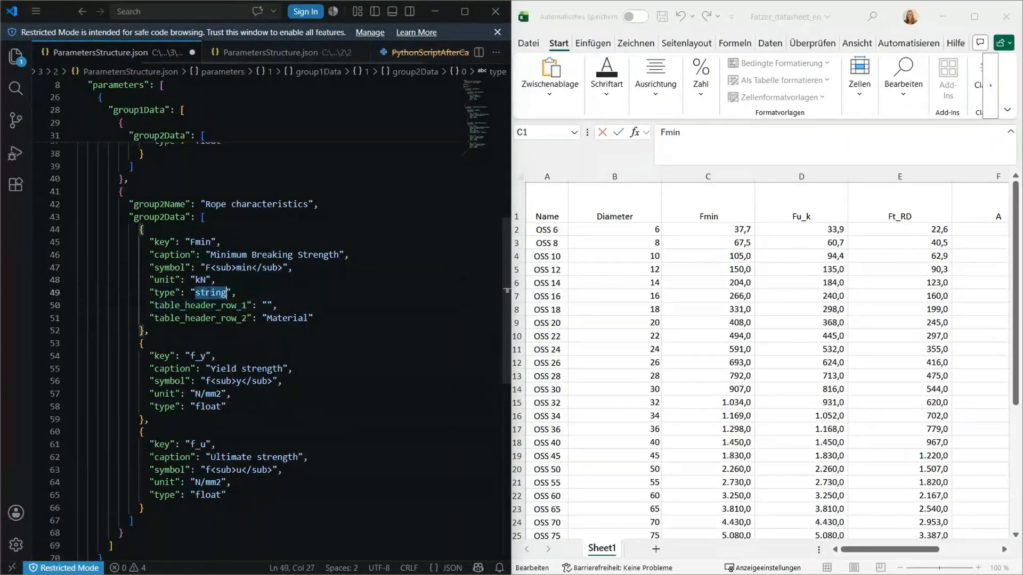
text(float)
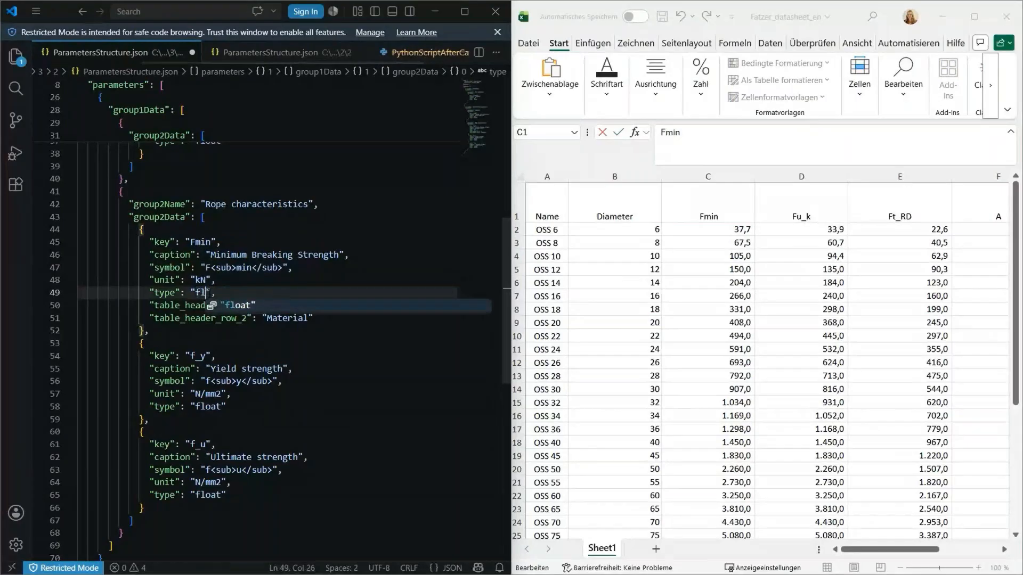
Delete the table_header_row_1 and table_header_row_2 lines and the leftover comma after the type in the Fmin parameter.
click(236, 358)
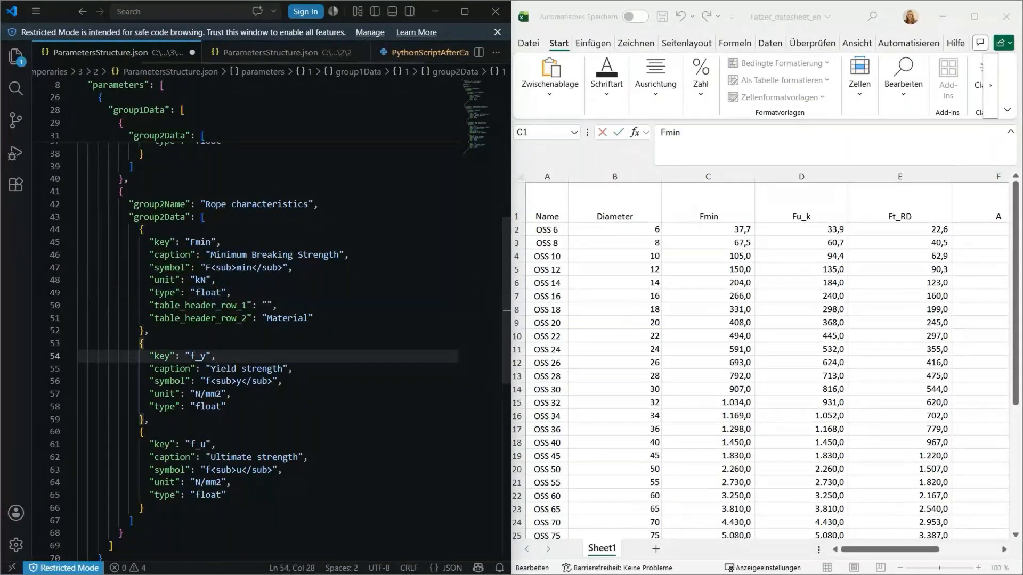
drag(313, 318, 235, 292)
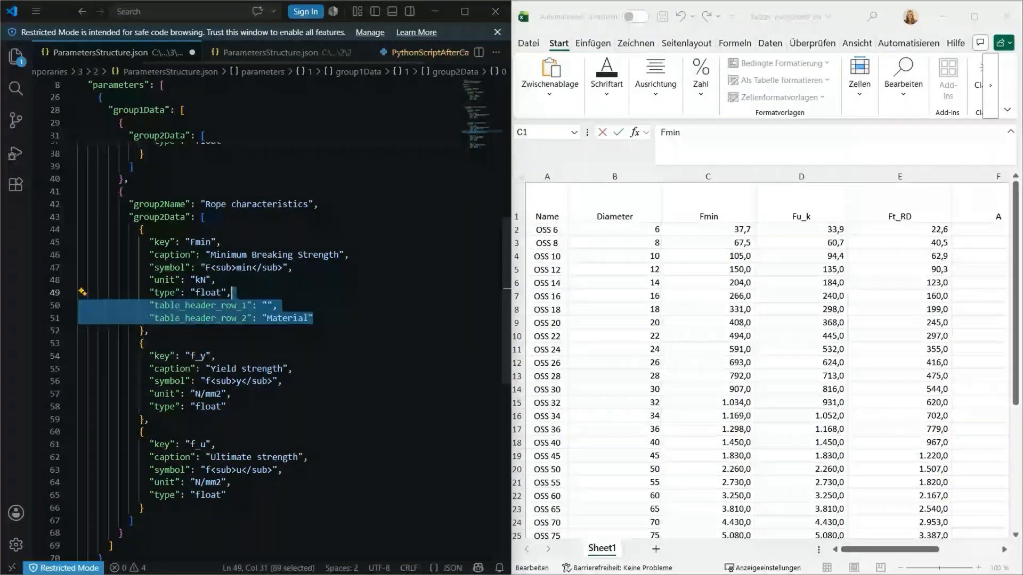
key(BackSpace)
key(BackSpace)
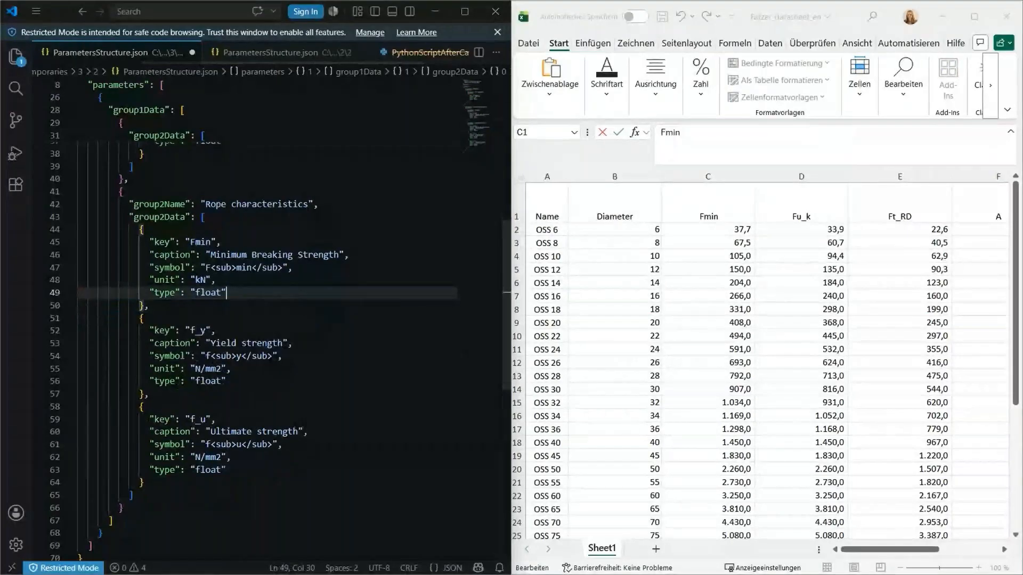
Replace the f_y key with Fu_k copied from datasheet cell D1, and set its caption to "Charact. Breaking Strength".
click(802, 208)
drag(716, 144, 659, 133)
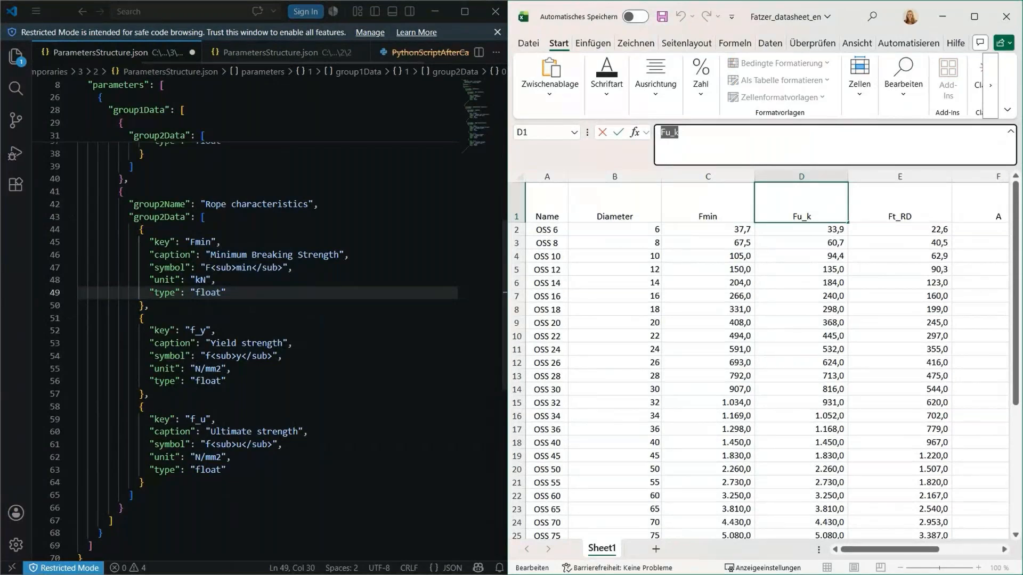
double_click(200, 331)
key(ctrl+v)
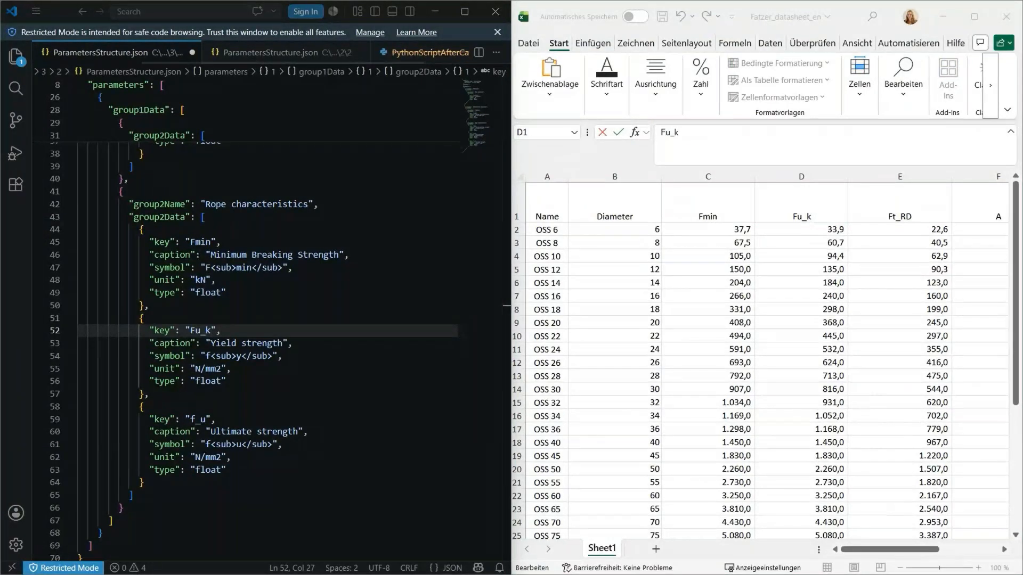
drag(283, 343, 211, 343)
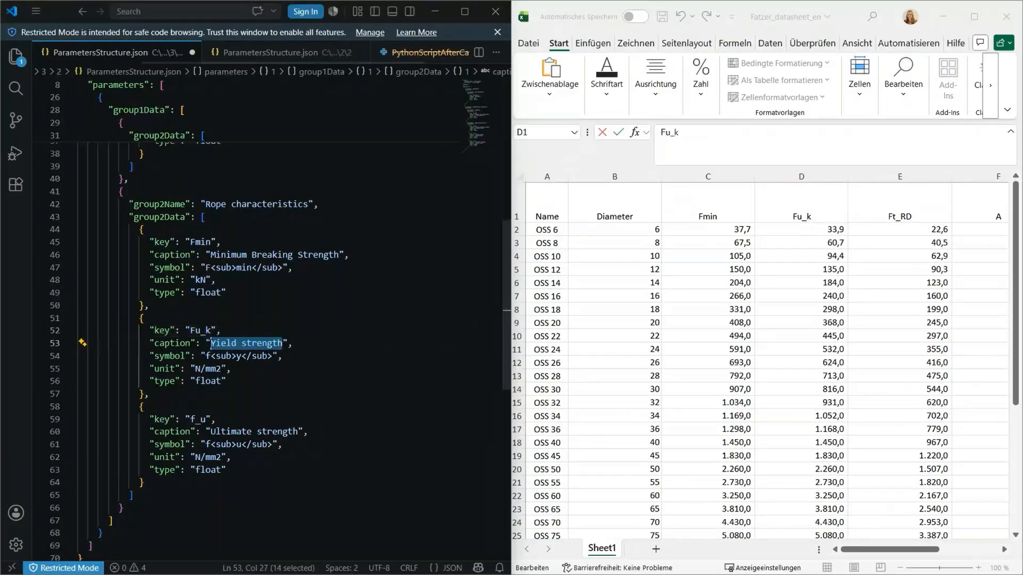
key(ctrl+v)
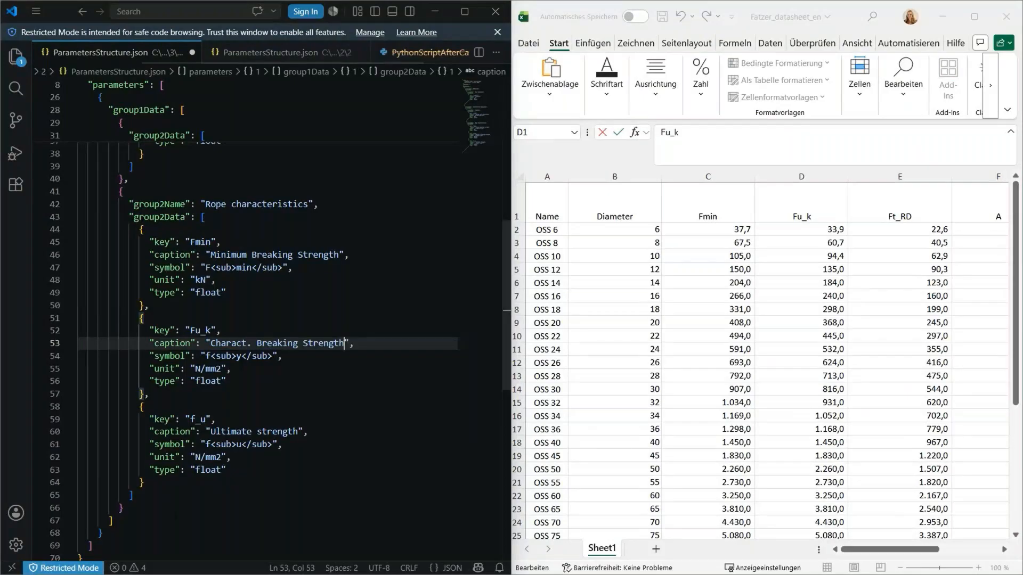
Set the Fu_k parameter's symbol to F<sub>uk</sub> and its unit to kN.
drag(205, 355, 248, 356)
text(F)
click(238, 357)
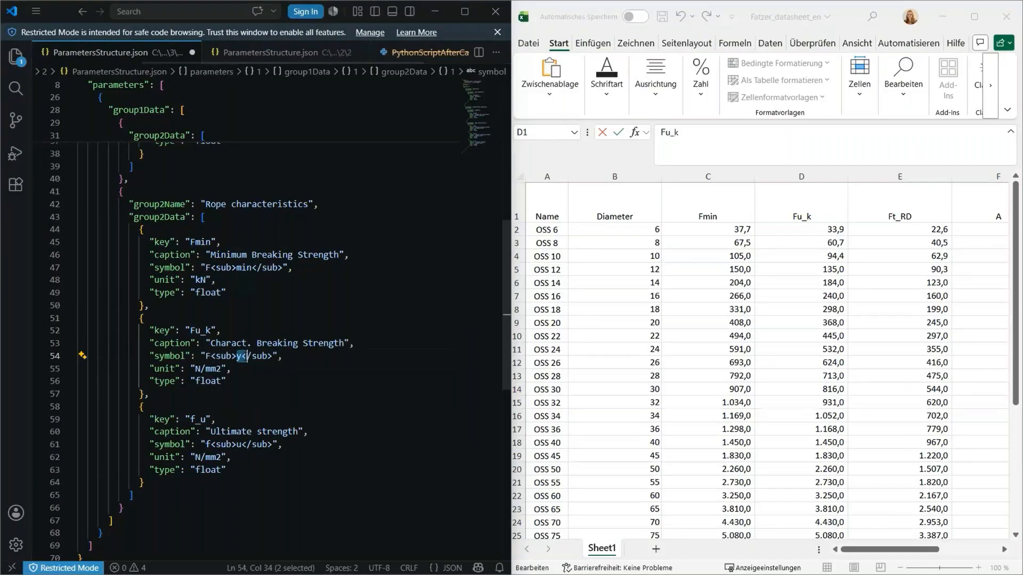
text(uk<)
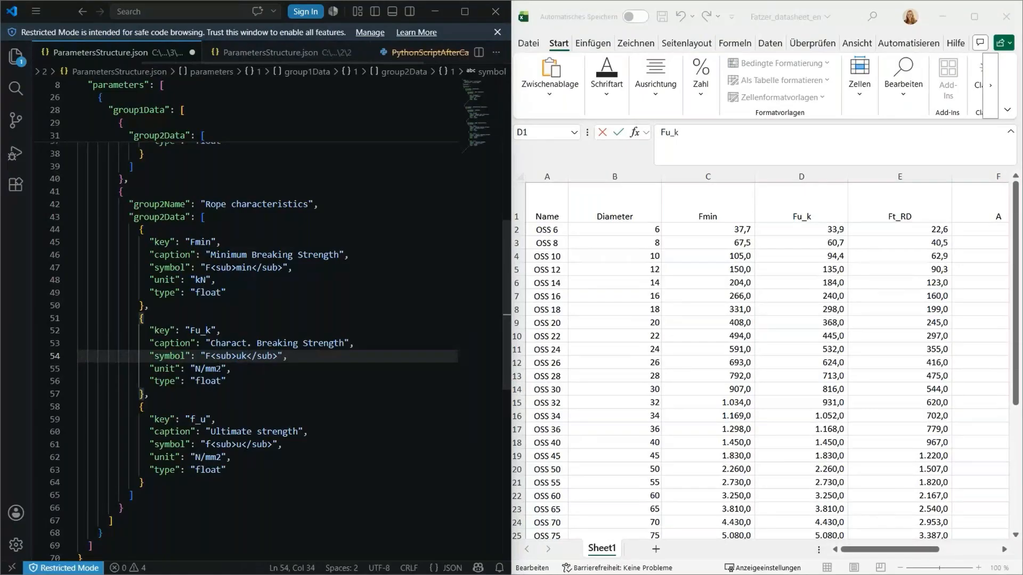
click(221, 368)
key(BackSpace)
key(BackSpace)
key(BackSpace)
key(BackSpace)
key(BackSpace)
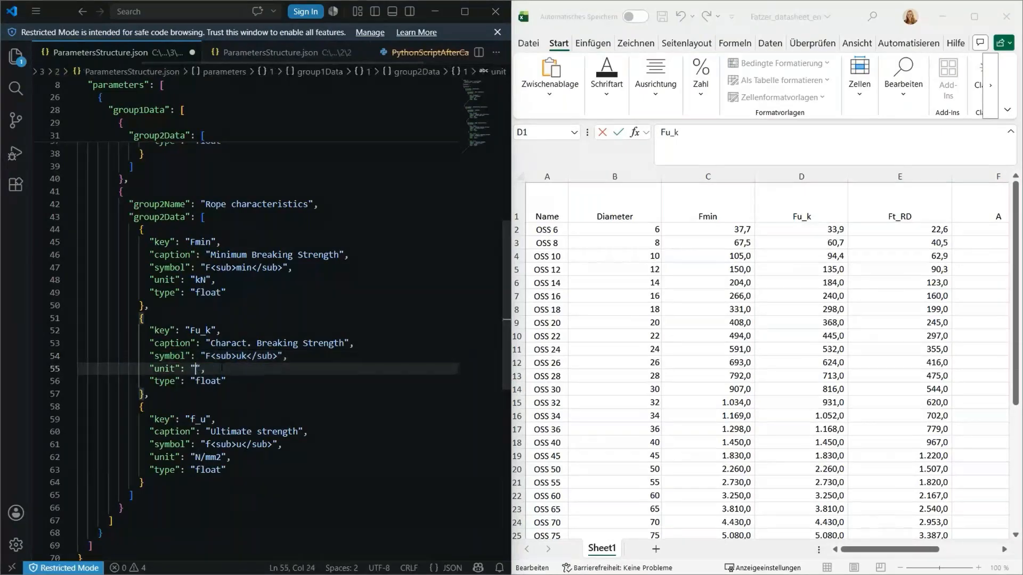
text(kN)
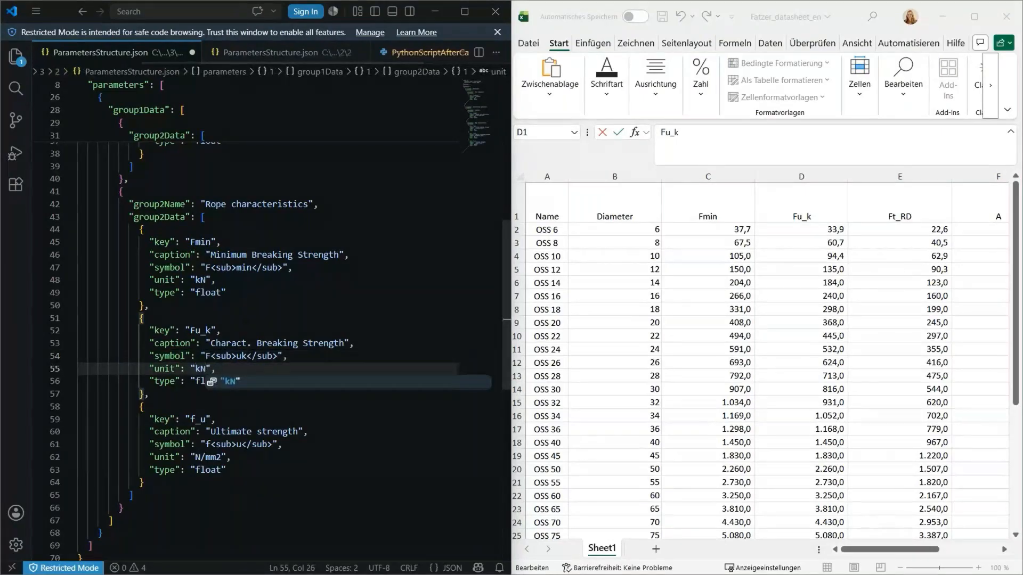
click(245, 321)
Change the f_u key to A, matching the datasheet's cross-section column, and set its caption to "Metal Nominal Cross-Section".
scroll(246, 323, down, 1)
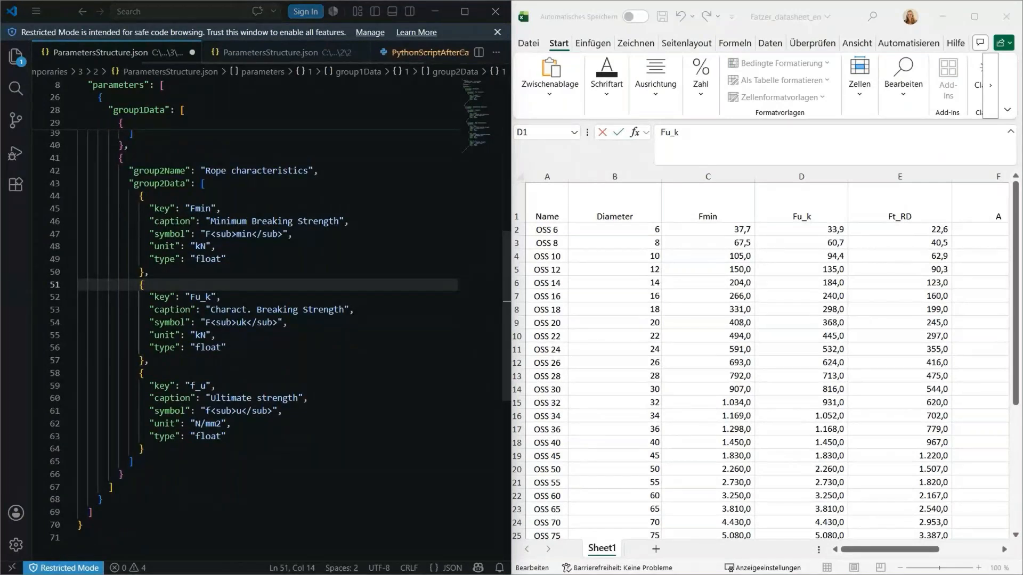
double_click(198, 385)
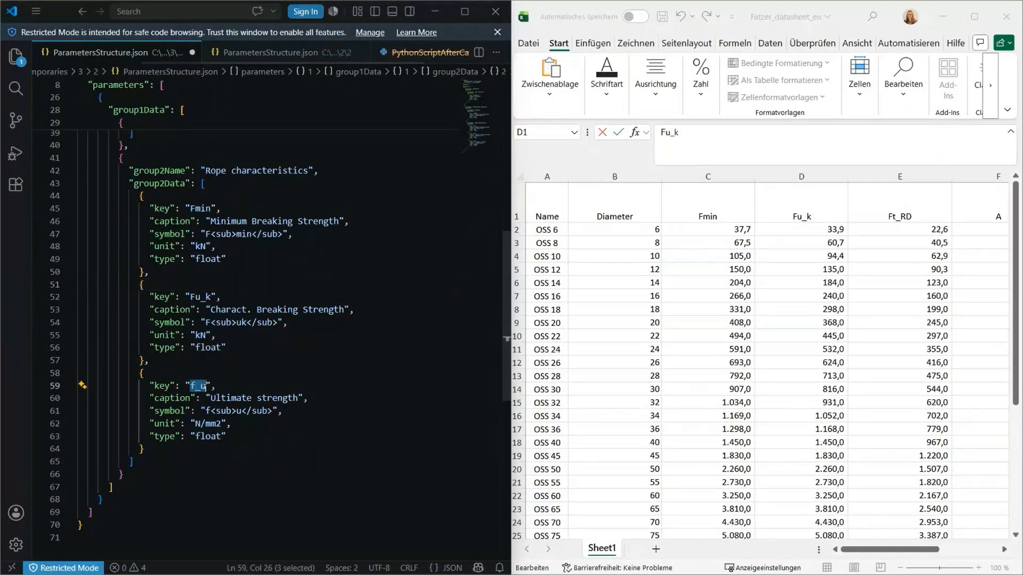
key(ctrl+a)
click(206, 385)
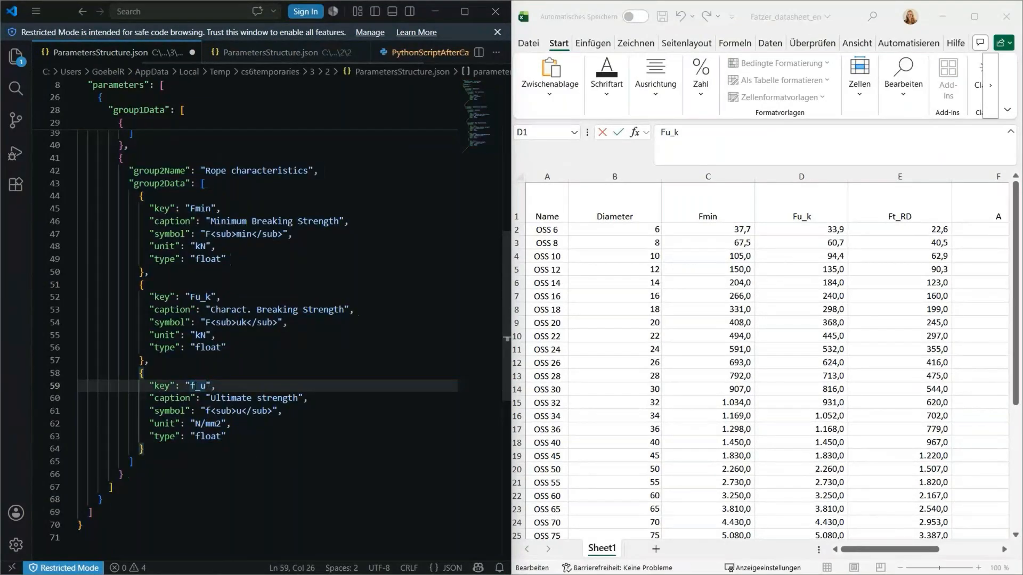
double_click(197, 386)
text(A)
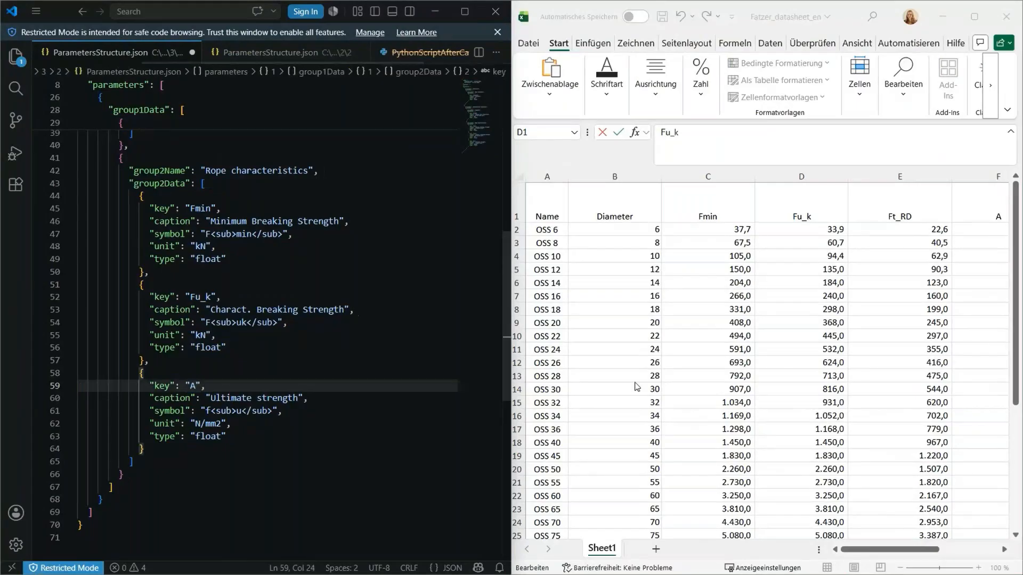
click(638, 388)
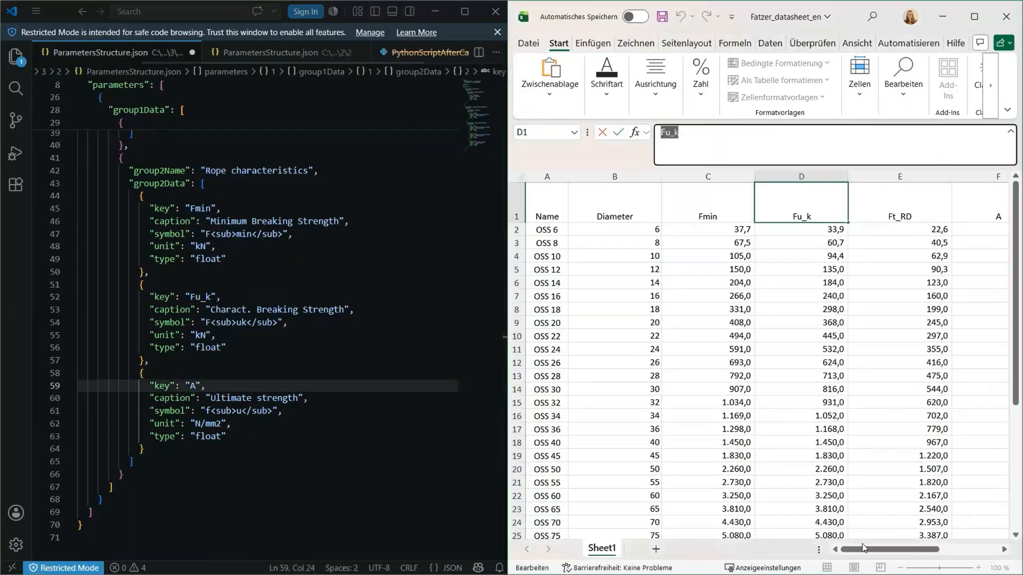
drag(864, 549, 885, 548)
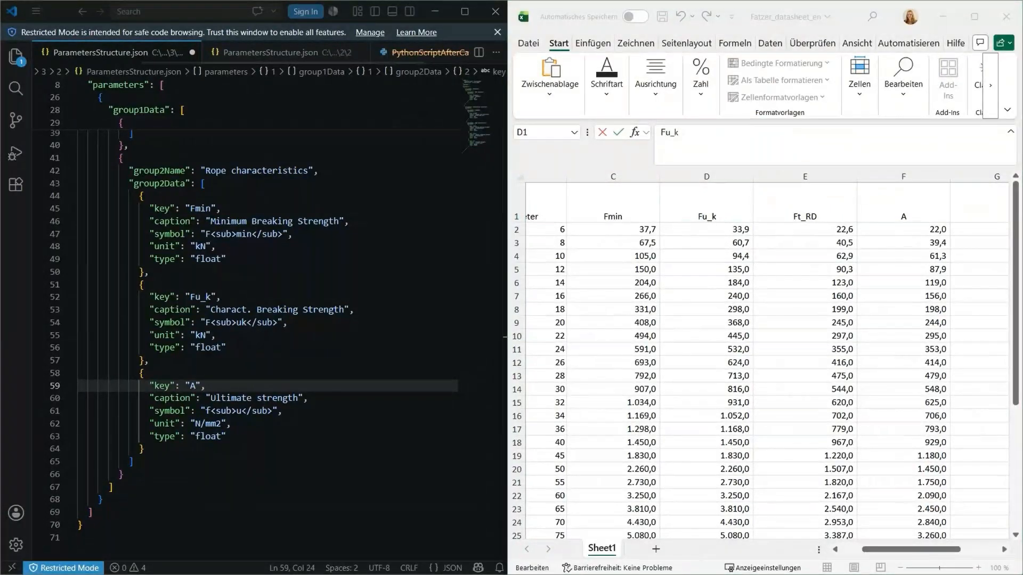
double_click(277, 398)
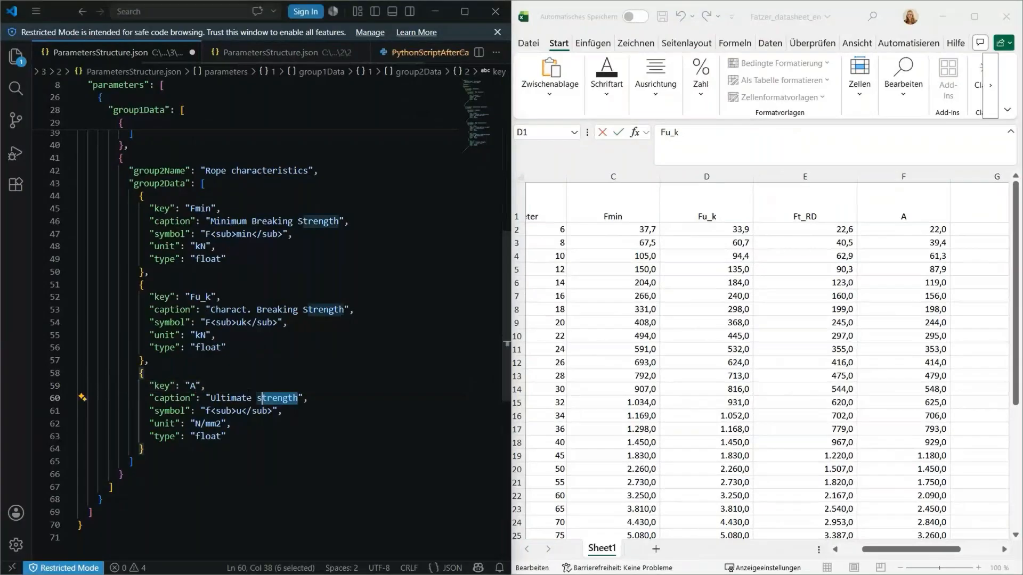
drag(277, 398, 212, 398)
text(Metal Nominal Cross-Section)
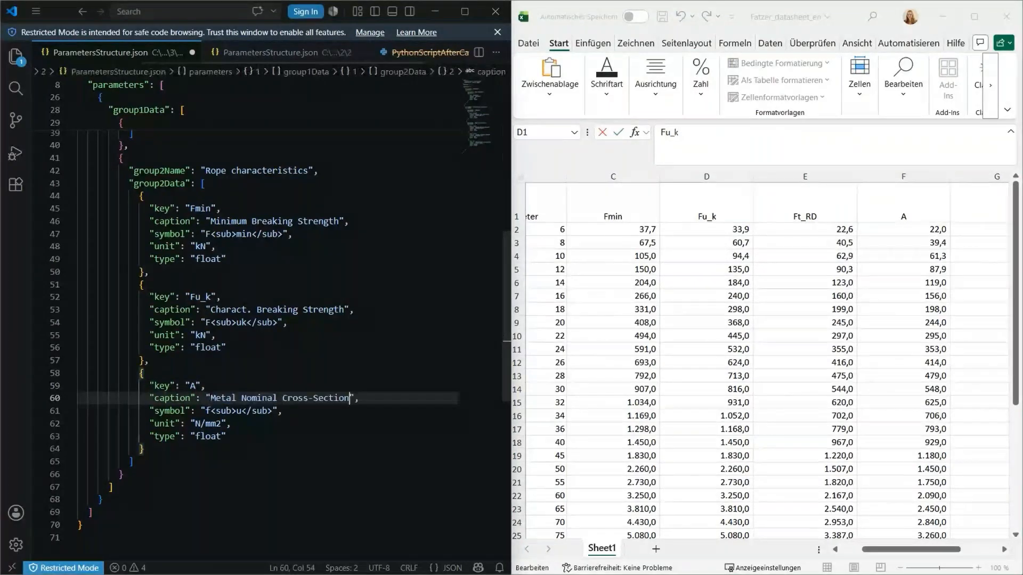
Set the symbol of the Metal Nominal Cross-Section parameter to A and its unit to mm2.
drag(272, 411, 206, 410)
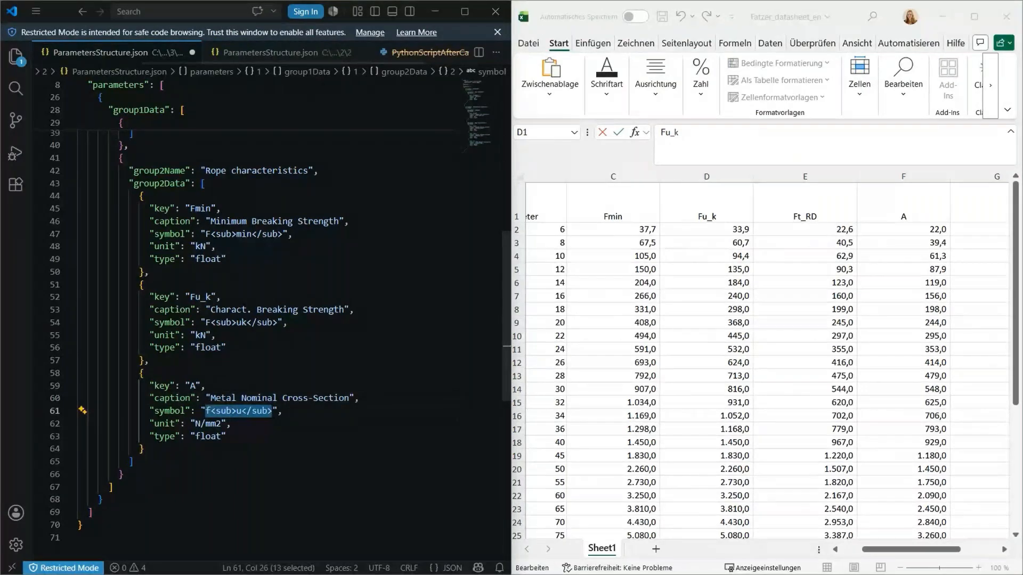
text(A)
click(206, 424)
key(BackSpace)
key(BackSpace)
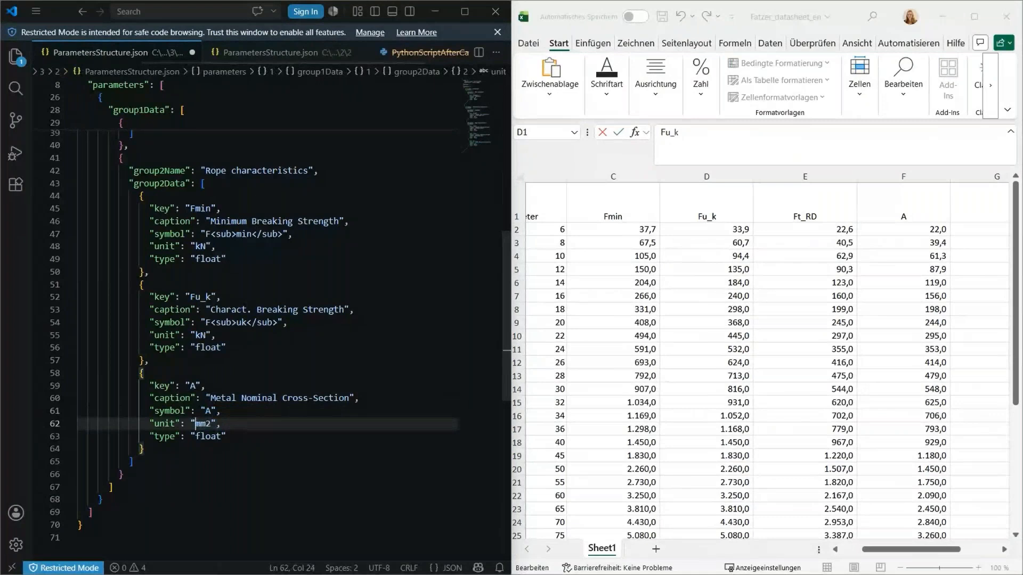
Review the edited parameter structure up to the start of the file and return to the Fatzer OSR Rope component series dialog.
scroll(221, 445, up, 3)
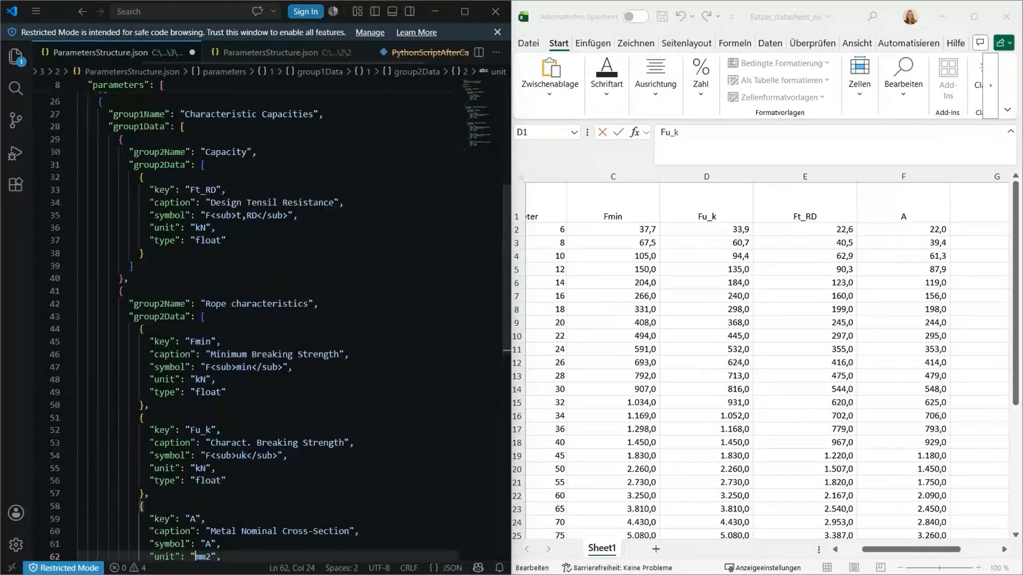
scroll(239, 319, up, 8)
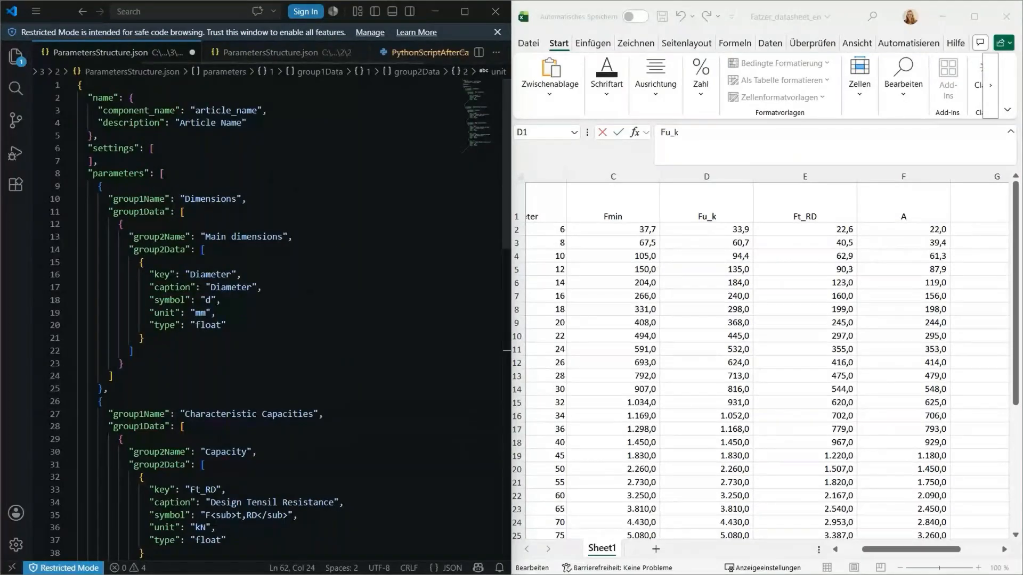
click(951, 21)
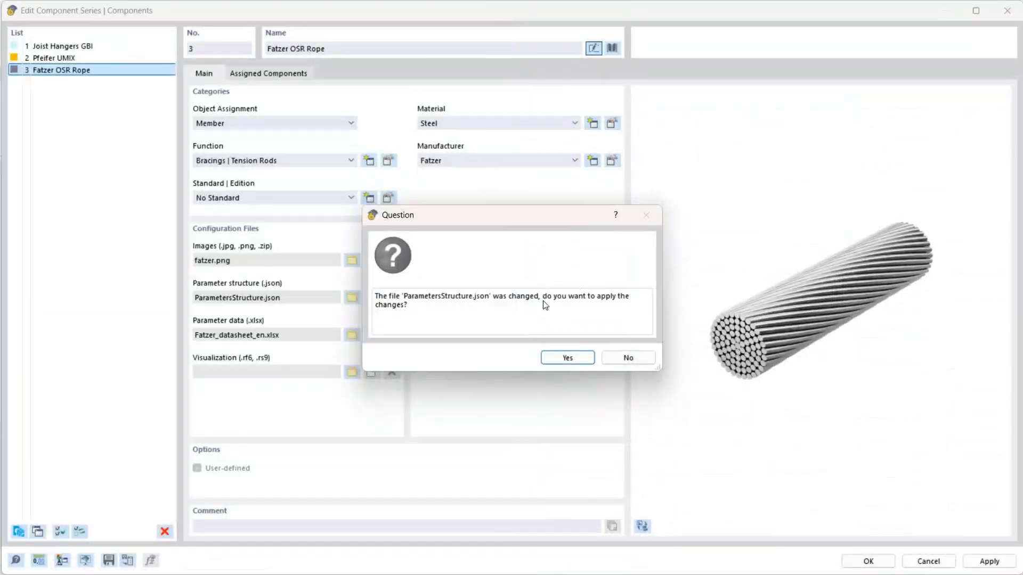
Apply the changed ParametersStructure.json to the Fatzer OSR Rope series and disable its script after saving.
click(585, 358)
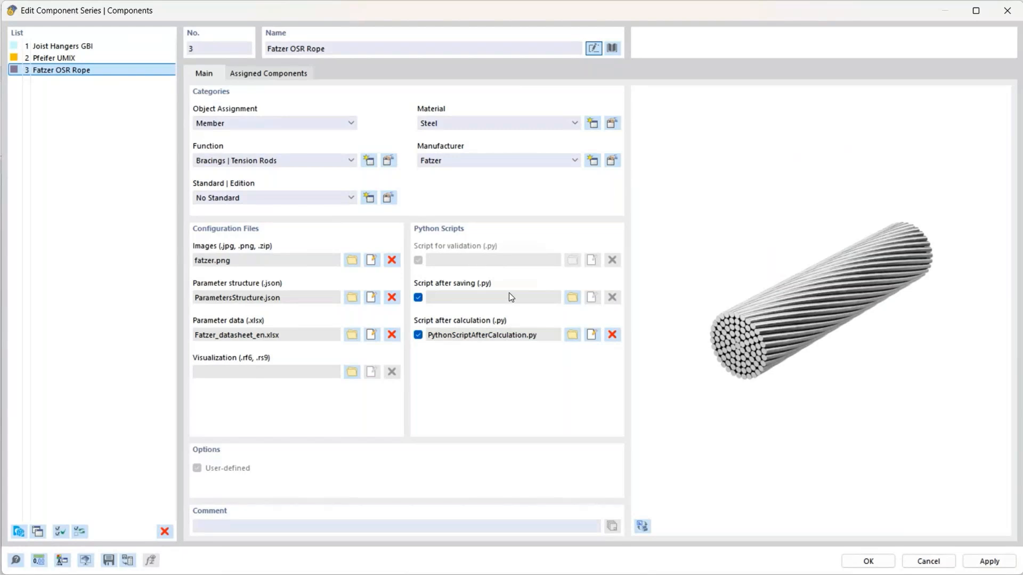
click(418, 297)
Open the script after calculation for editing and set the design check's type in define_design_checks to "Tension Check".
click(592, 337)
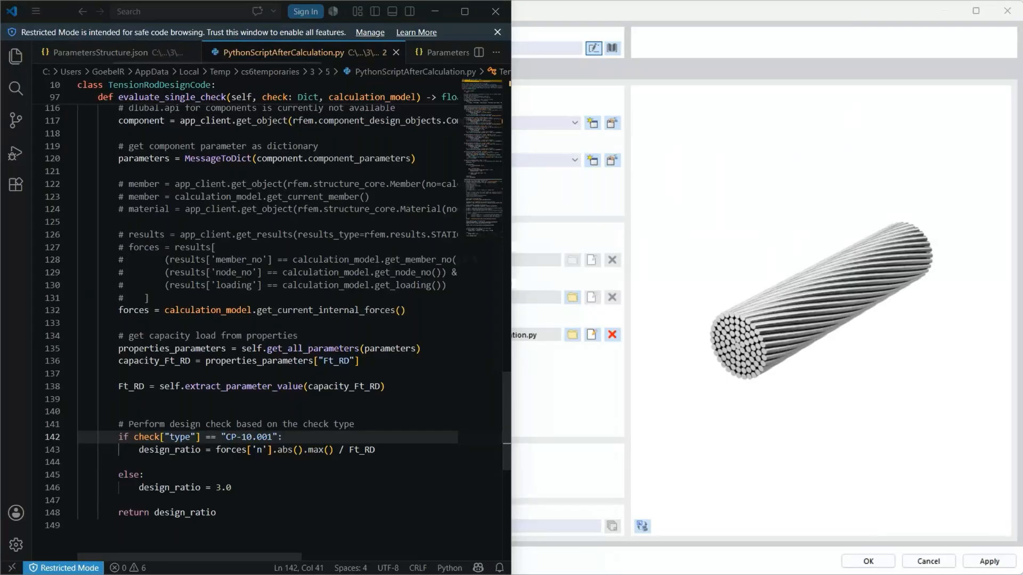
scroll(266, 319, up, 4)
scroll(345, 333, up, 20)
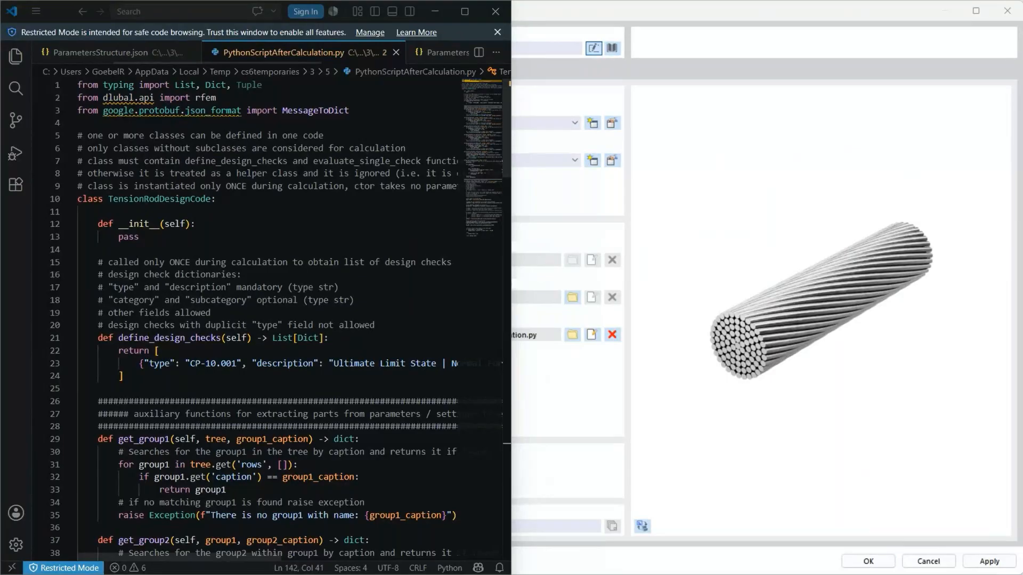
drag(190, 364, 237, 364)
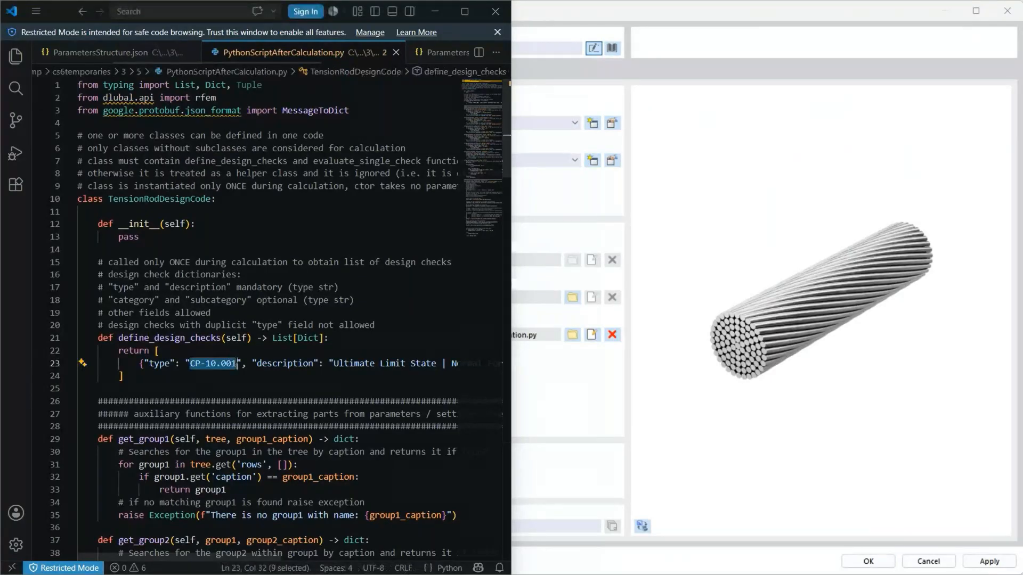
text(Tension Check)
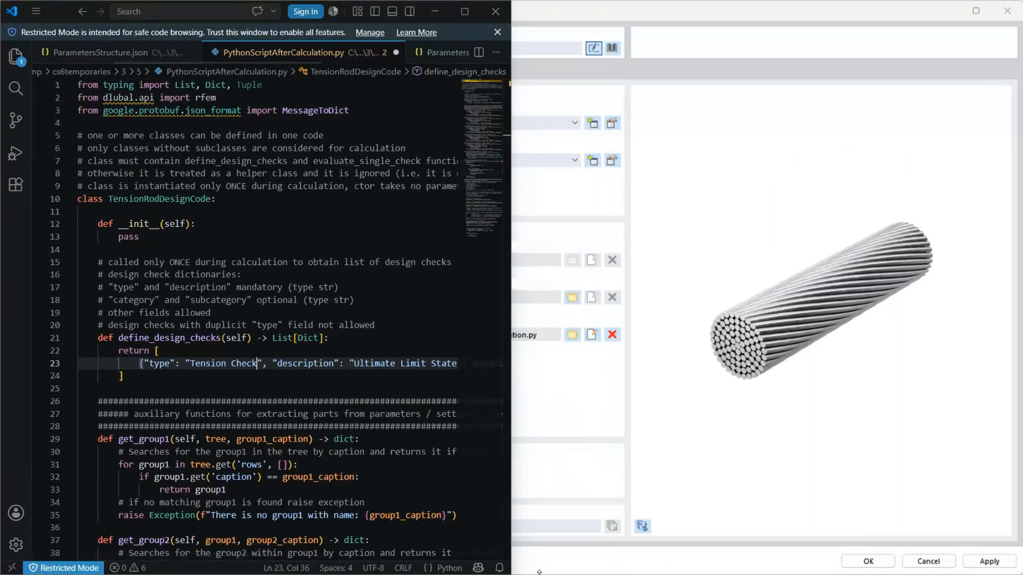
Widen the code editor and examine the full design check entry, the helper functions and the evaluate_single_check function.
drag(511, 296, 782, 296)
click(615, 363)
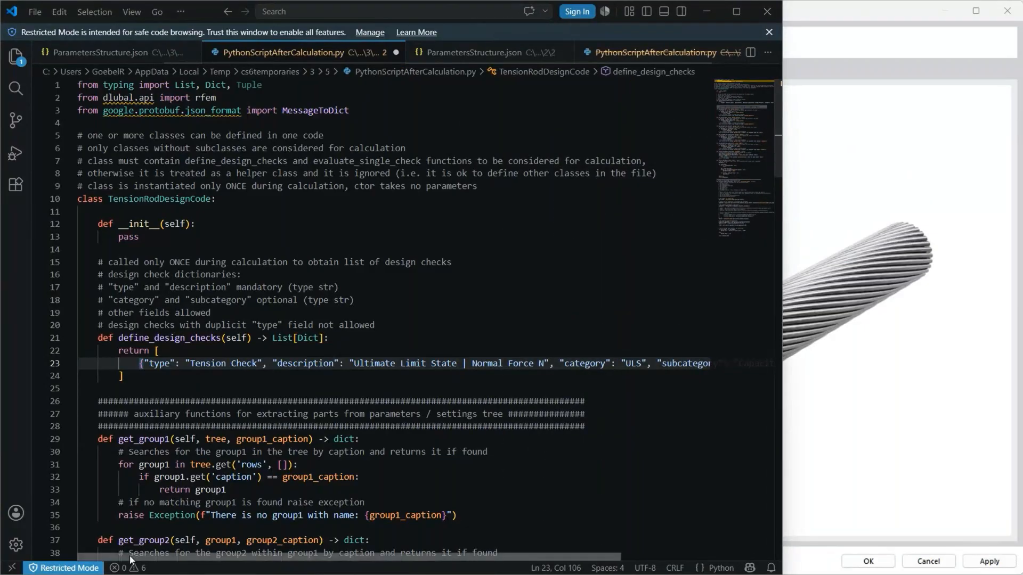
drag(129, 555, 221, 557)
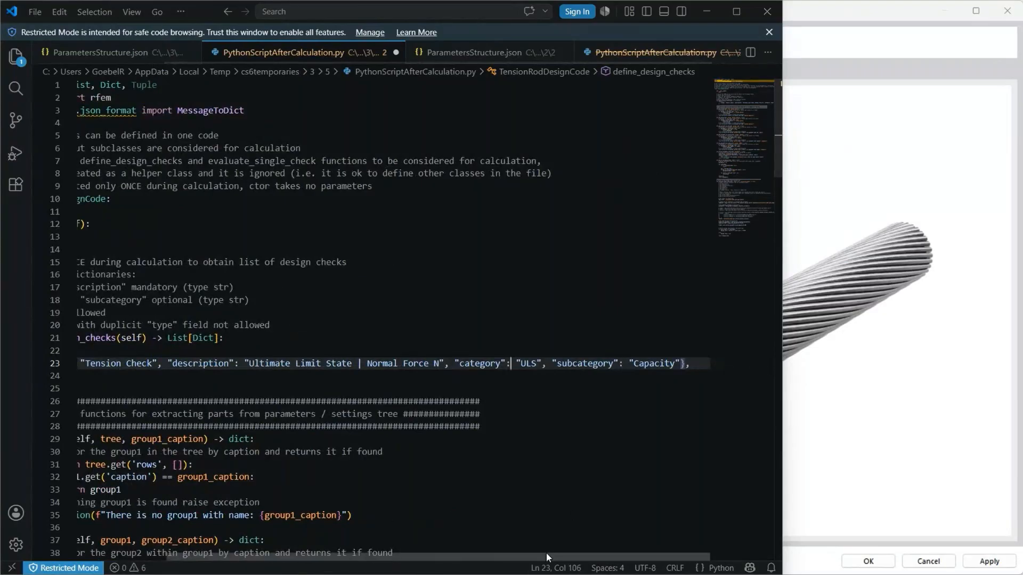
scroll(526, 553, left, 3)
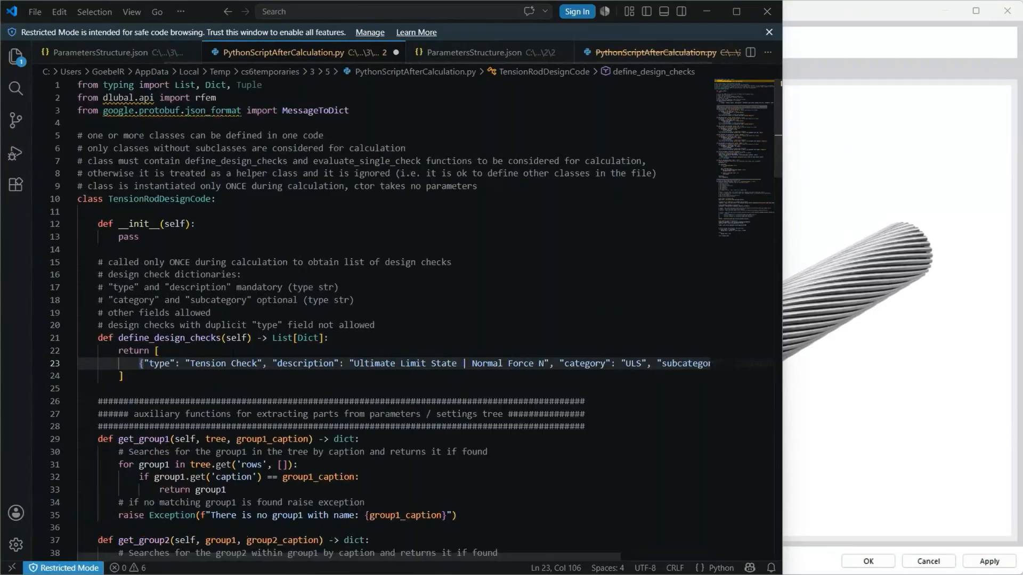
scroll(296, 523, down, 8)
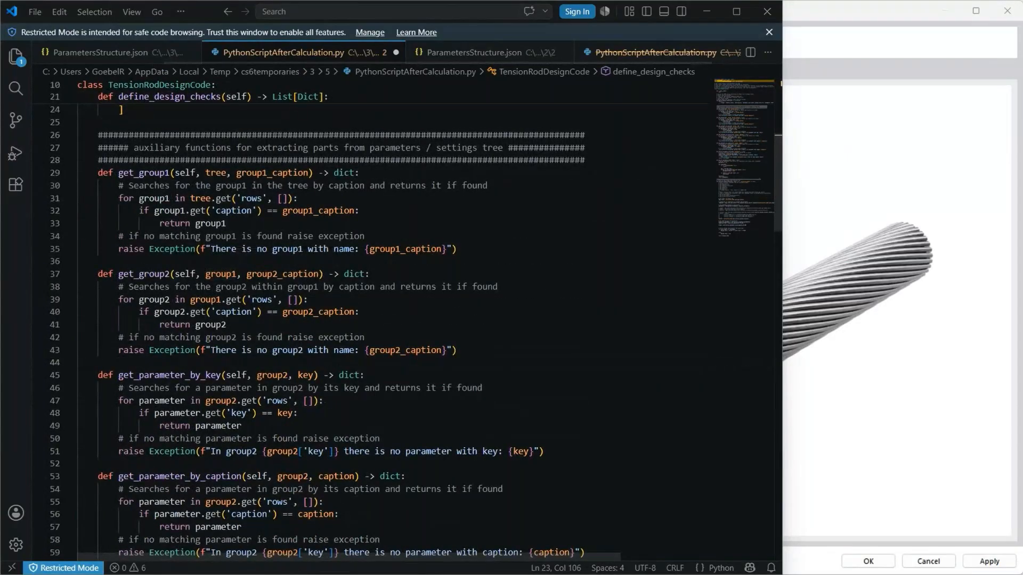
scroll(130, 274, down, 3)
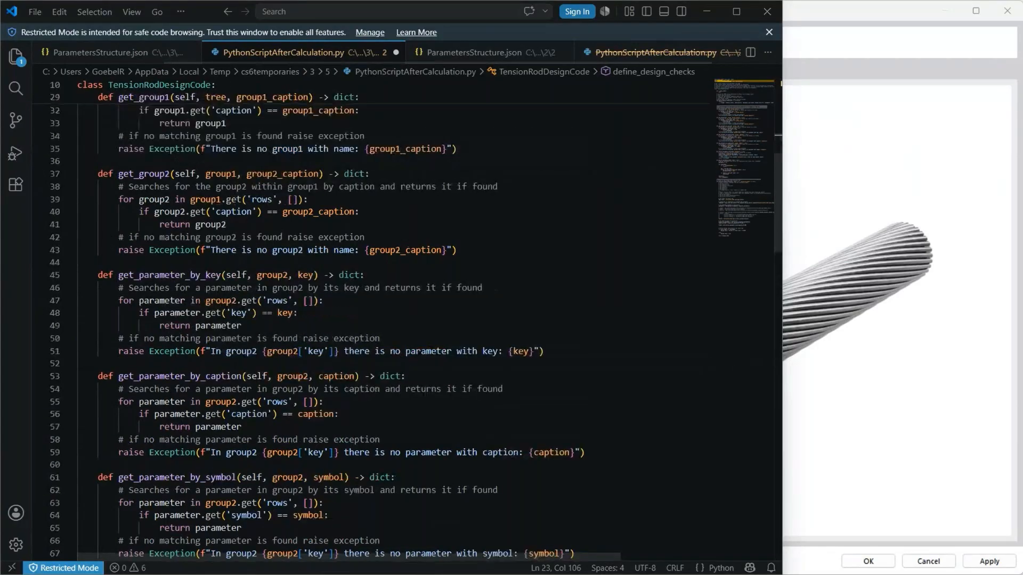
scroll(373, 320, down, 9)
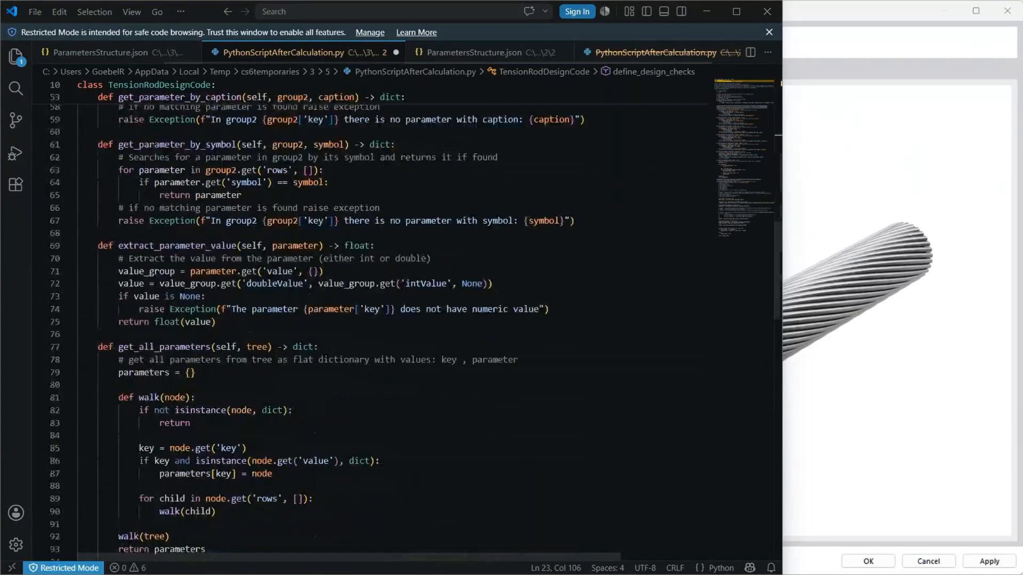
scroll(373, 320, down, 6)
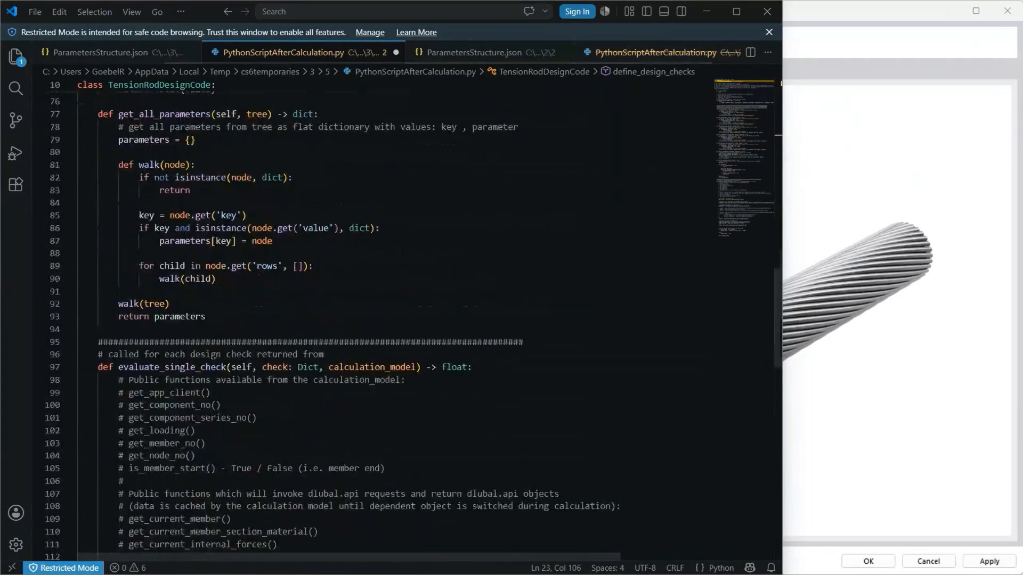
scroll(373, 320, down, 3)
scroll(372, 319, down, 1)
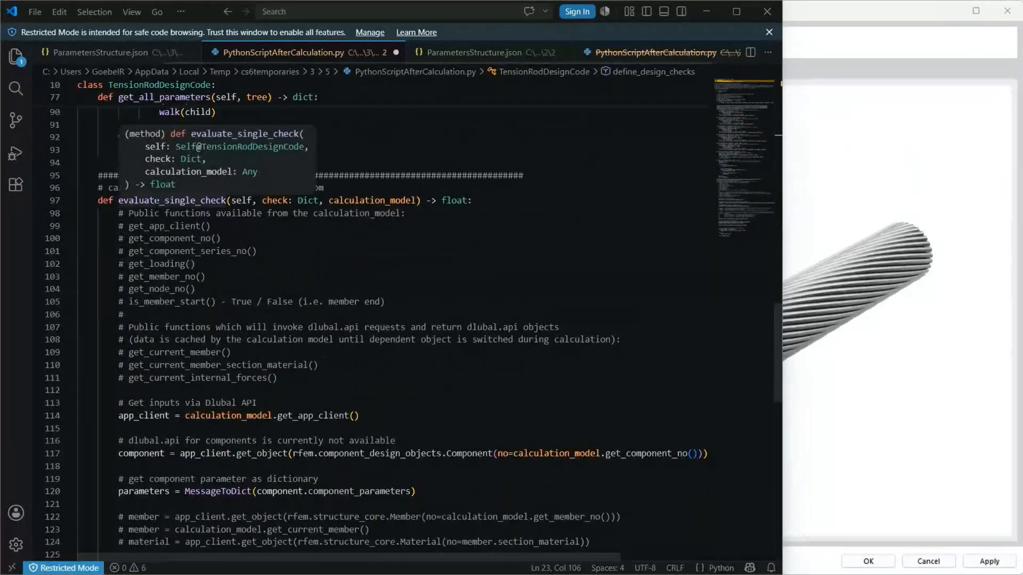
scroll(373, 320, down, 7)
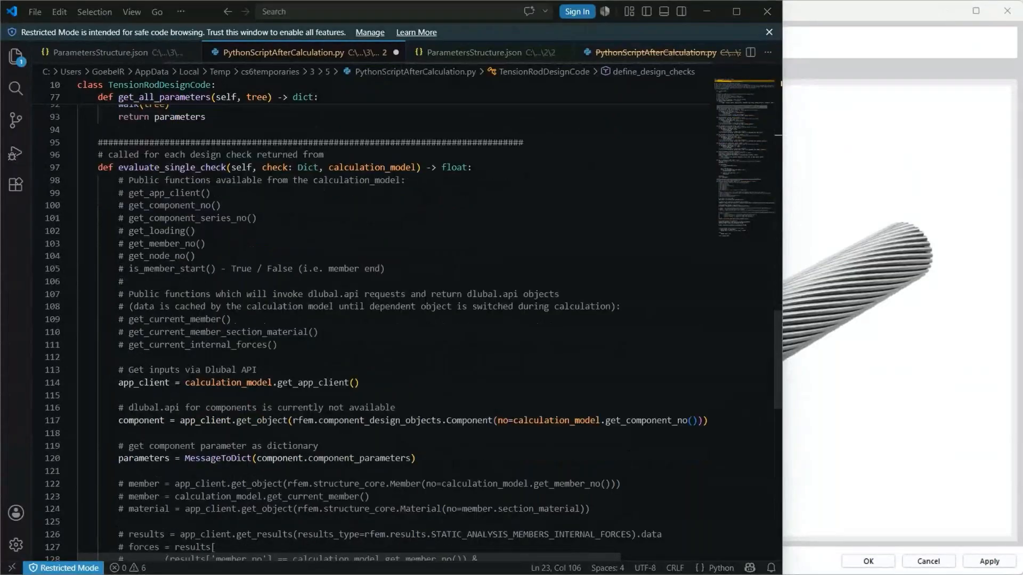
scroll(373, 320, down, 3)
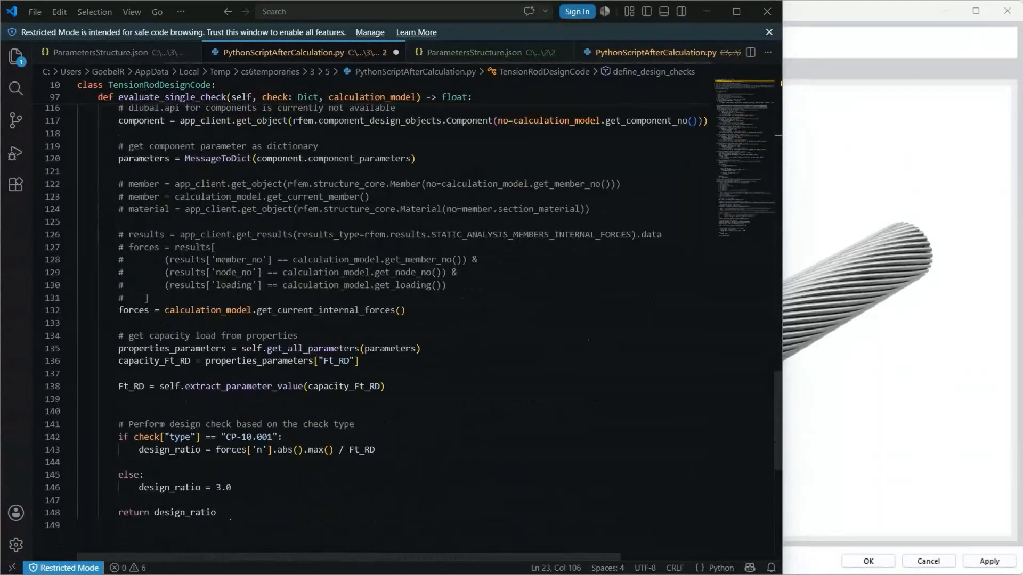
Examine the Ft_RD key in the capacity lookup and the line that extracts its value.
click(132, 328)
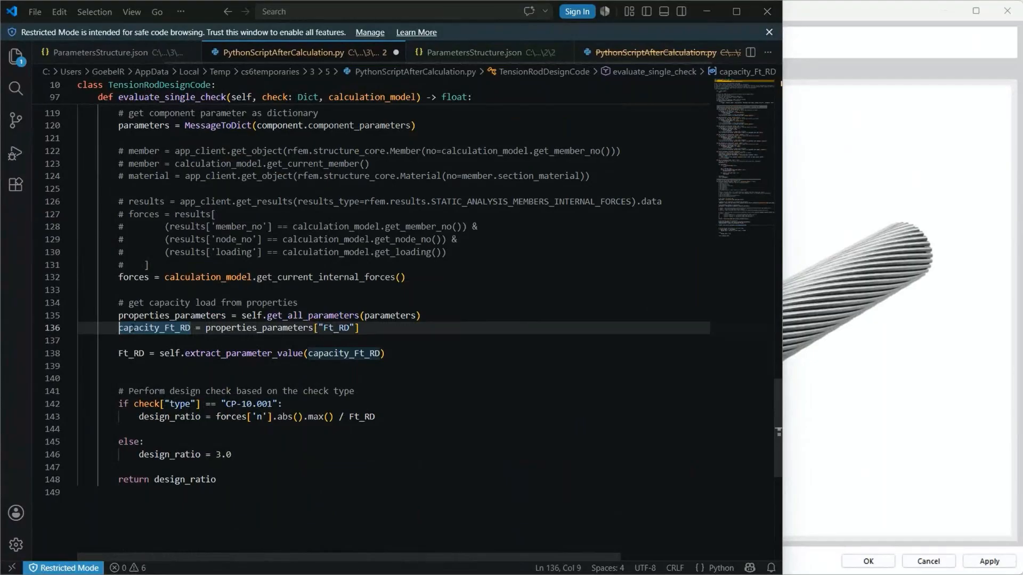
key(End)
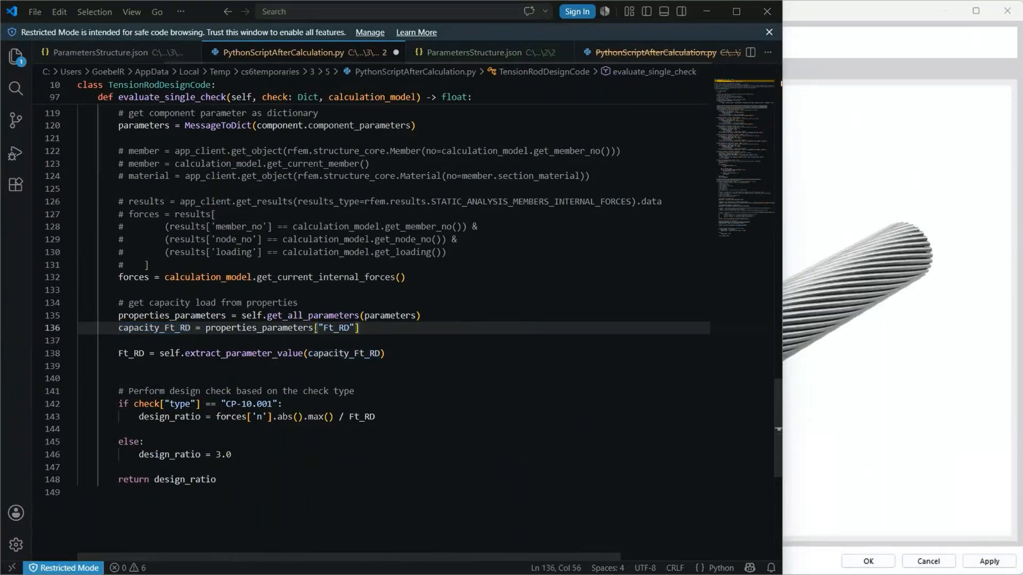
key(Left)
key(Left)
key(ctrl+shift+Left)
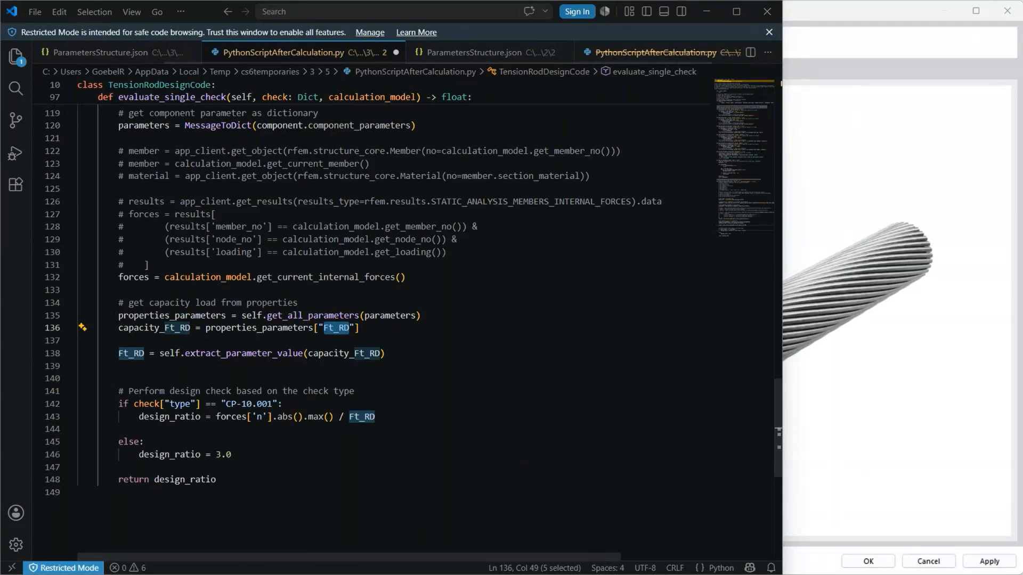
click(154, 353)
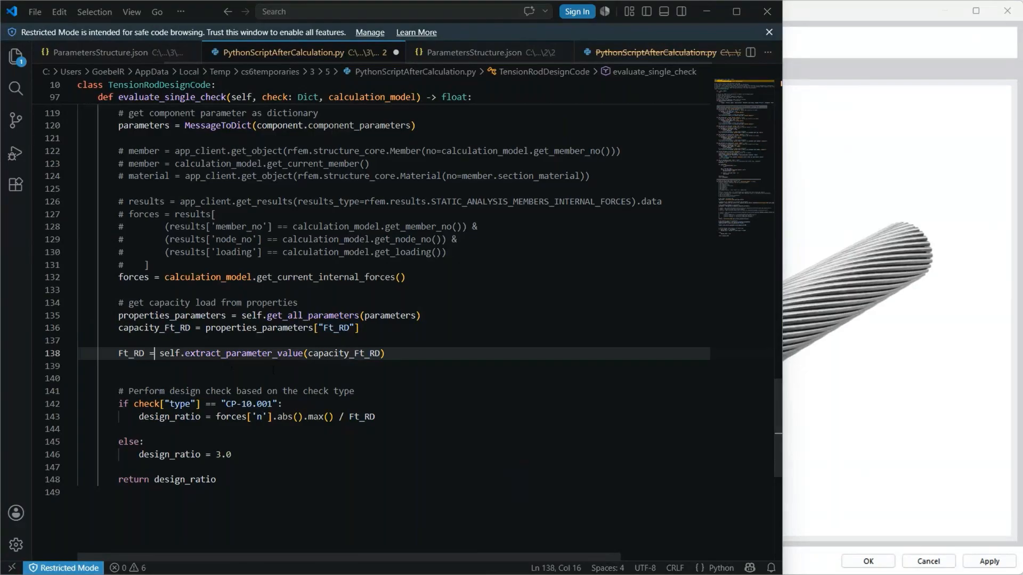
Change the check type in the if condition of evaluate_single_check to "Tension Check" and check the design ratio formula below it.
scroll(273, 369, down, 2)
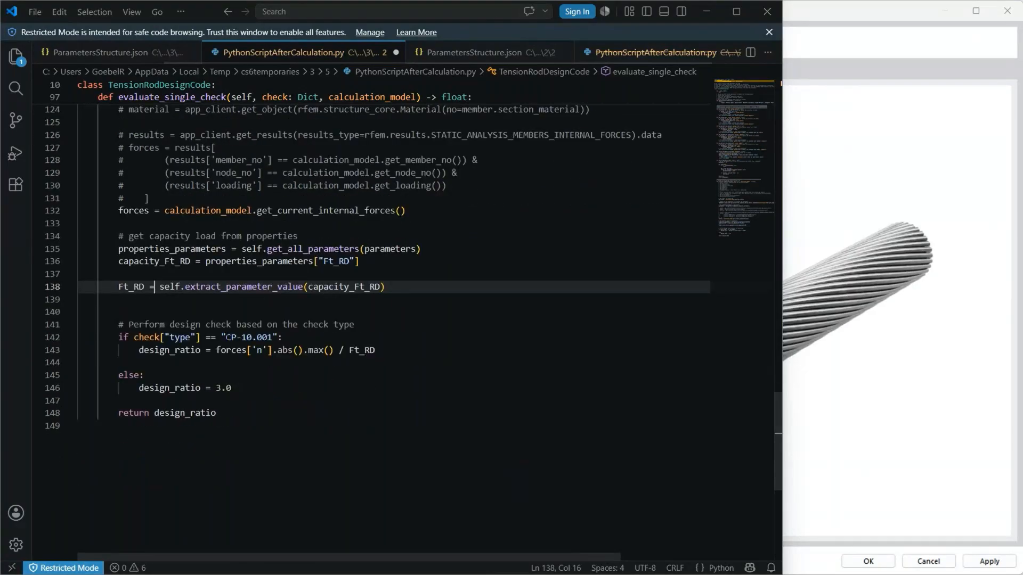
click(226, 337)
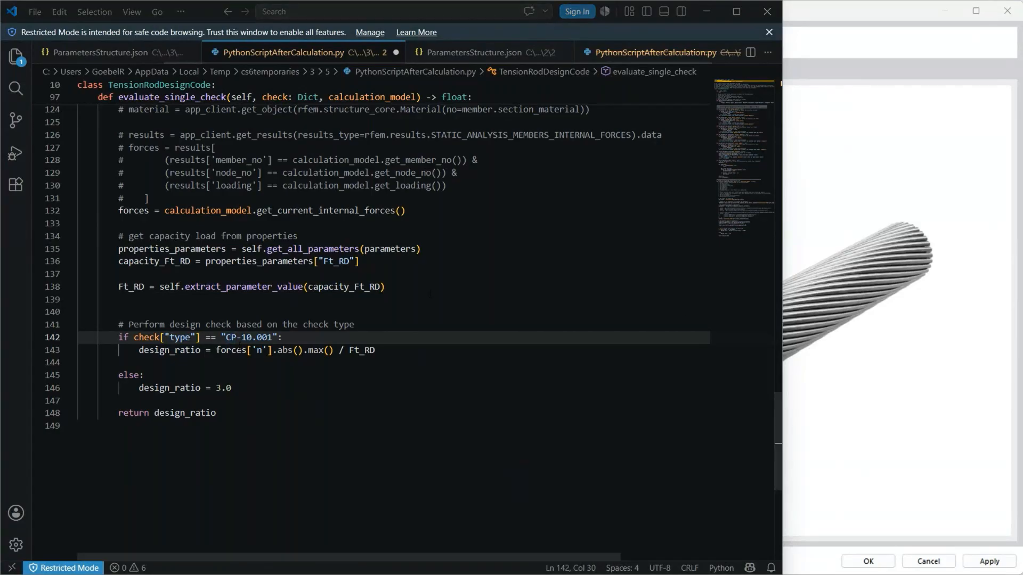
drag(225, 337, 272, 337)
text(Tension Check)
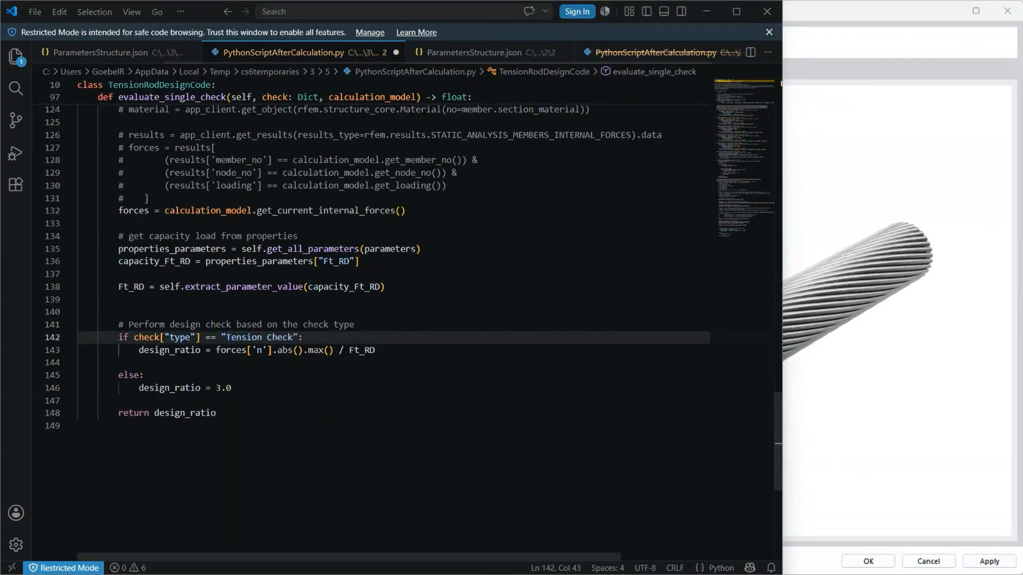
click(208, 363)
click(160, 350)
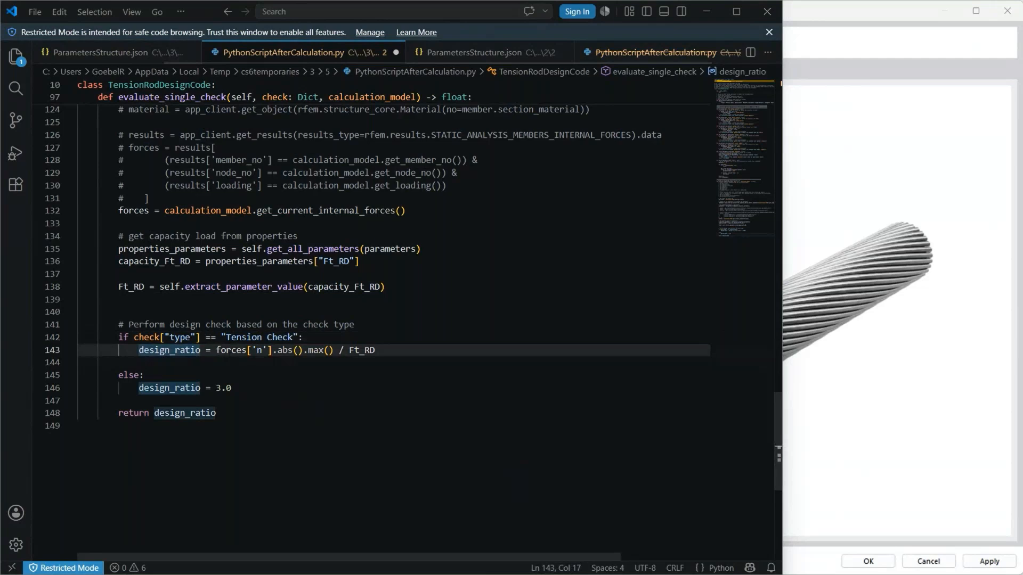
click(231, 350)
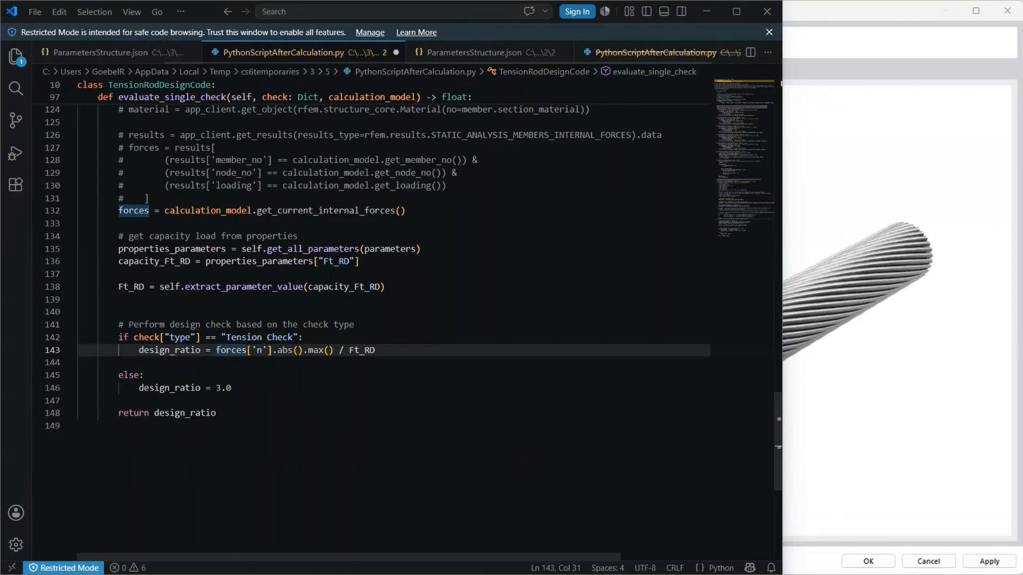
Save PythonScriptAfterCalculation.py and apply its changes to the Fatzer OSR Rope series.
key(ctrl+s)
click(845, 209)
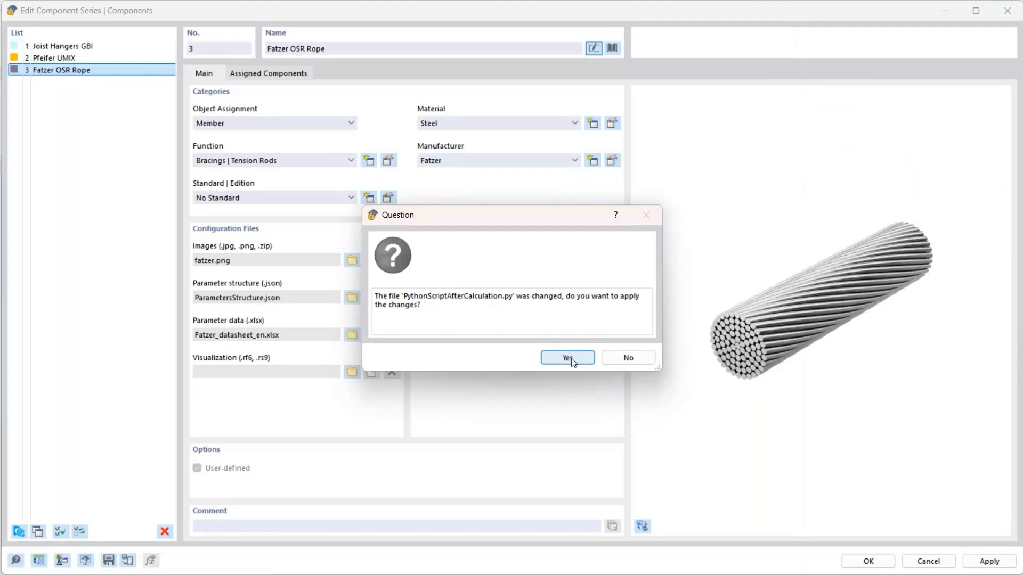
click(574, 361)
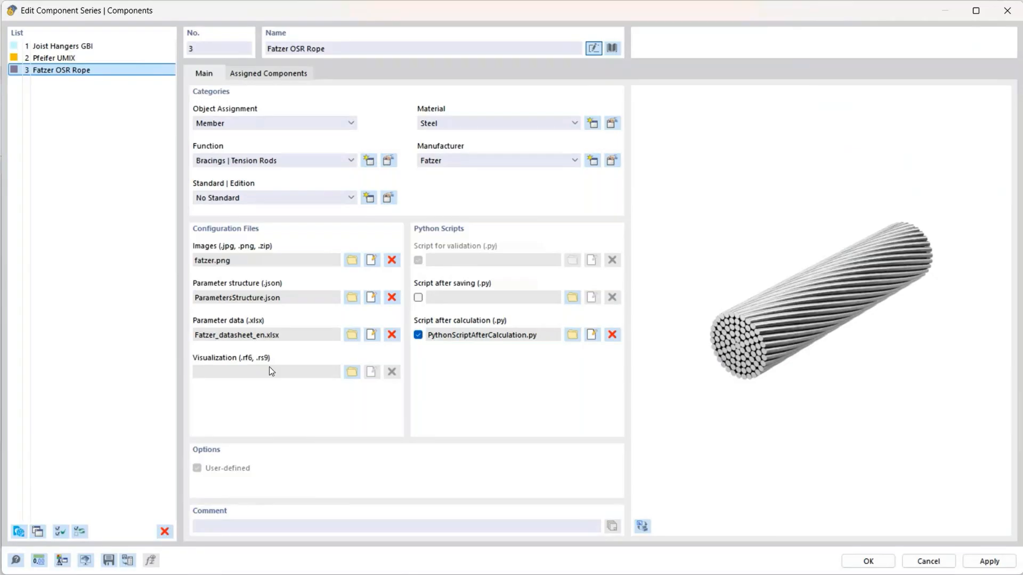
Save the component series as a Component Series file named Fatzer_Rope_EN.
click(108, 560)
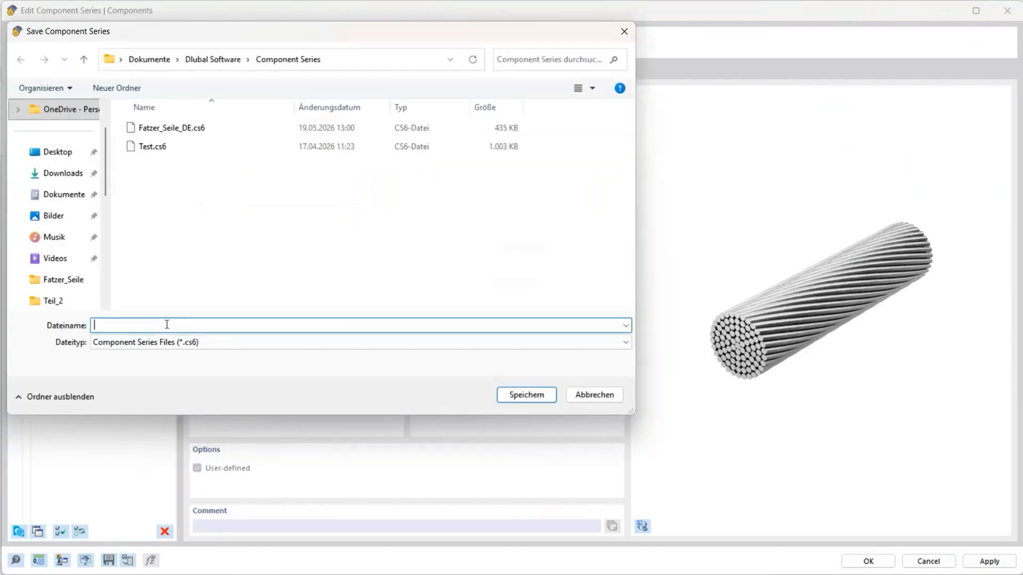
text(Fat)
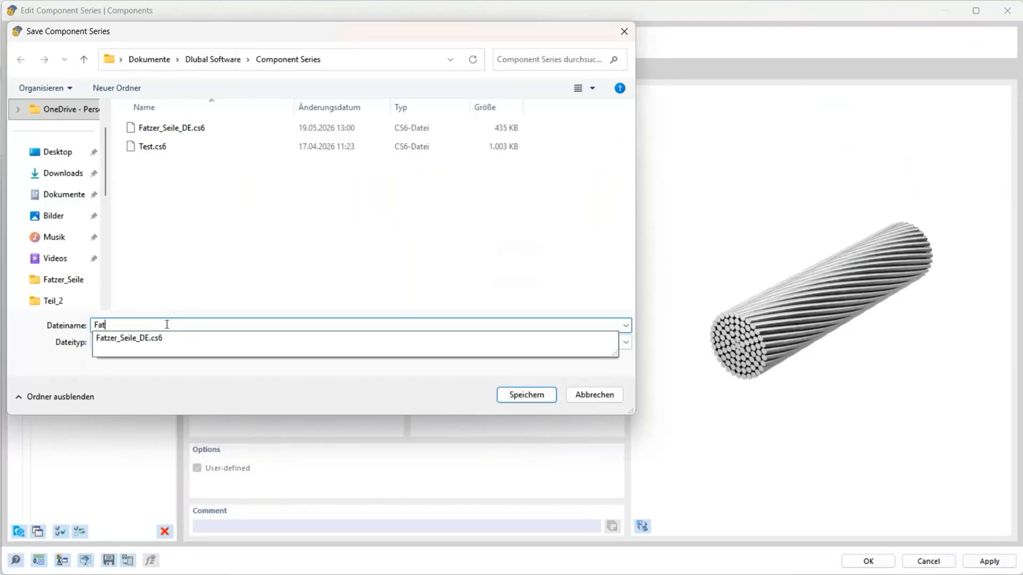
text(zer_R)
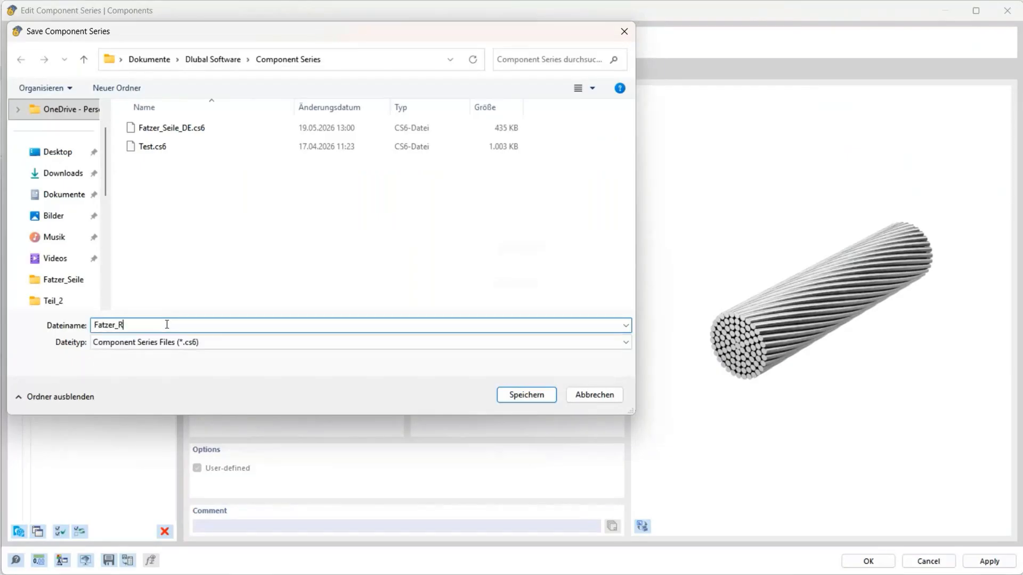
text(ope_EN)
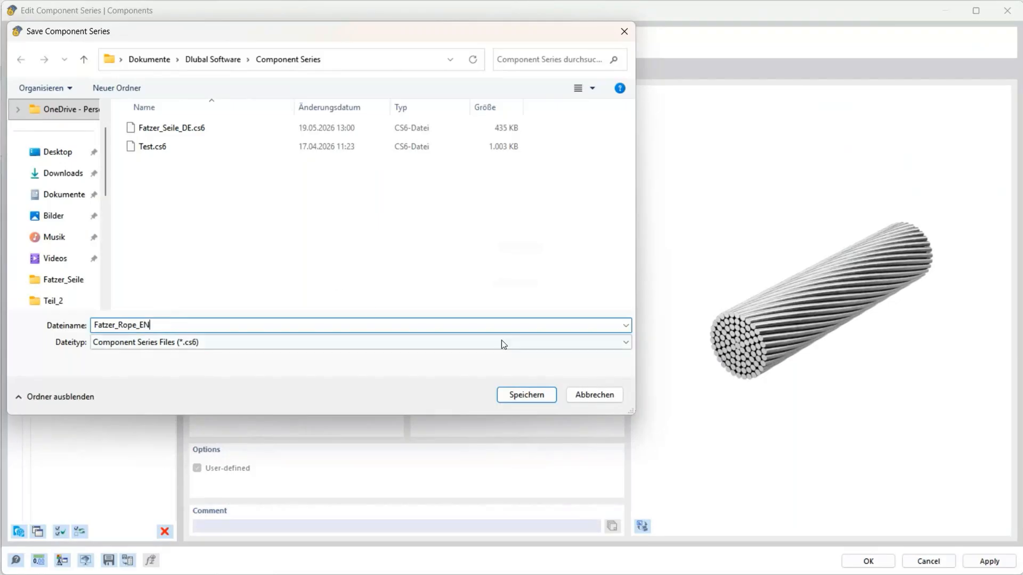
click(516, 394)
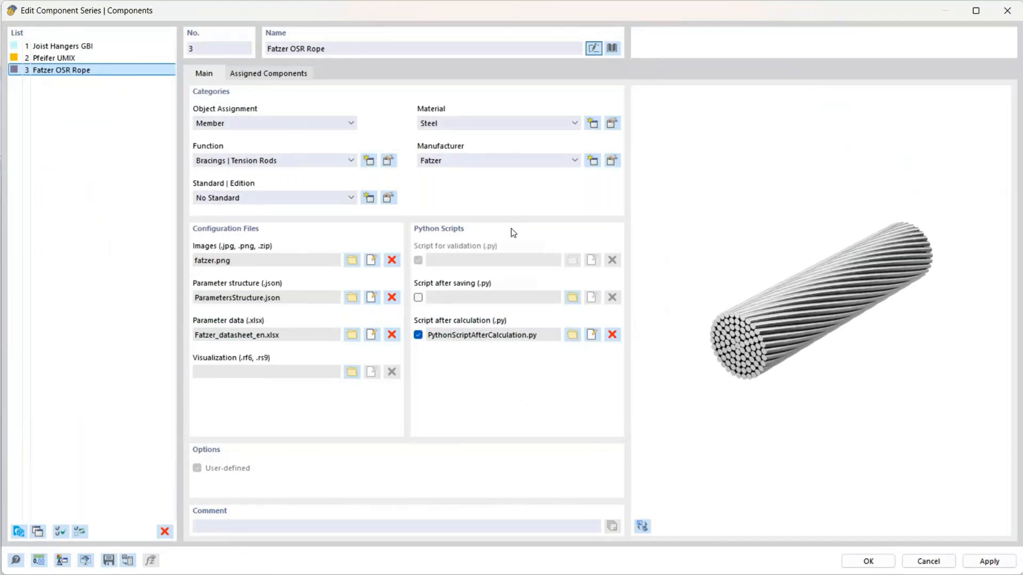
Accept the Fatzer OSR Rope series settings, open the components for editing, and start a new component from the component library.
click(871, 561)
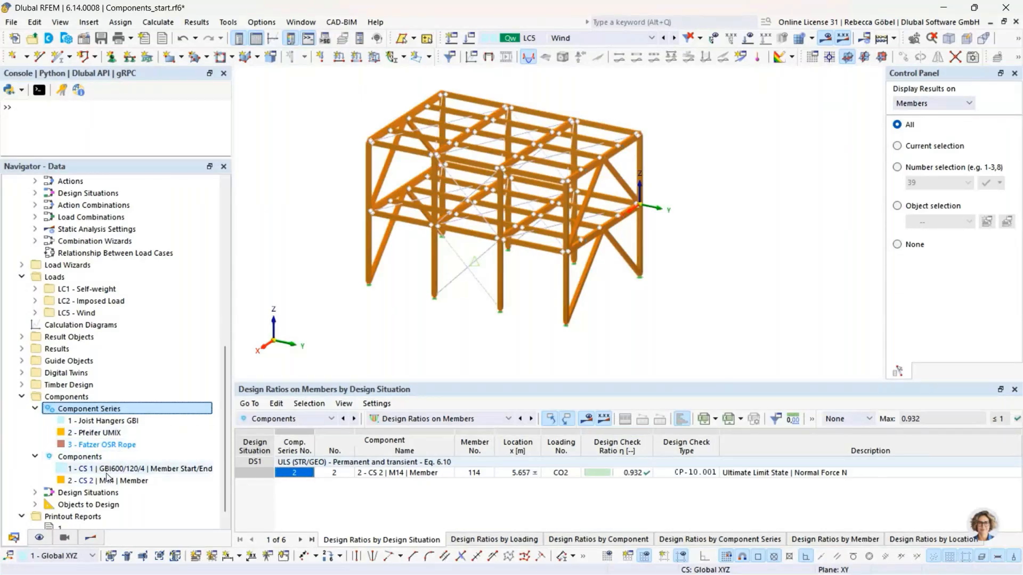
right_click(92, 457)
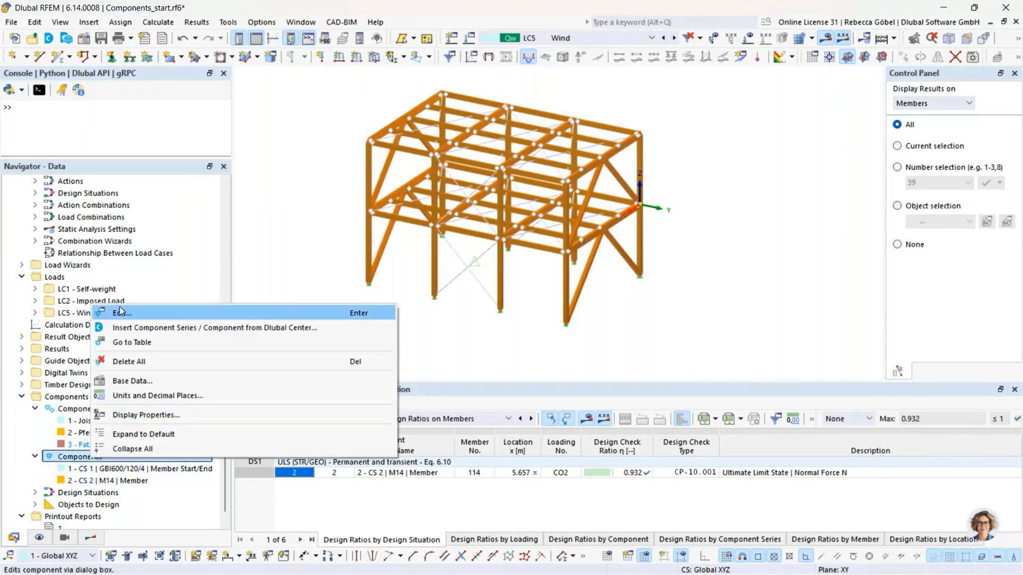
click(120, 312)
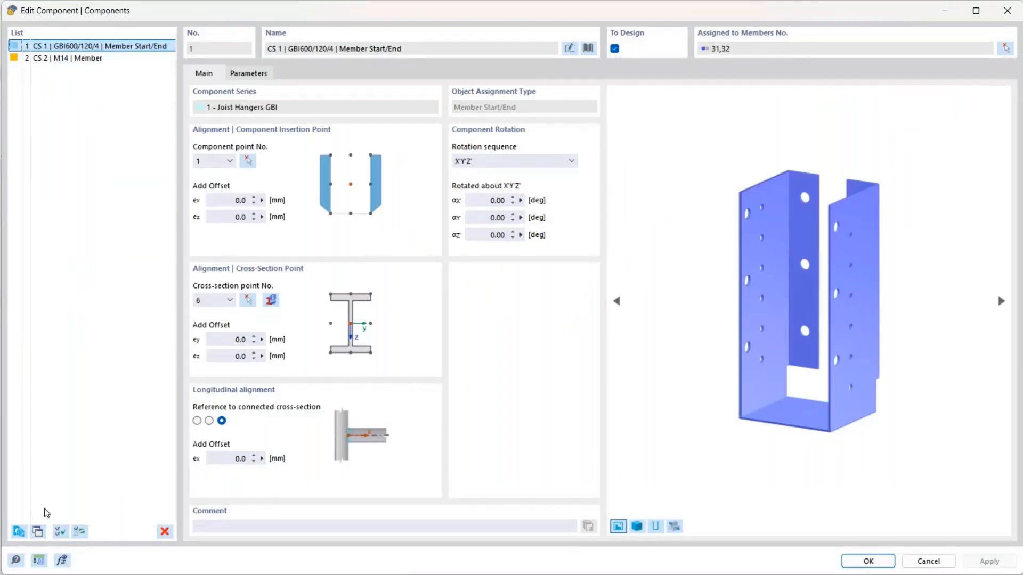
click(21, 532)
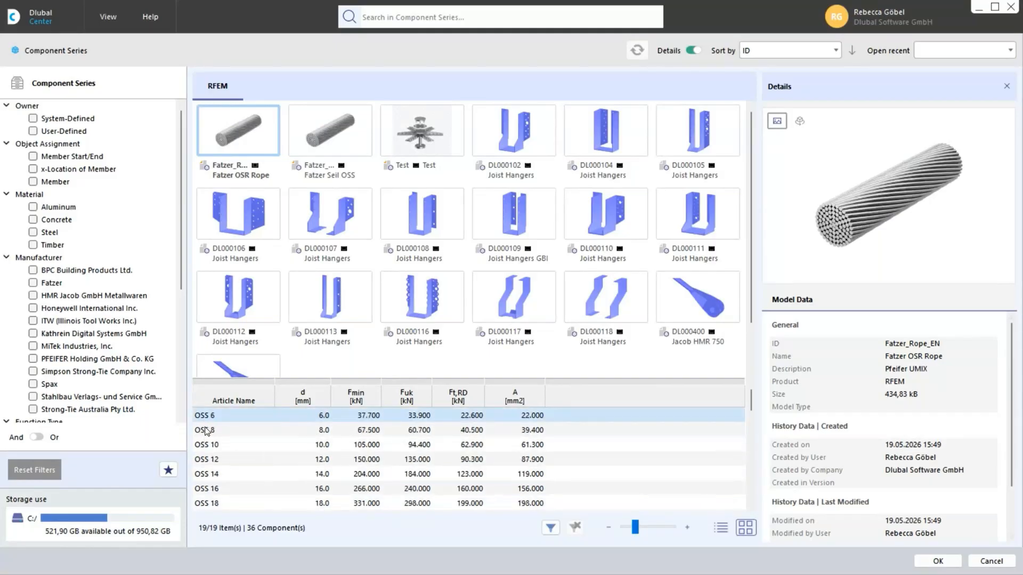
Choose the OSS 14 article of the Fatzer OSR Rope series for the new component.
click(206, 445)
click(208, 460)
click(207, 473)
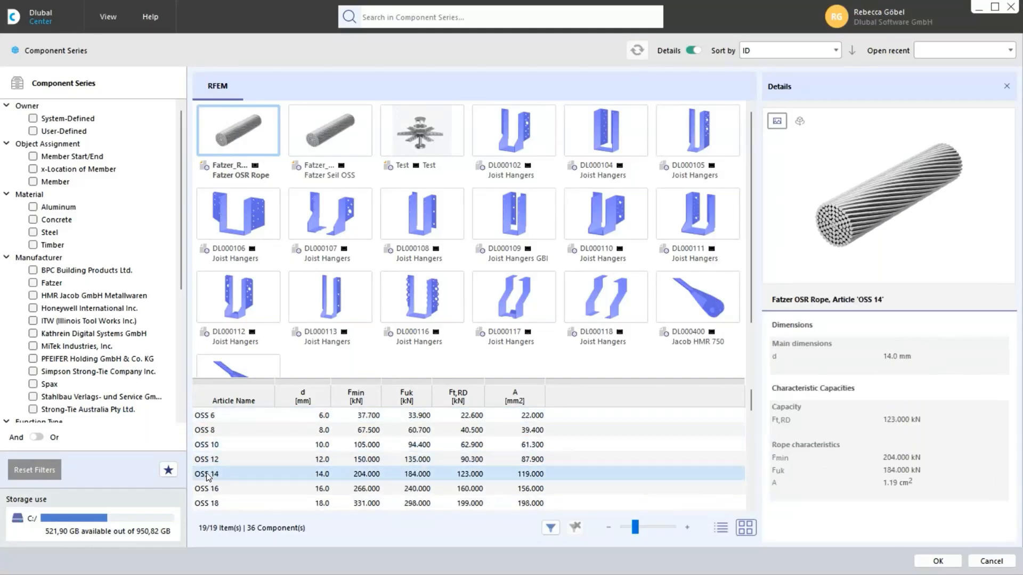
click(205, 488)
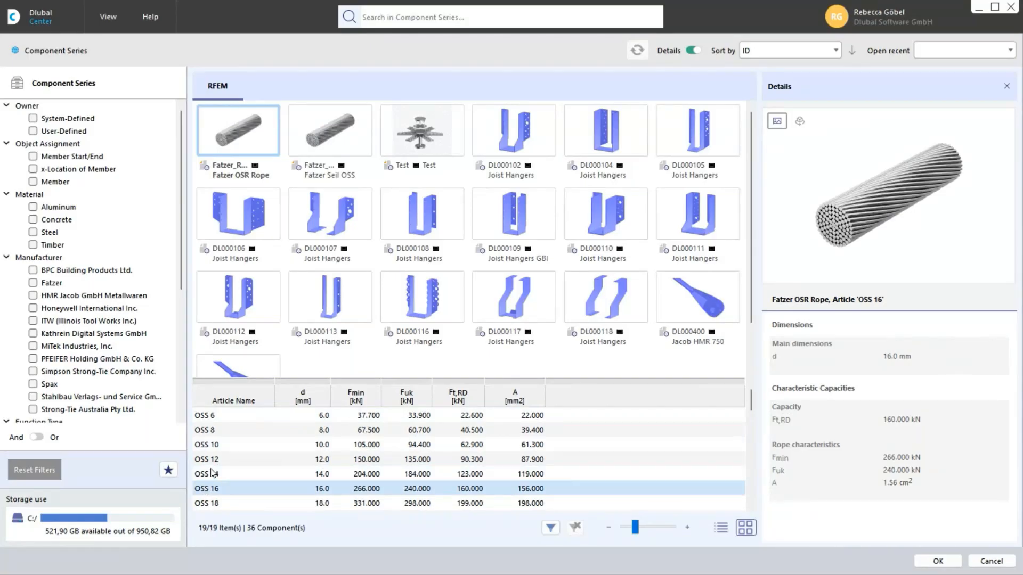
click(343, 459)
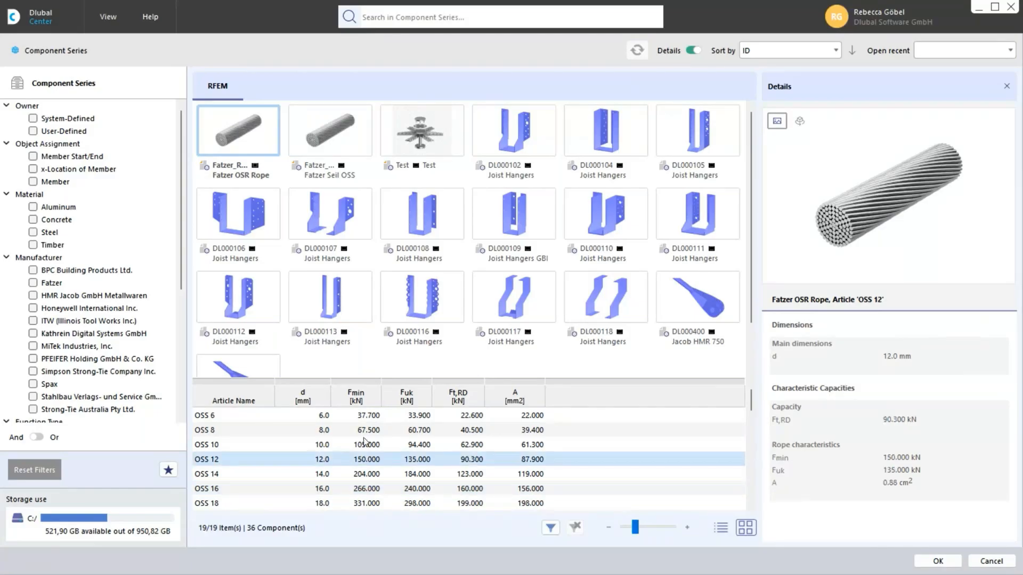
click(220, 475)
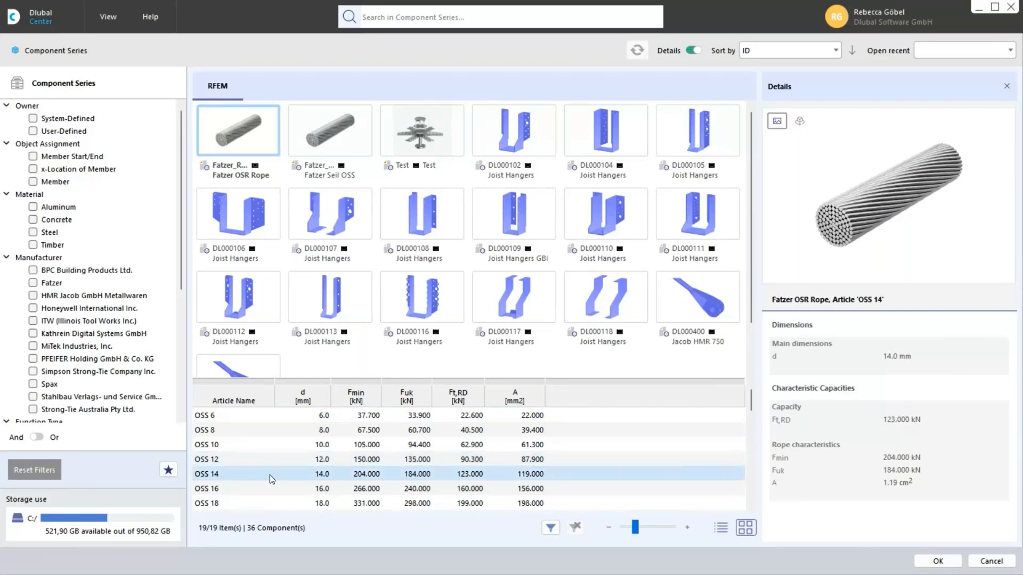
click(938, 561)
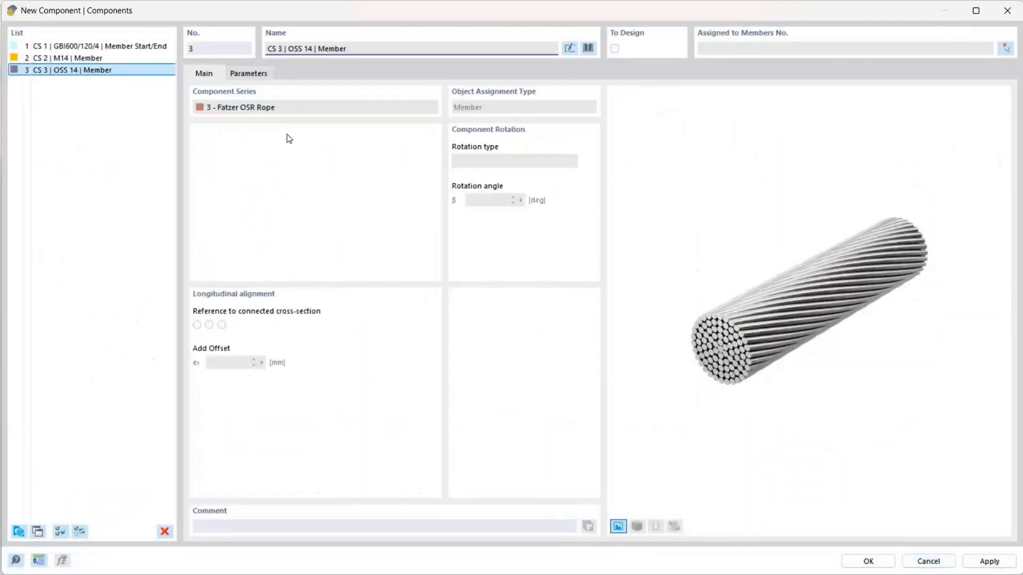
Assign the OSS 14 component to diagonal bracing member 126 and accept it, allowing the existing Components results to be deleted.
click(1003, 49)
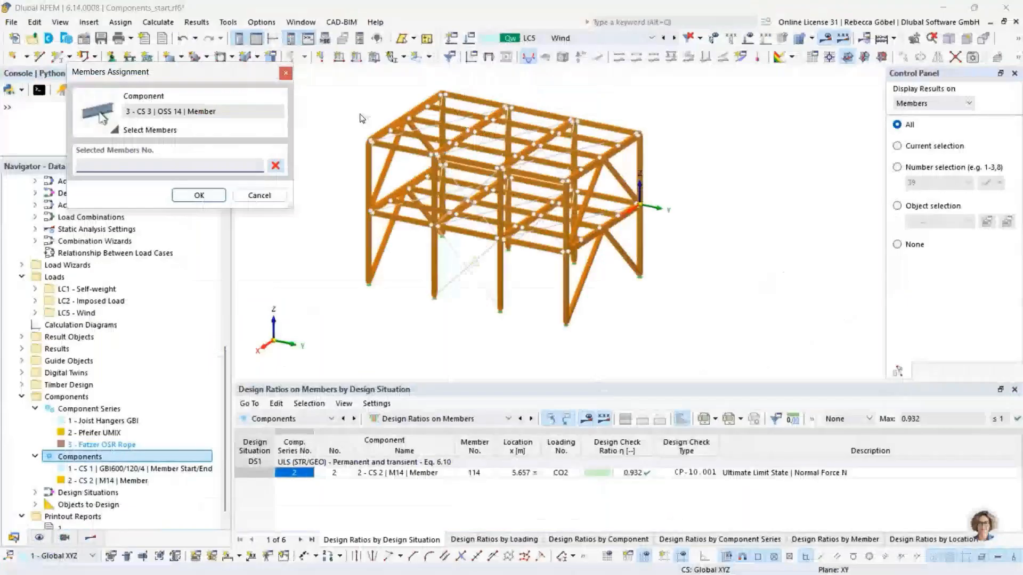
scroll(459, 196, up, 4)
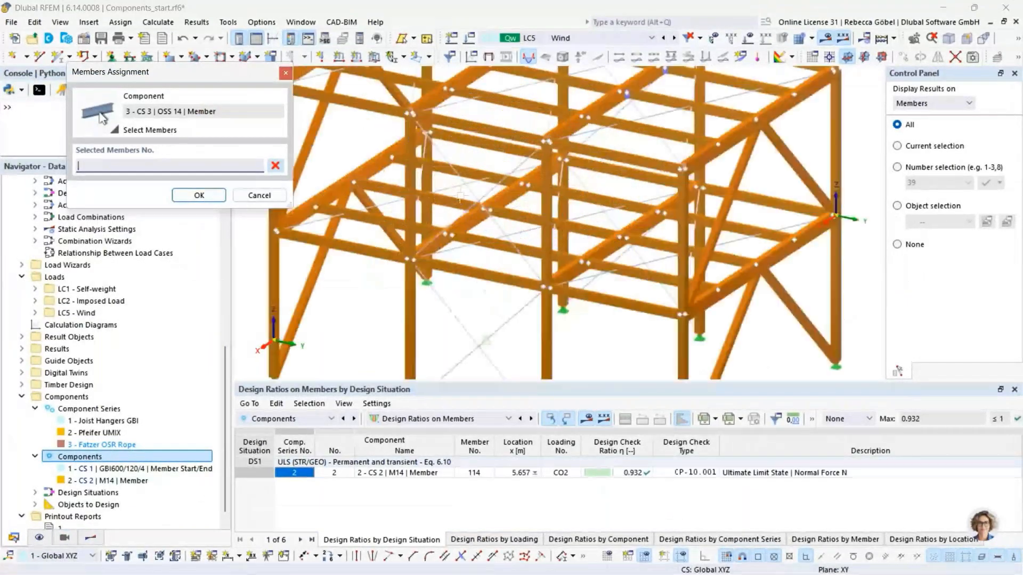
click(460, 197)
scroll(460, 197, up, 2)
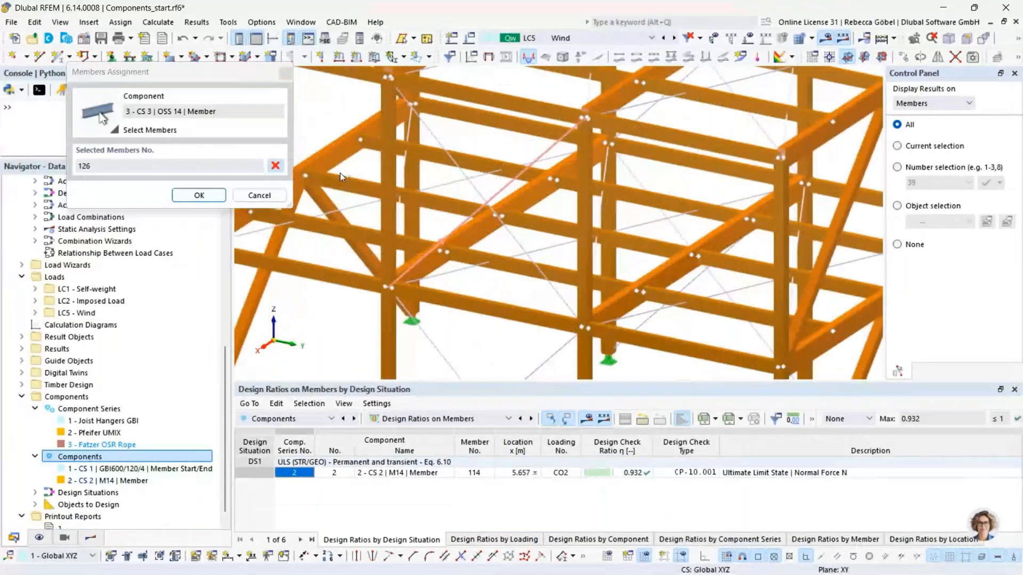
click(198, 195)
click(869, 560)
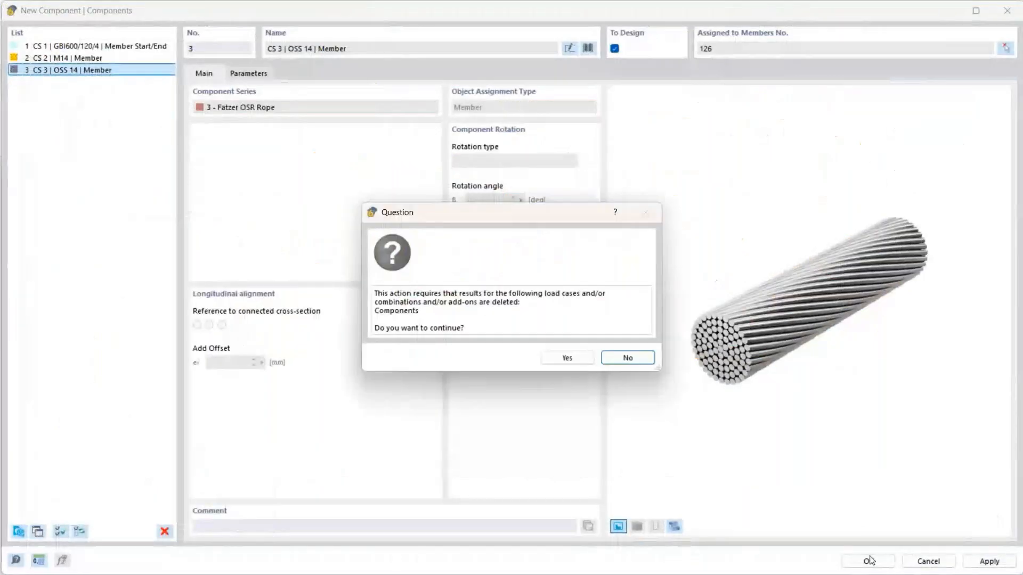
click(582, 362)
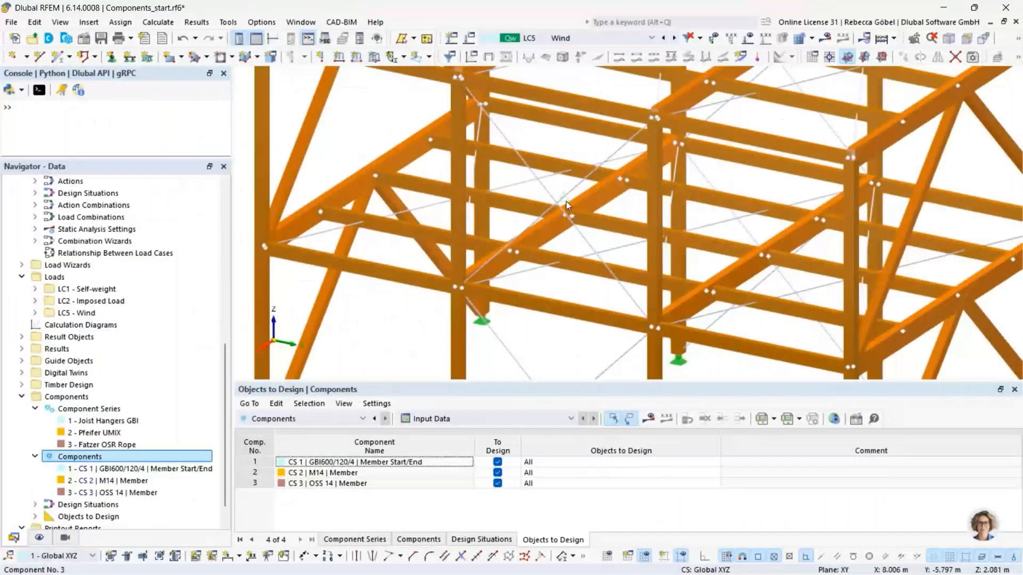
Exclude the GBI600/120/4 joist hanger and the M14 tension rod components from the design.
scroll(566, 200, up, 3)
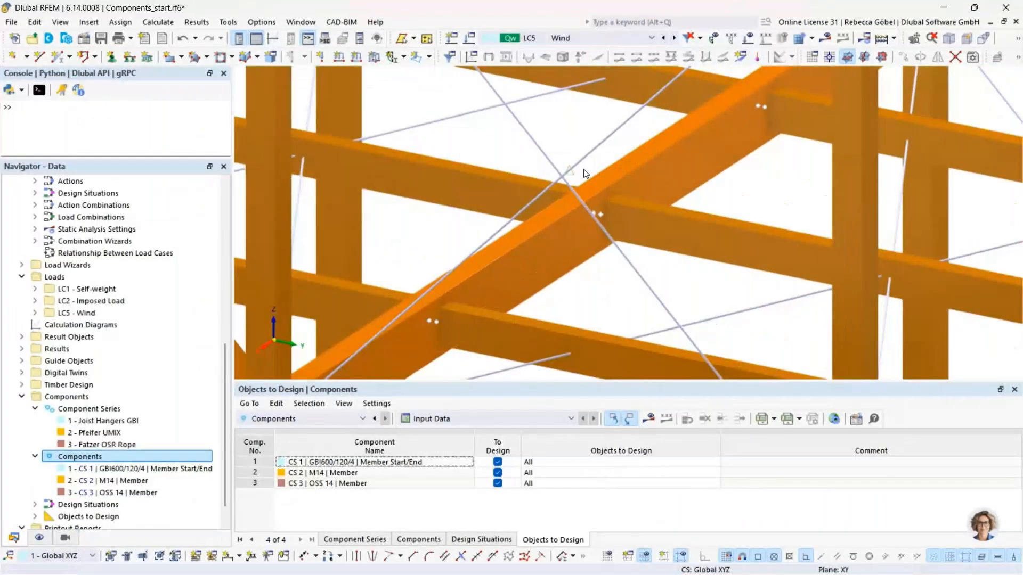
scroll(566, 173, down, 5)
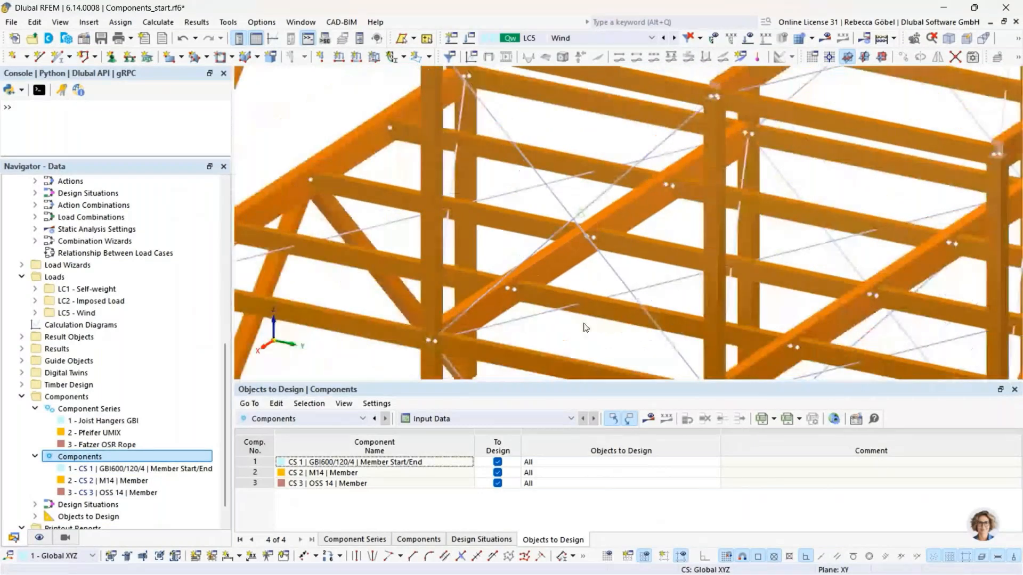
click(498, 463)
click(497, 473)
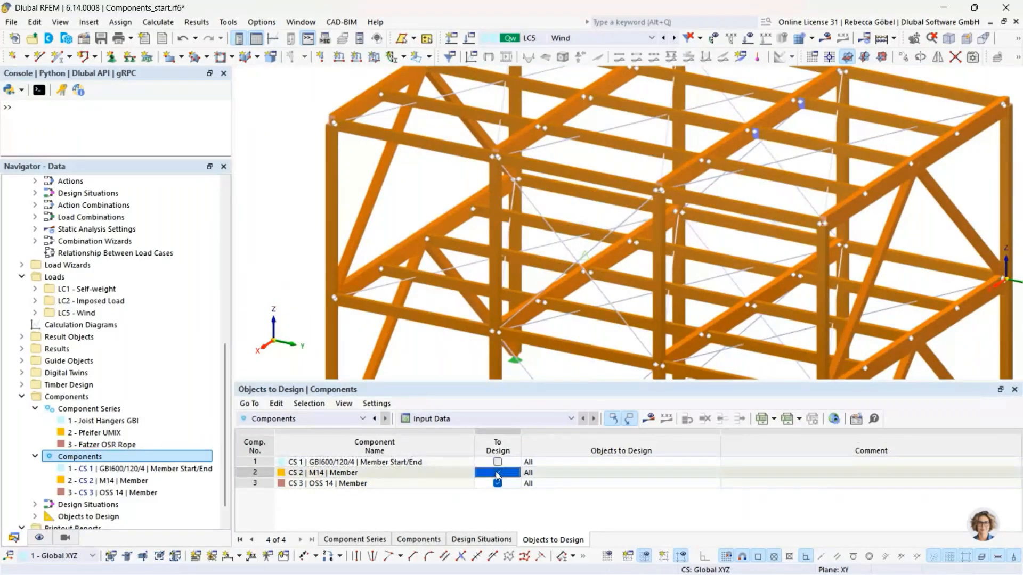
click(497, 473)
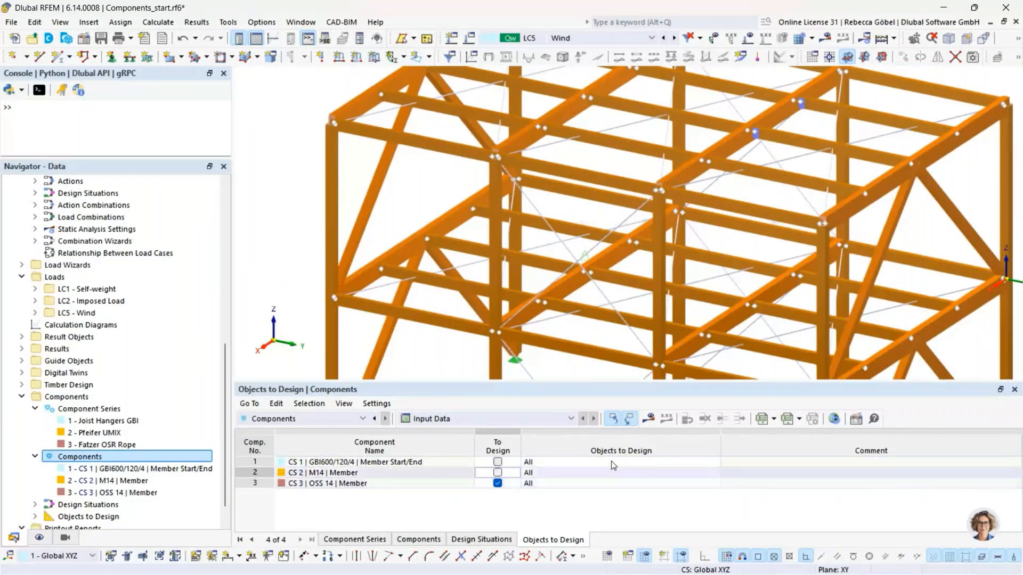
Calculate the Components design and select the Tension Check result of the OSS 14 rope on member 126.
click(649, 420)
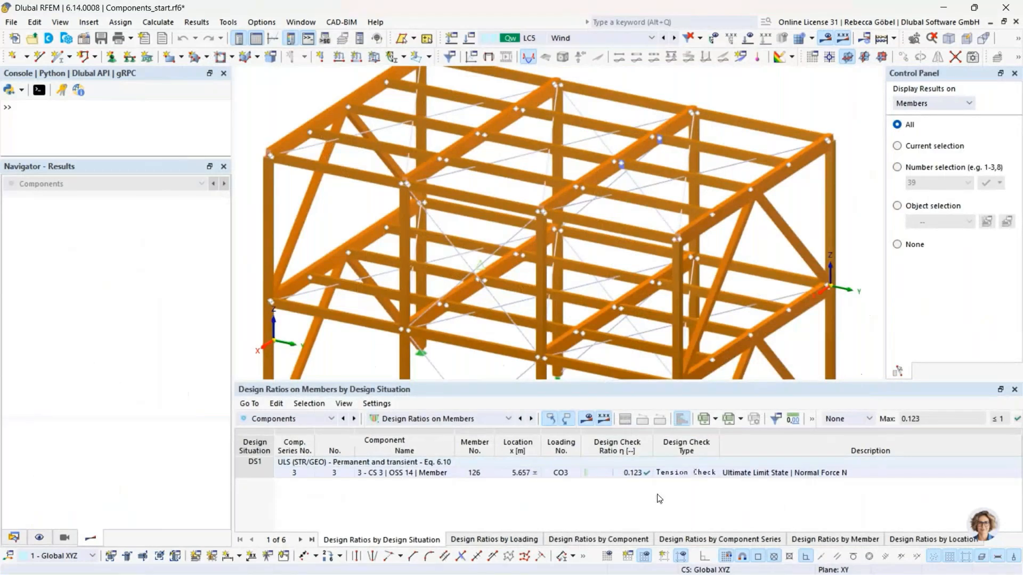
click(679, 474)
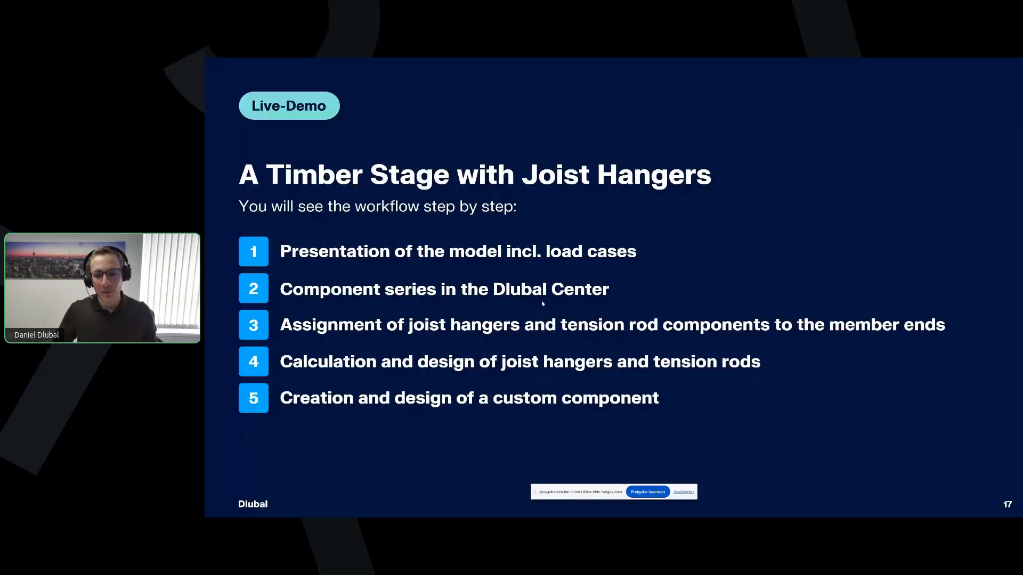
click(685, 492)
key(Right)
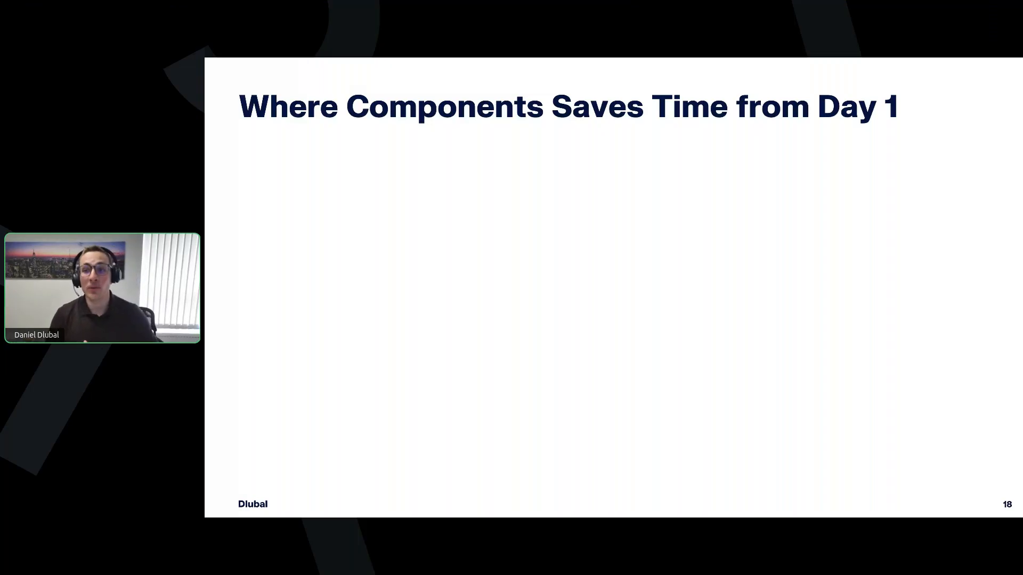
key(Right)
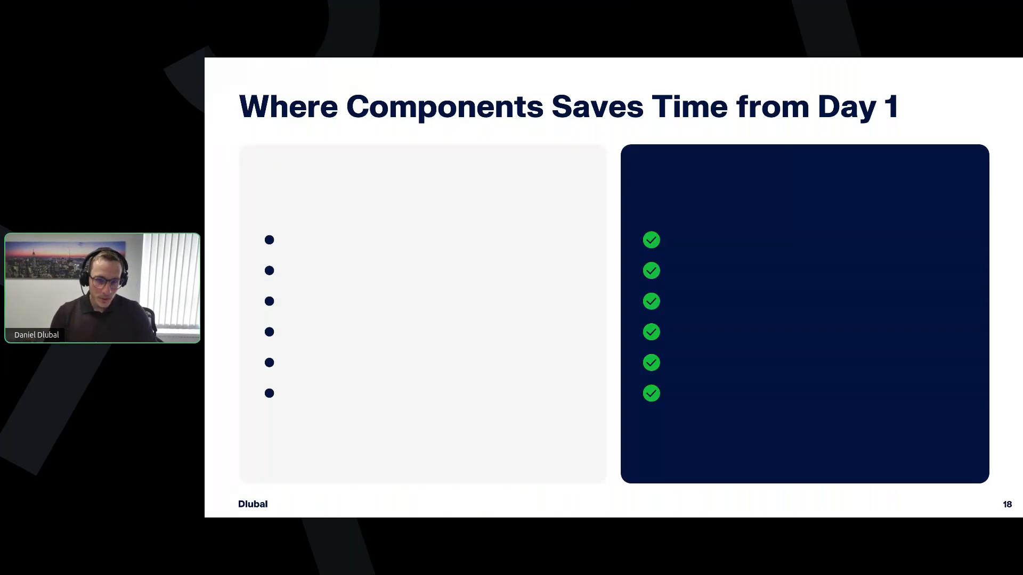
key(Right)
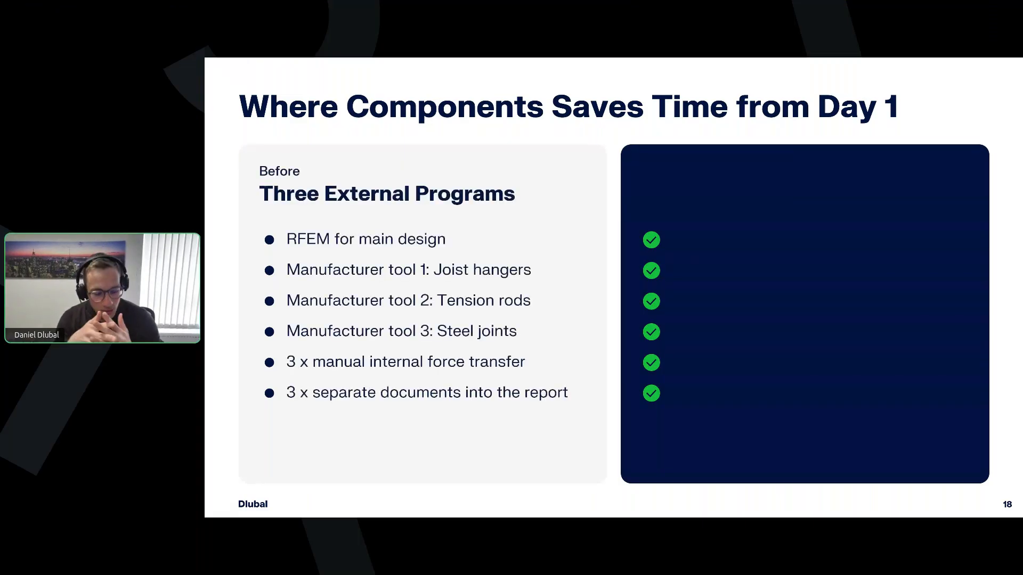